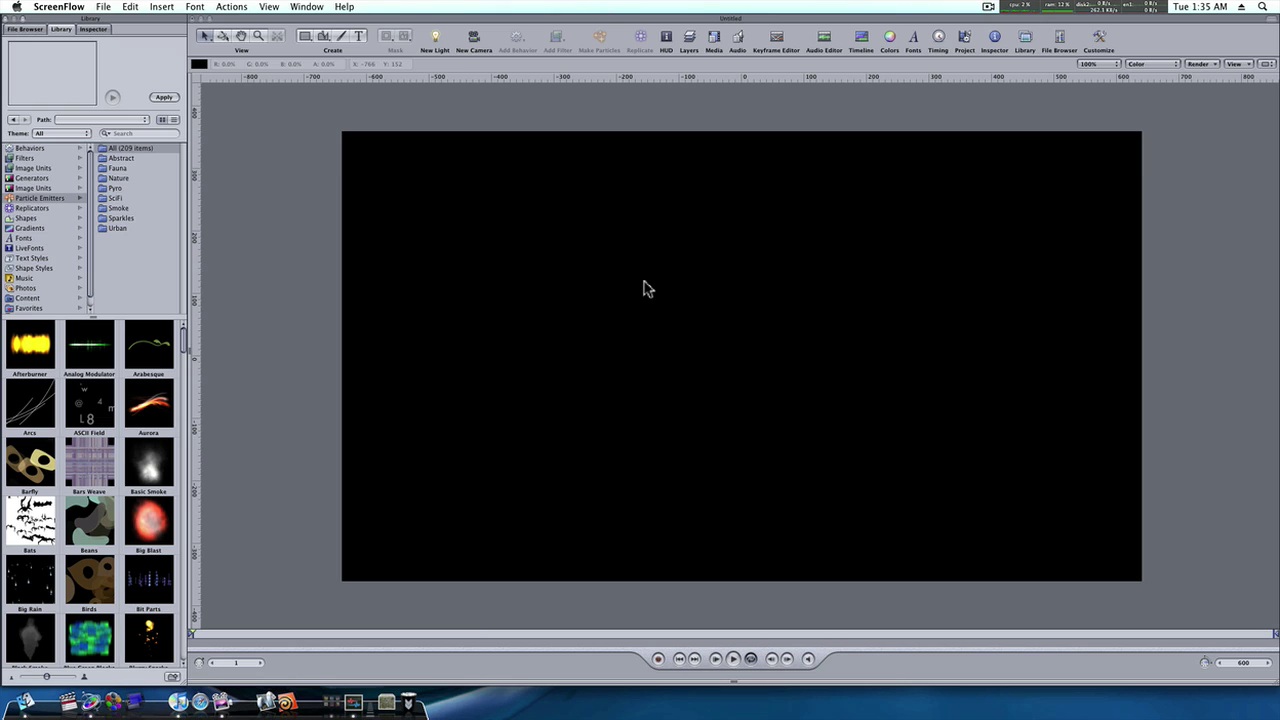
# Draw a small circle near the bottom centre of the canvas with the Circle tool
pyautogui.click(310, 37)
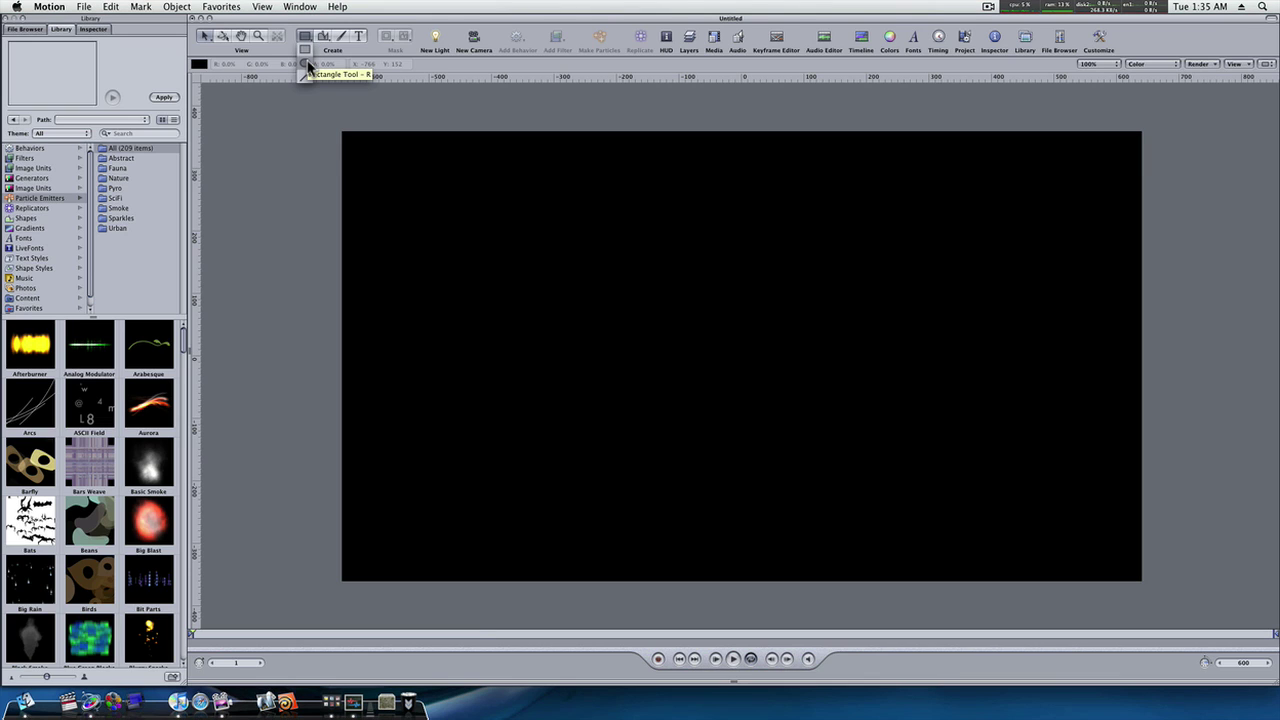
pyautogui.click(308, 64)
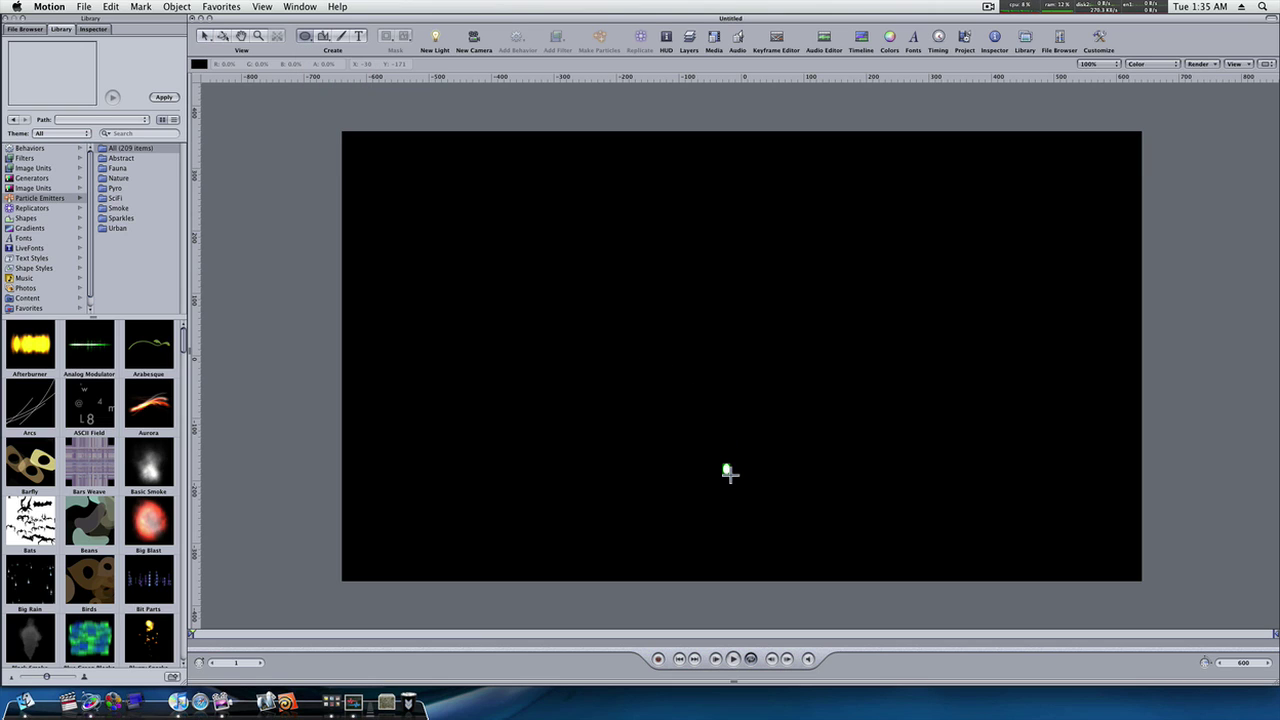
pyautogui.moveTo(735, 480); pyautogui.dragTo(741, 484)
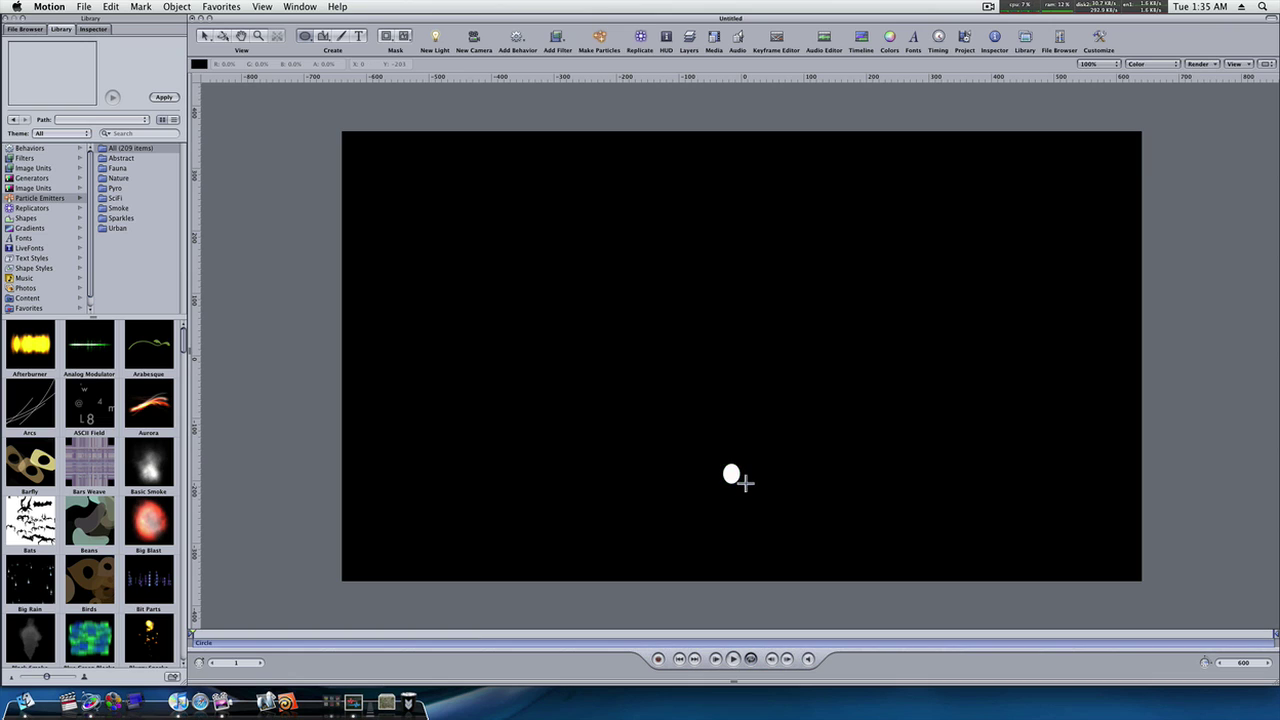
# Fill the circle red and turn on its white outline in the Inspector
pyautogui.click(93, 30)
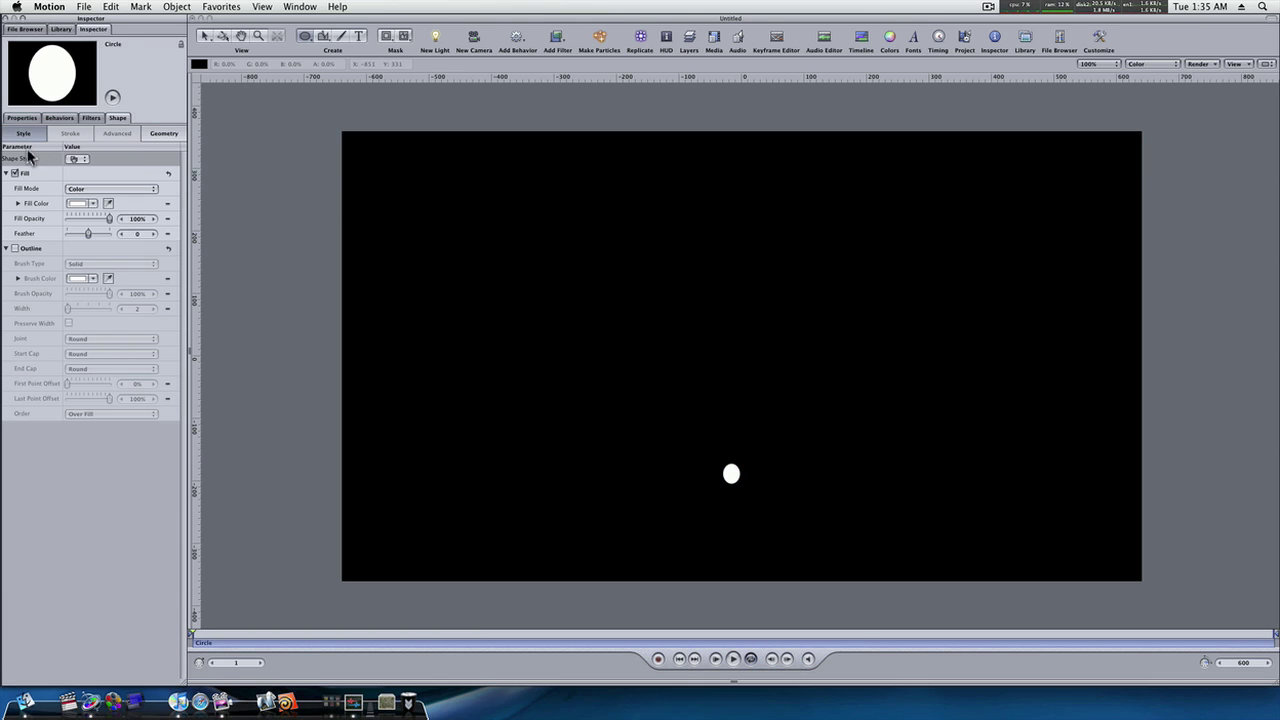
pyautogui.click(77, 203)
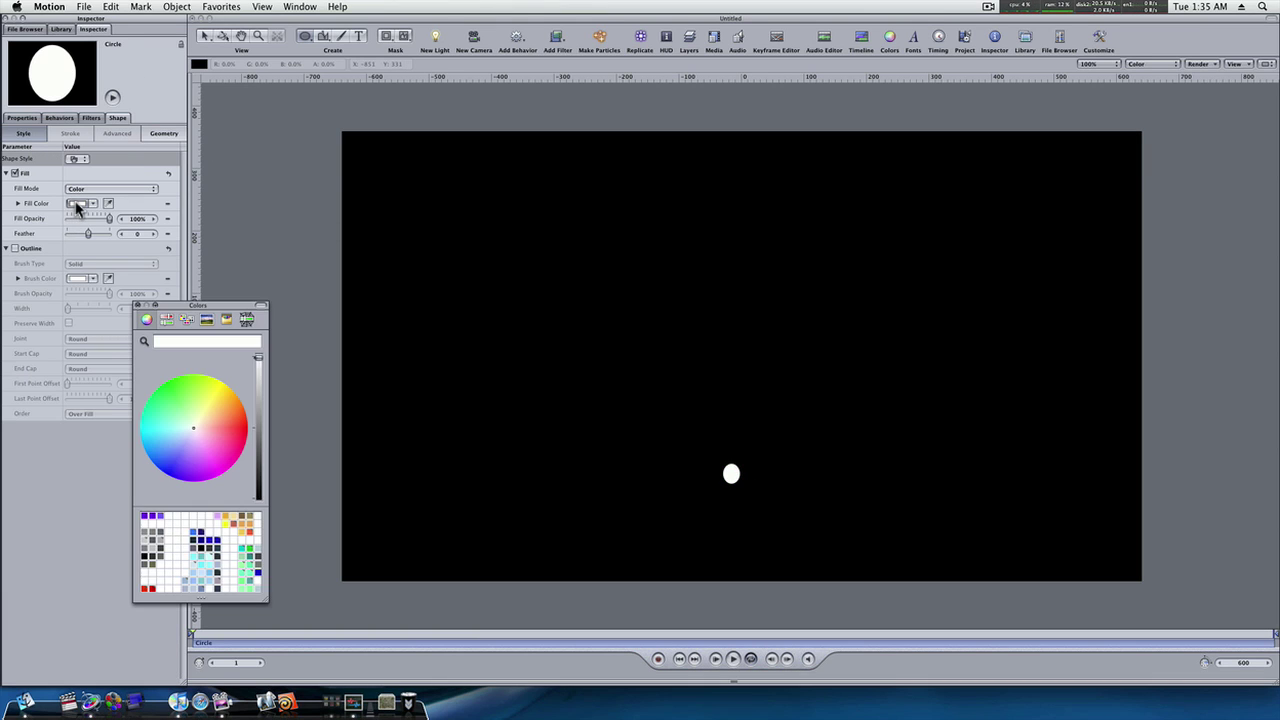
pyautogui.click(247, 432)
pyautogui.click(139, 305)
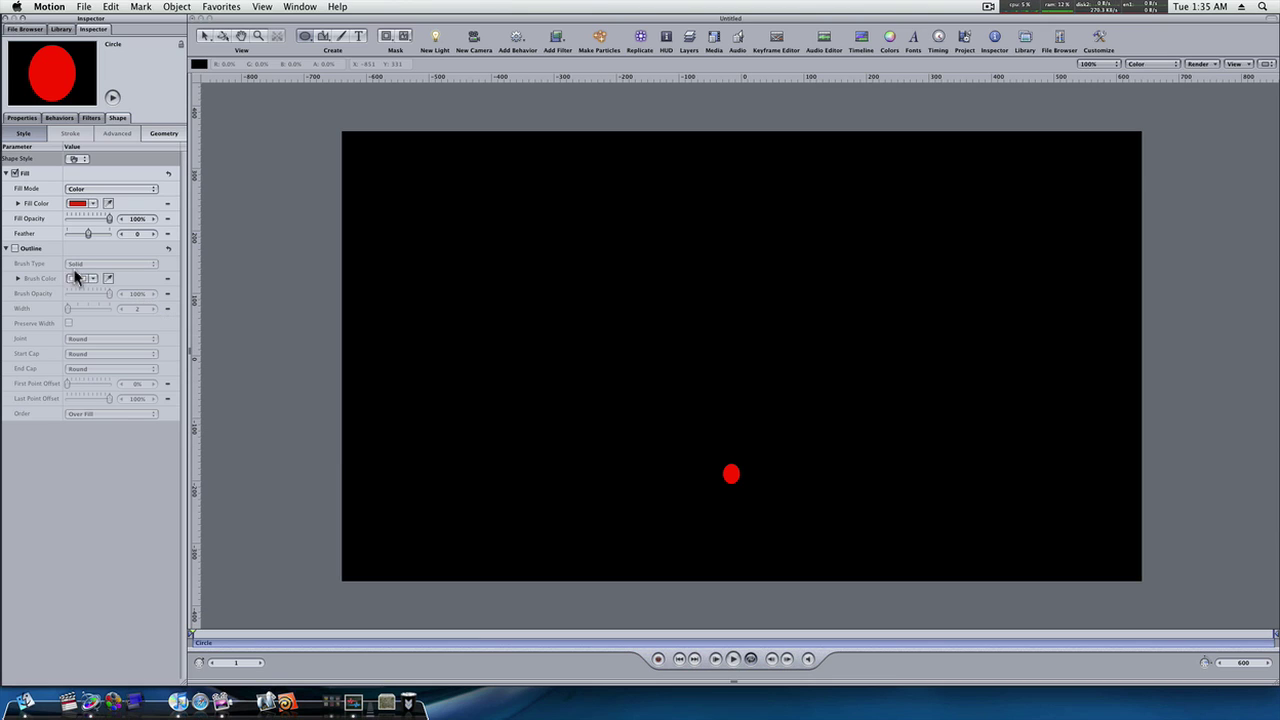
pyautogui.click(15, 248)
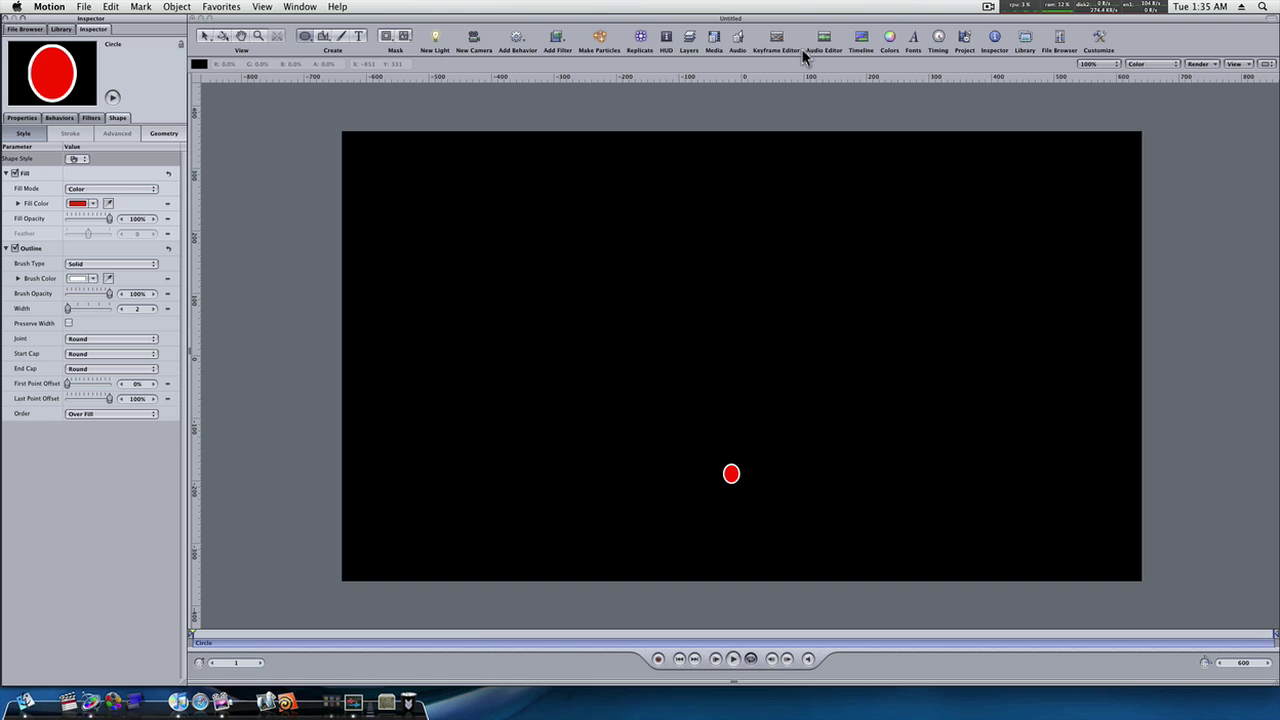
# Draw a vertical line from the circle up to near the canvas top, with outline width 1
pyautogui.click(689, 38)
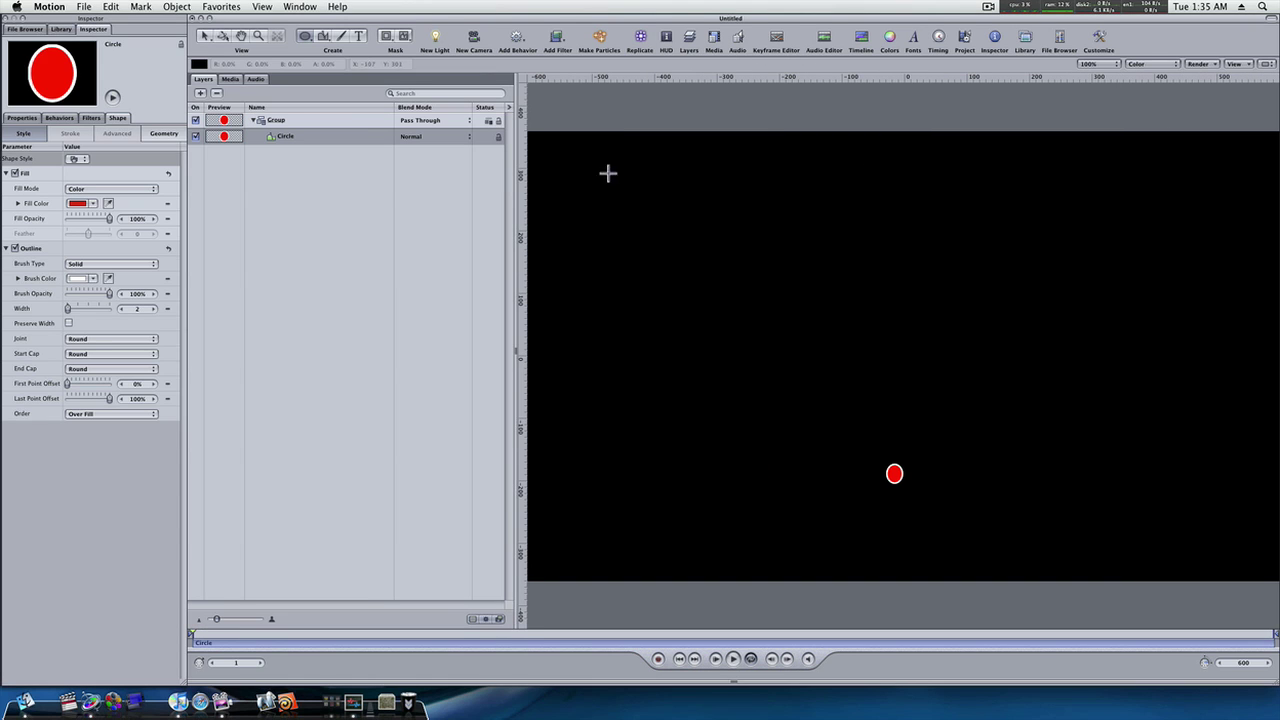
pyautogui.click(306, 220)
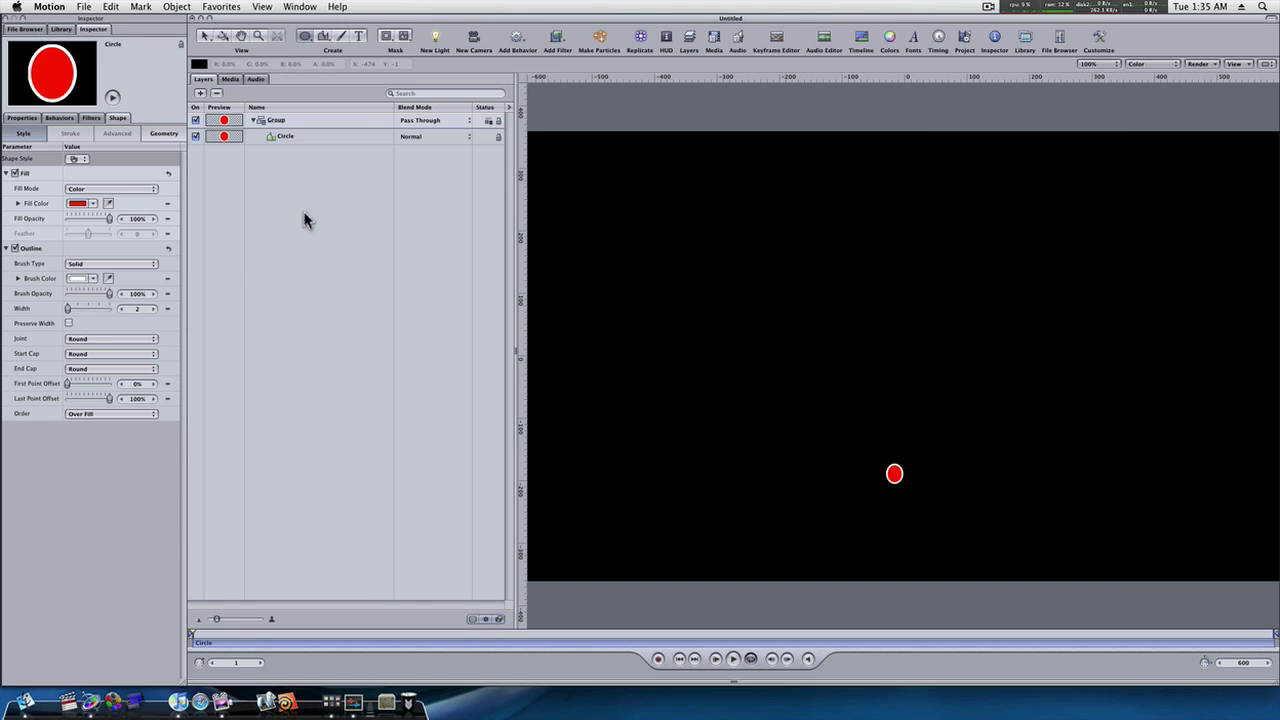
pyautogui.click(302, 36)
pyautogui.moveTo(300, 35); pyautogui.dragTo(307, 78)
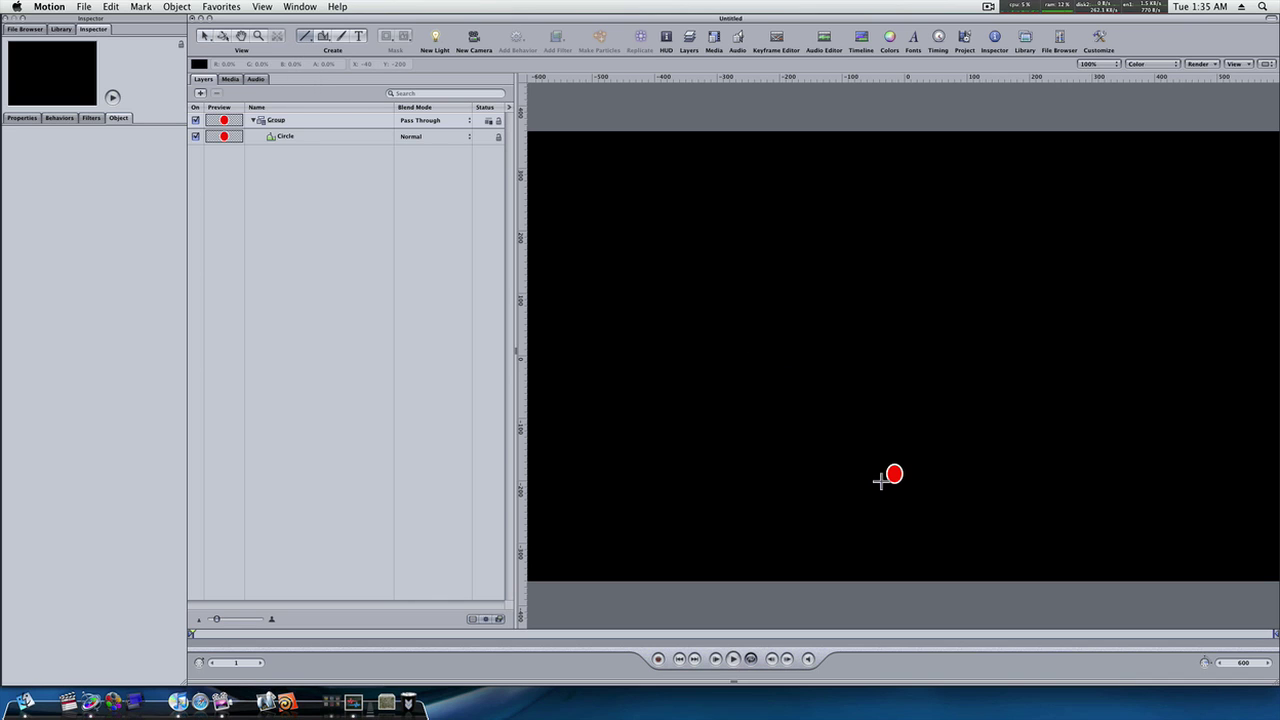
pyautogui.moveTo(894, 476); pyautogui.dragTo(888, 157)
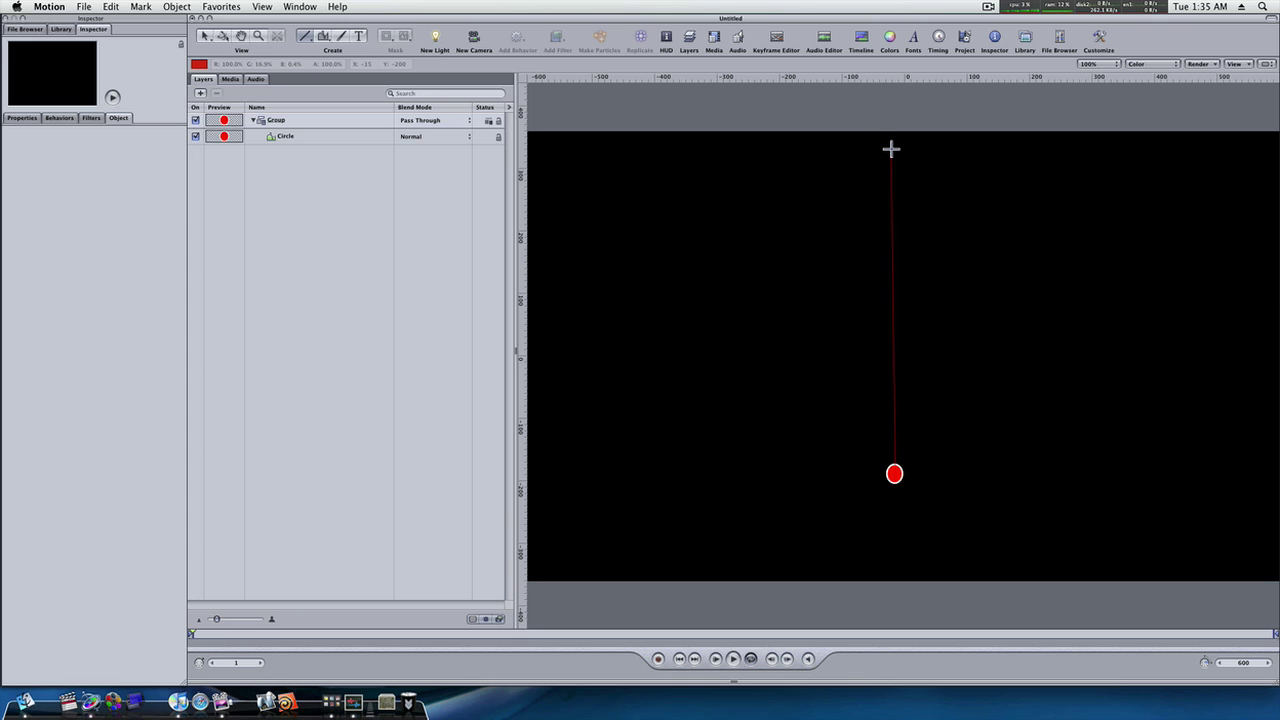
pyautogui.moveTo(891, 149); pyautogui.dragTo(891, 148)
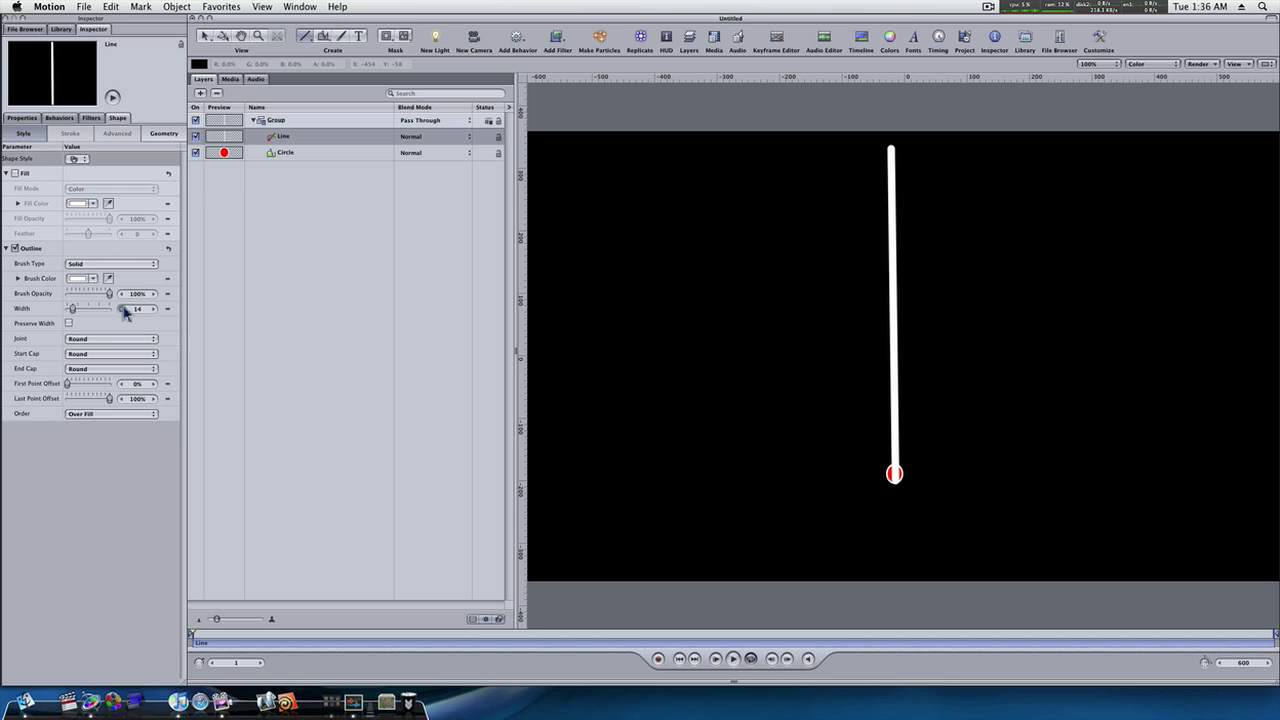
pyautogui.moveTo(121, 308); pyautogui.dragTo(121, 308)
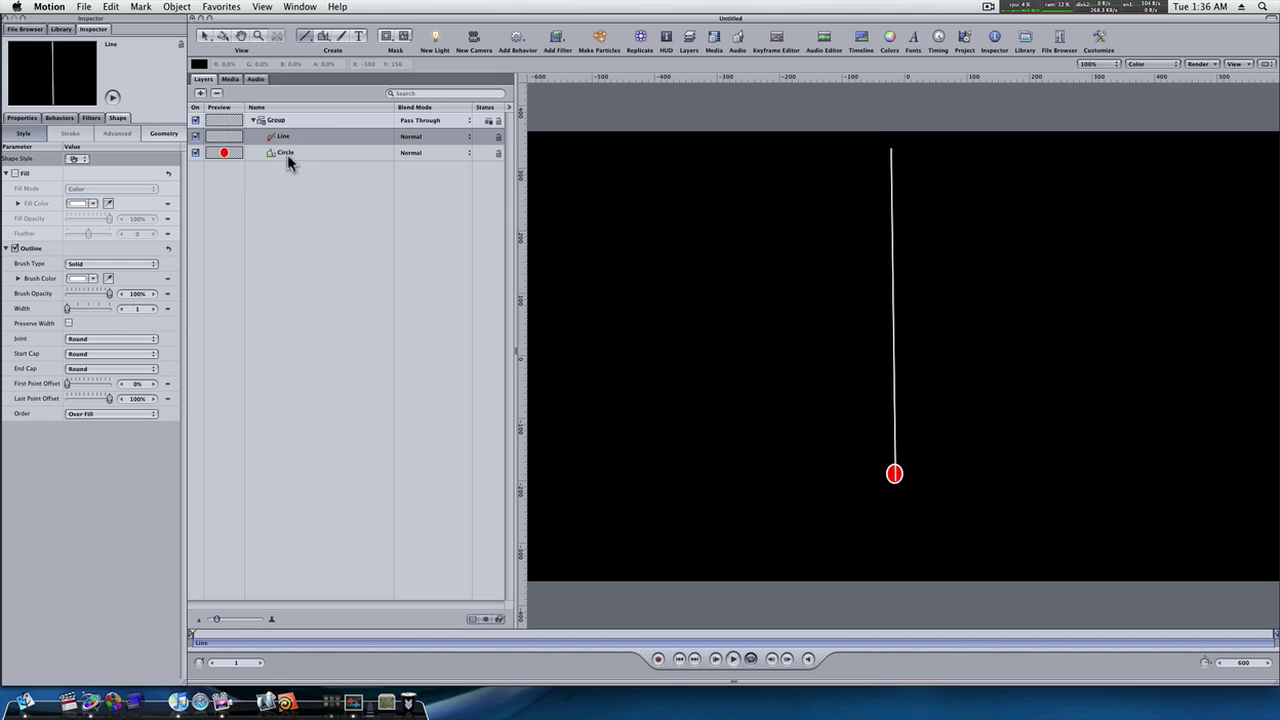
# Move the Circle layer above Line and nudge the circle onto the line's bottom end
pyautogui.moveTo(287, 154); pyautogui.dragTo(286, 133)
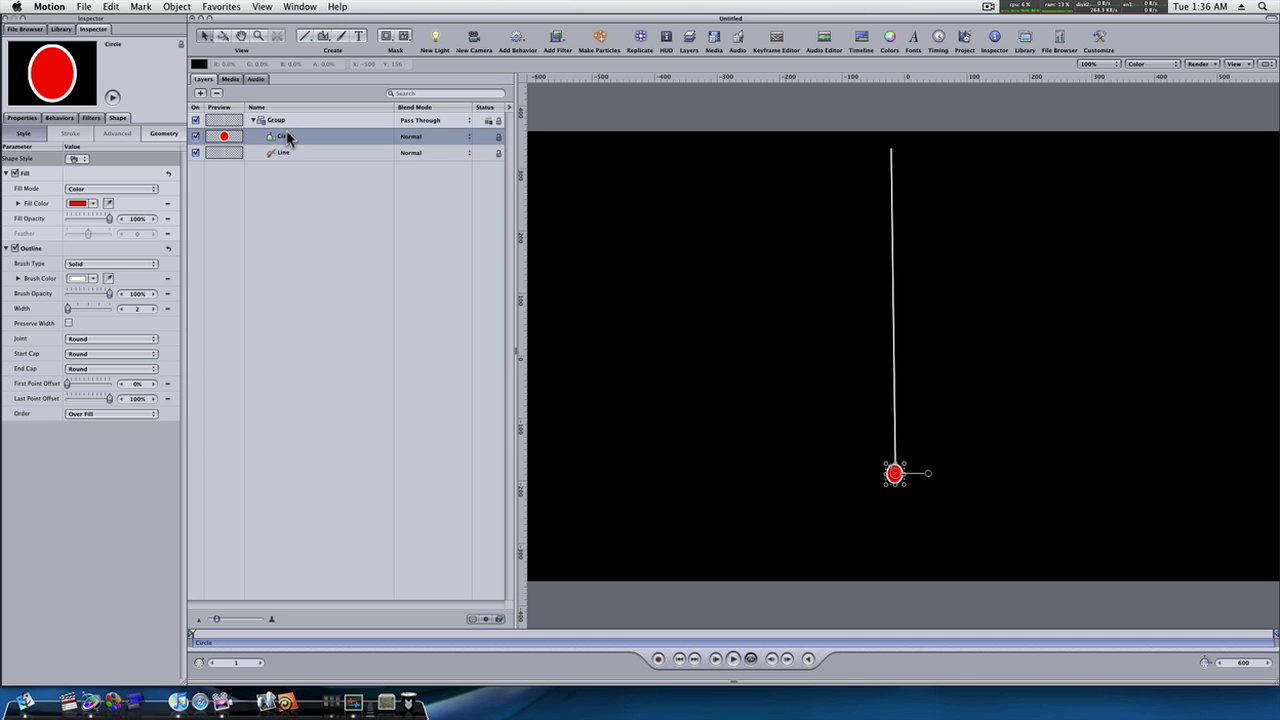
pyautogui.click(895, 483)
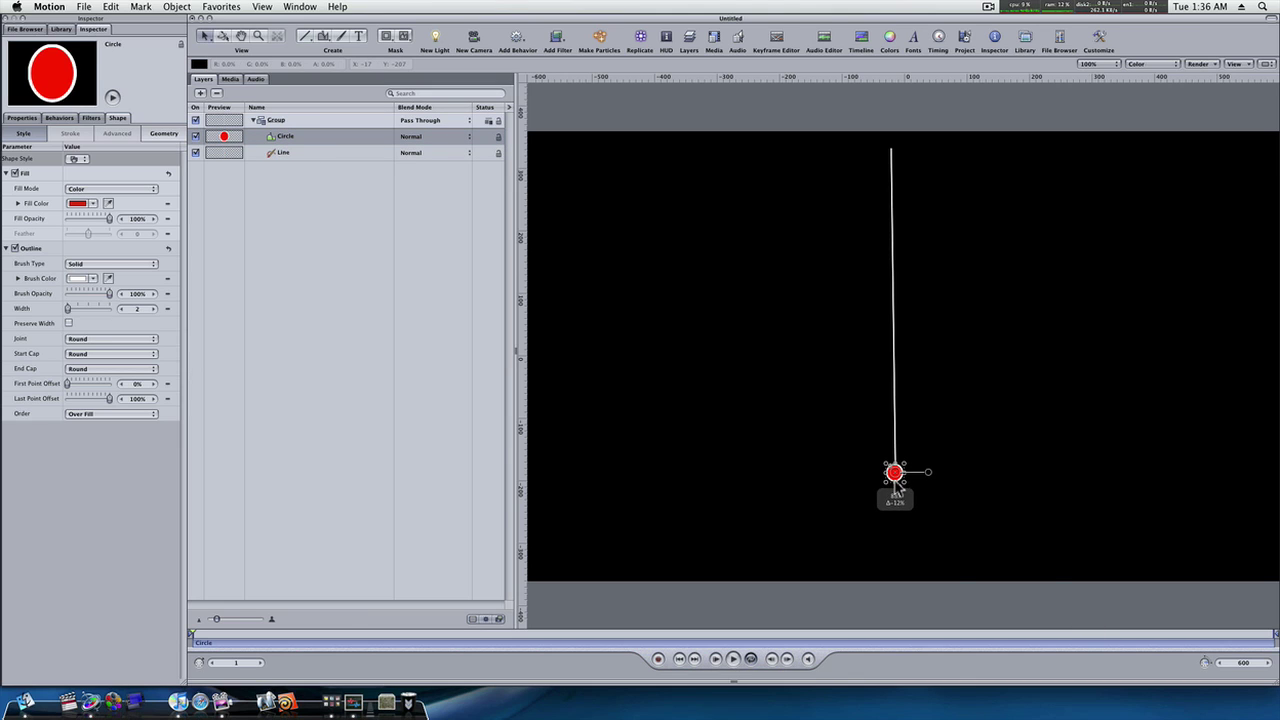
pyautogui.moveTo(897, 478); pyautogui.dragTo(898, 482)
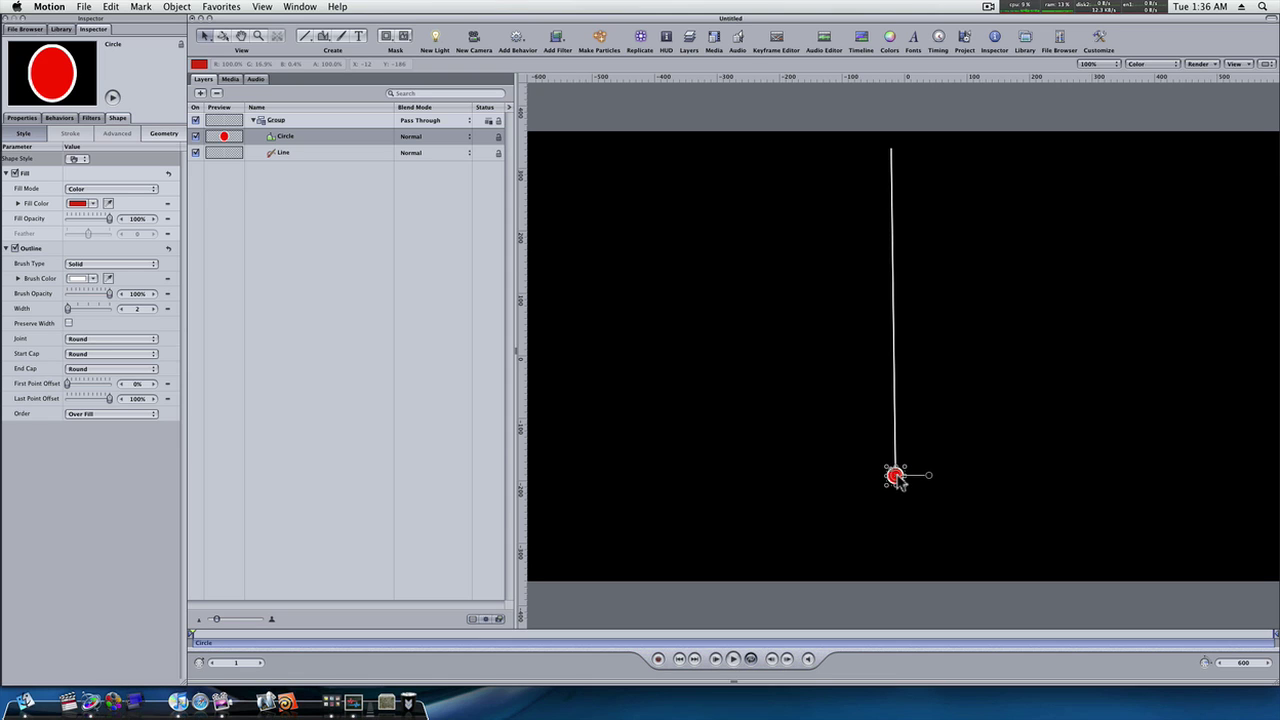
pyautogui.click(884, 505)
pyautogui.click(894, 477)
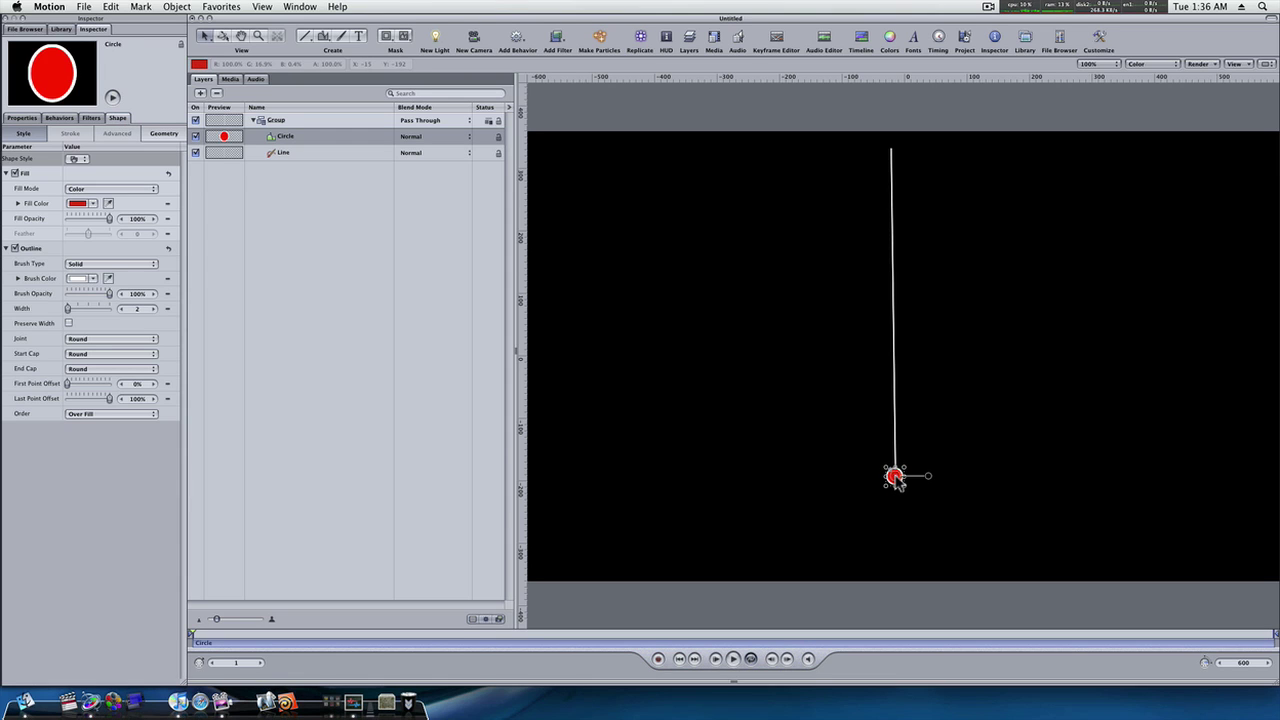
# Reselect the Circle layer, switch to the Anchor Point tool, then deselect the circle
pyautogui.click(333, 140)
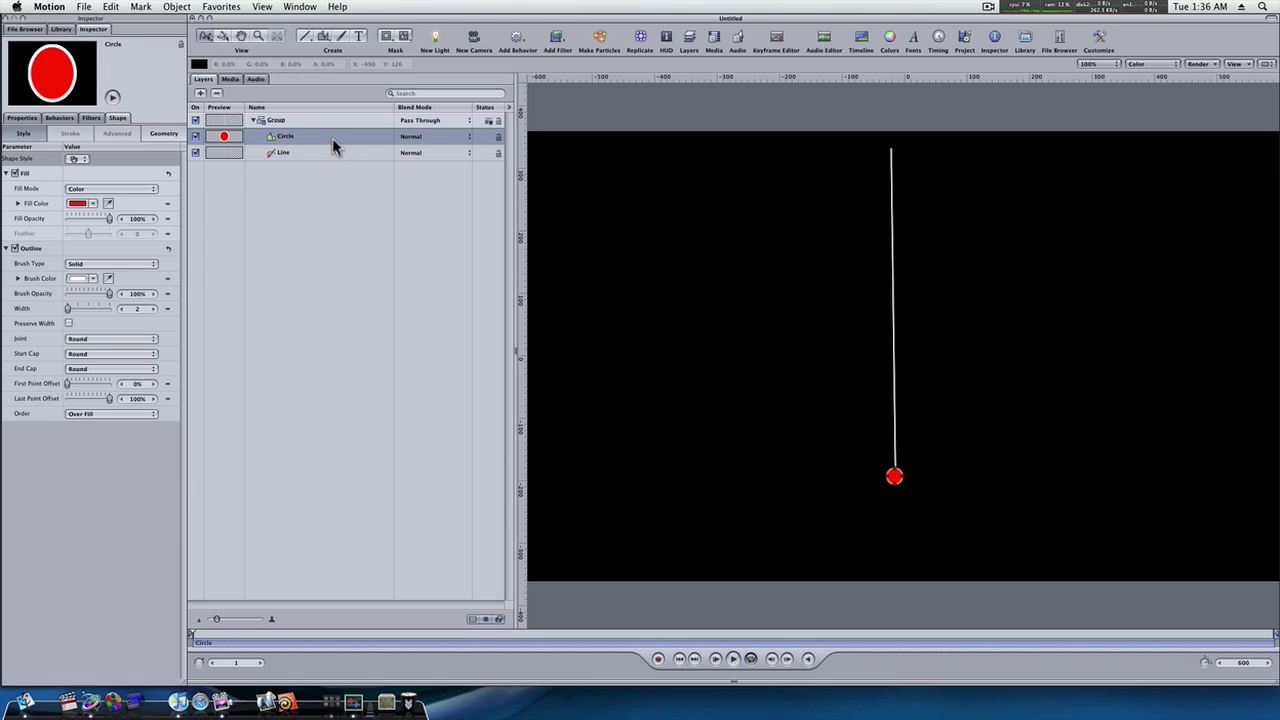
pyautogui.click(285, 152)
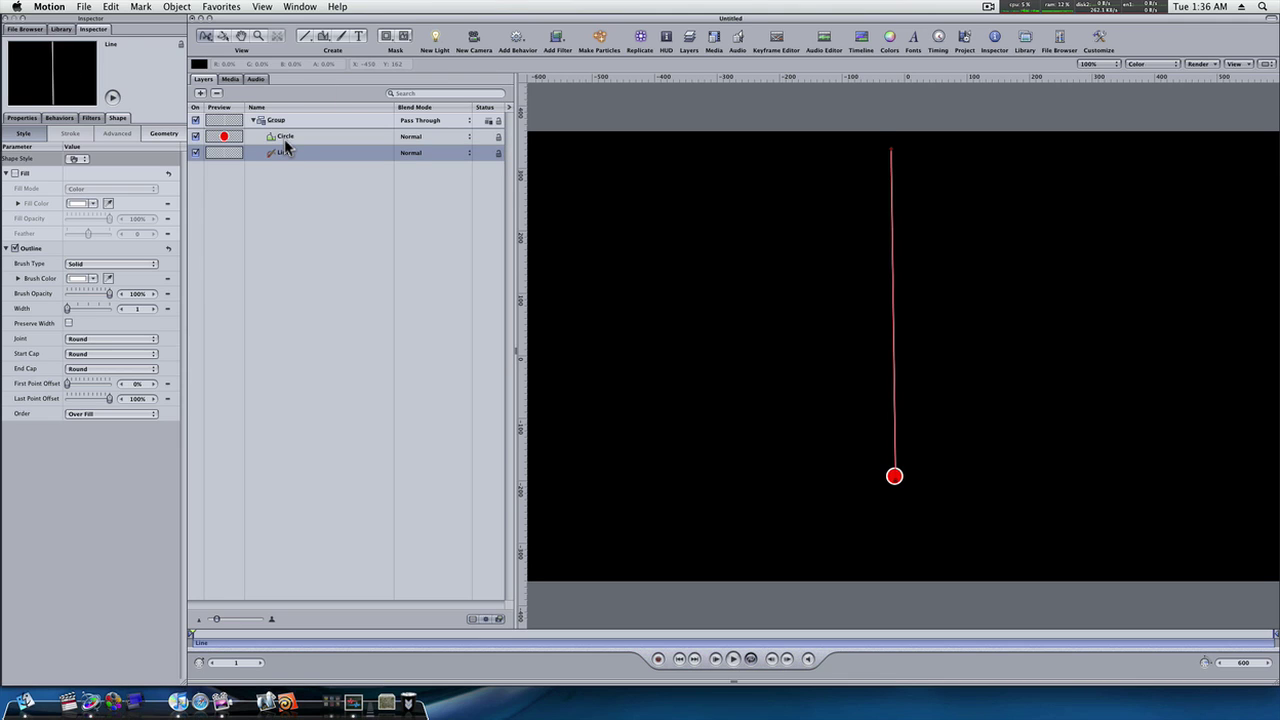
pyautogui.click(280, 136)
pyautogui.click(207, 38)
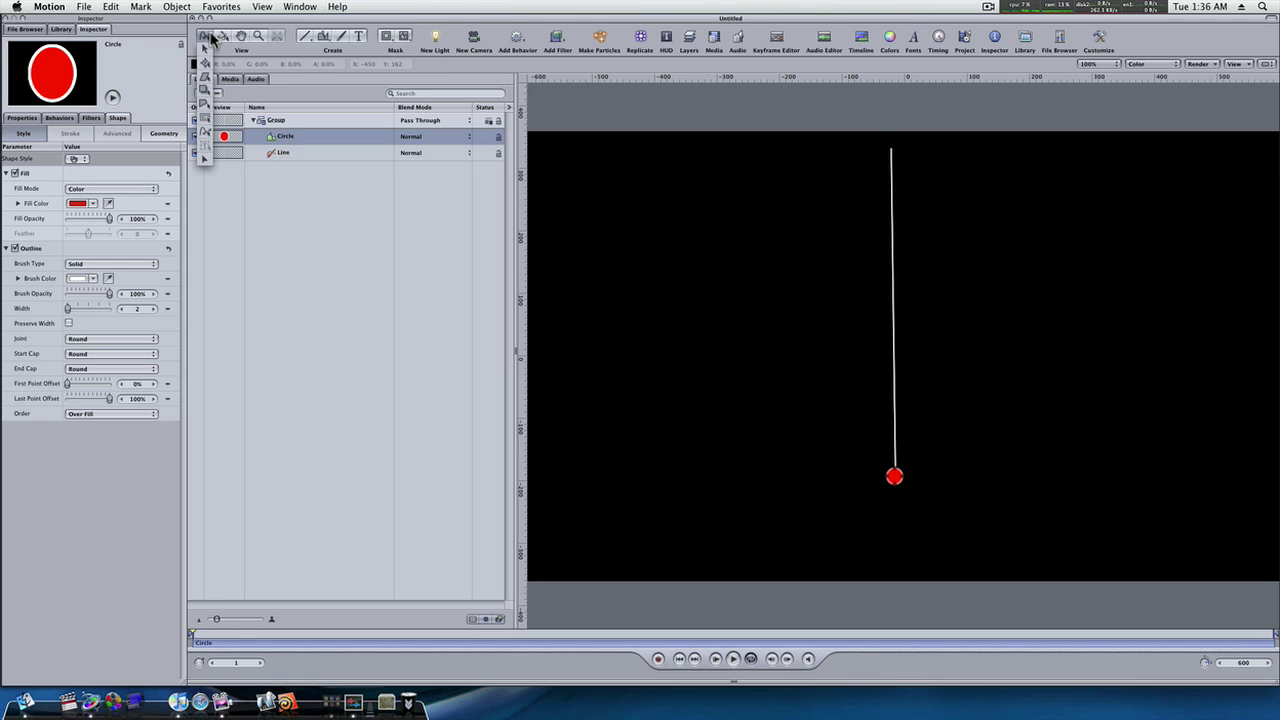
pyautogui.click(205, 62)
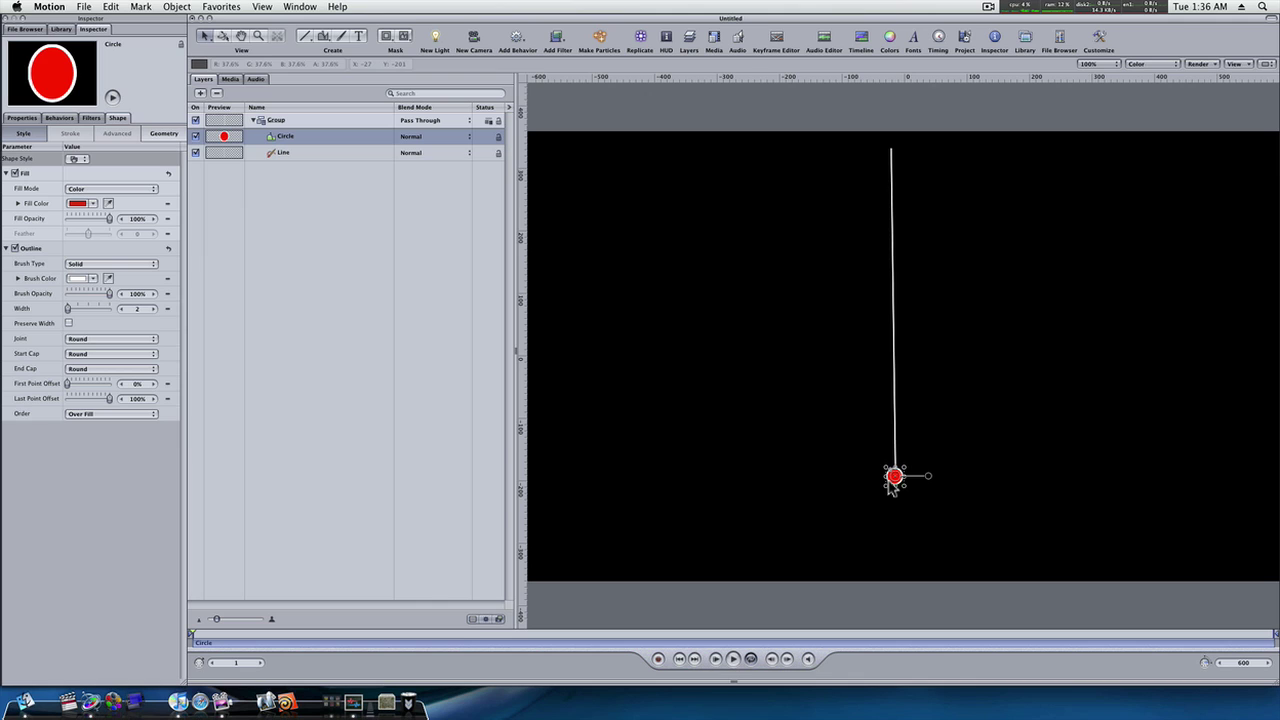
pyautogui.click(896, 480)
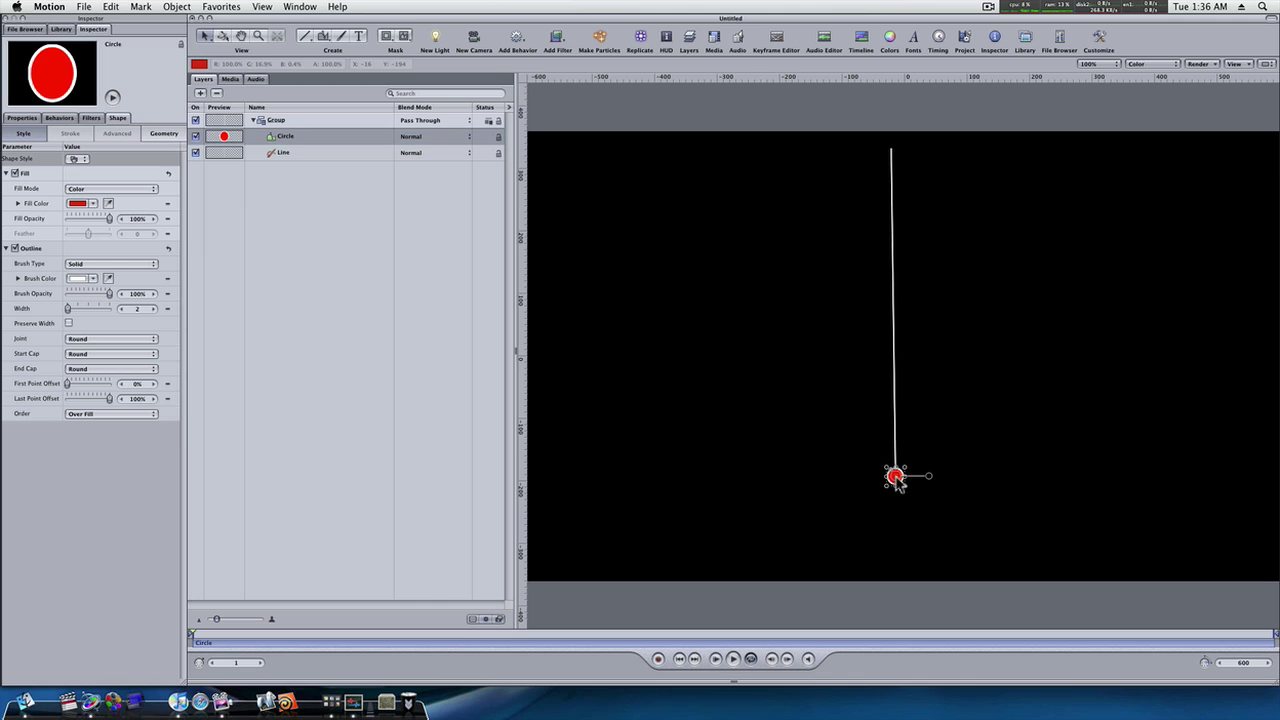
pyautogui.click(849, 528)
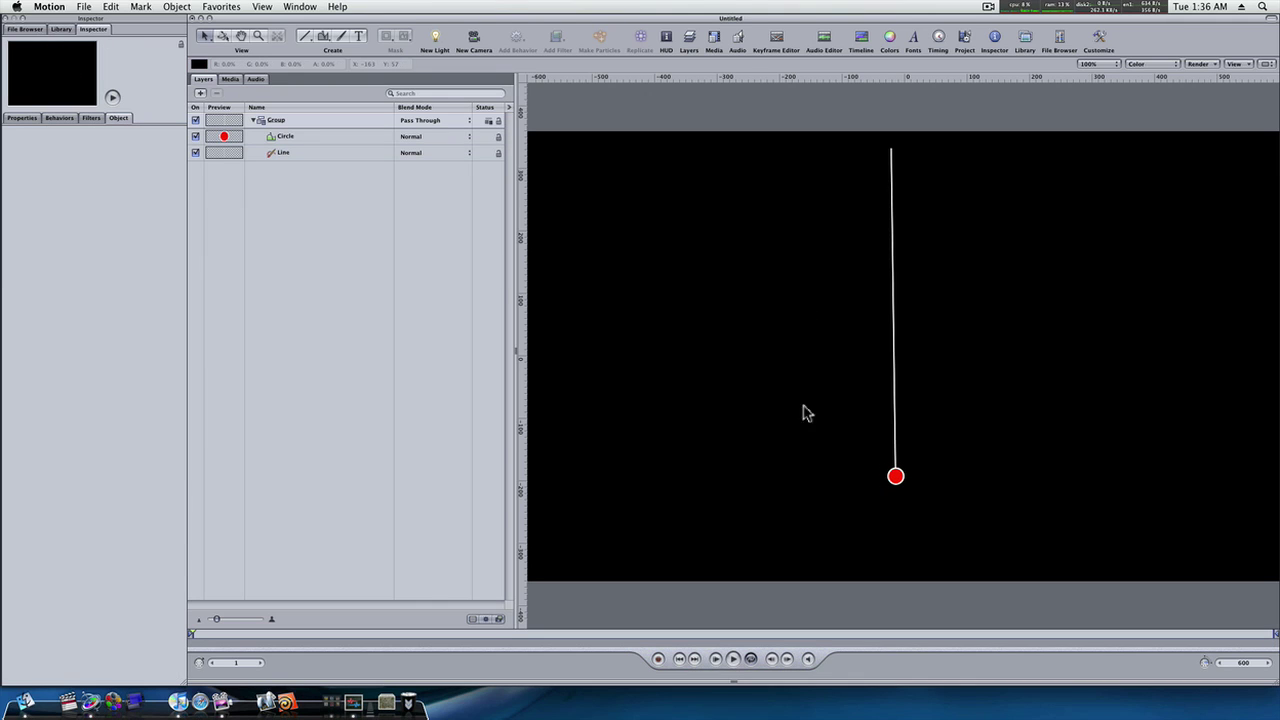
# Add the Yosemite clip from the File Browser, scale it to 70%, and move it left of the line
pyautogui.click(28, 31)
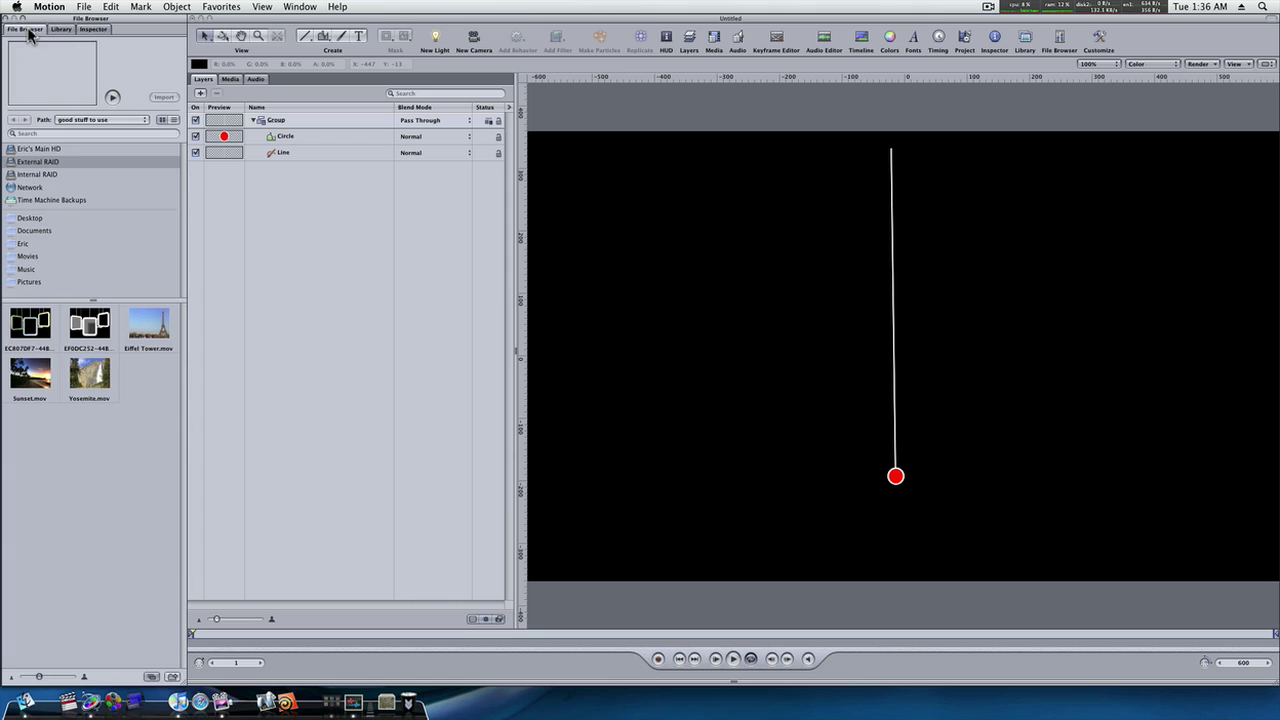
pyautogui.moveTo(100, 380); pyautogui.dragTo(740, 311)
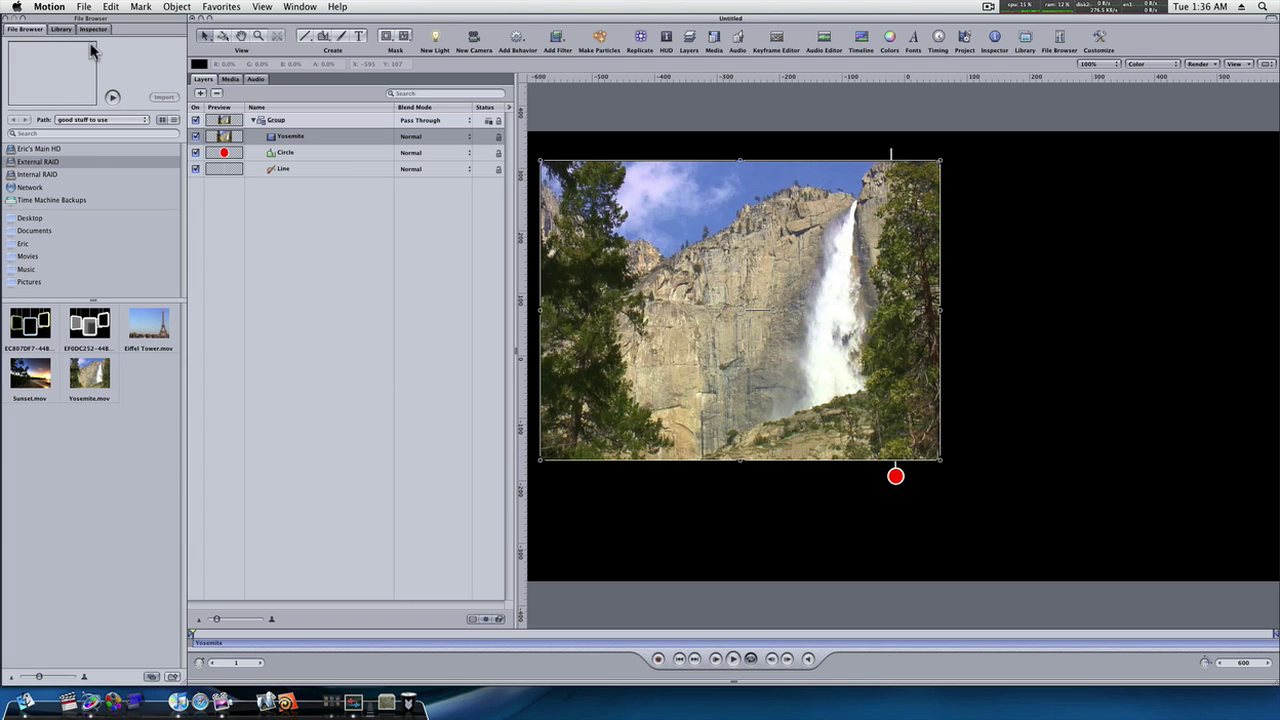
pyautogui.click(93, 28)
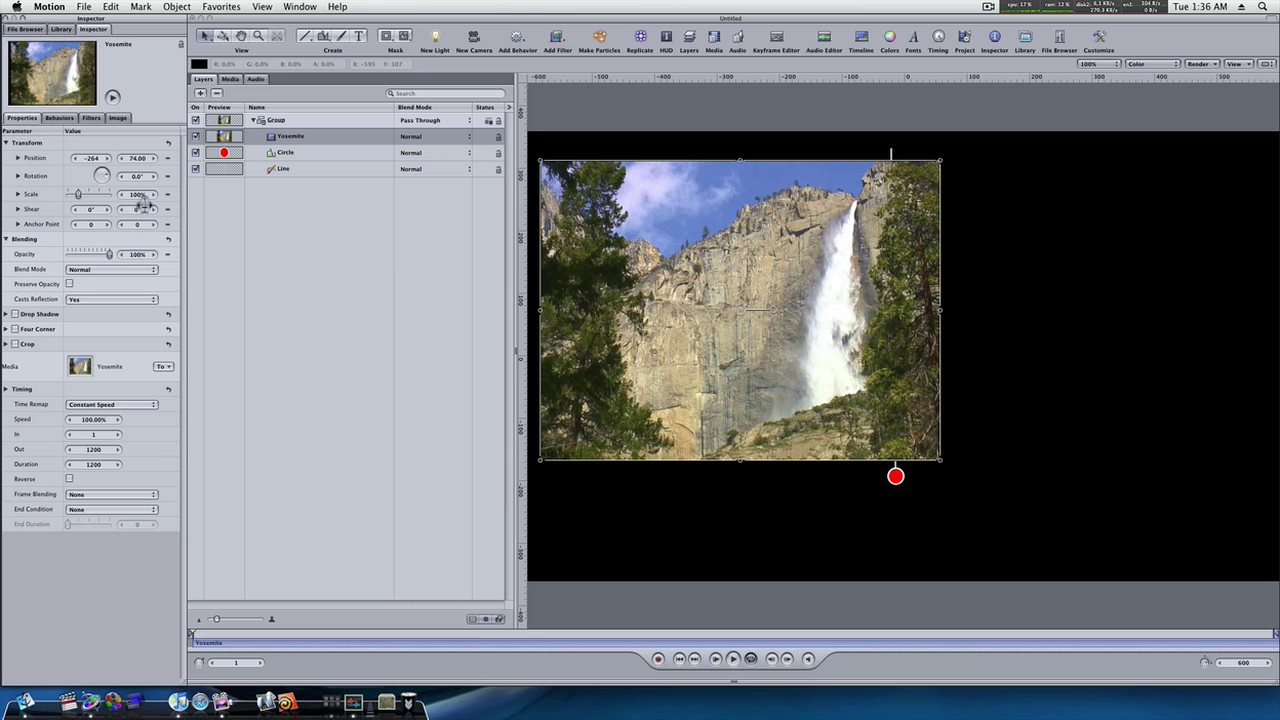
pyautogui.moveTo(140, 194); pyautogui.dragTo(115, 194)
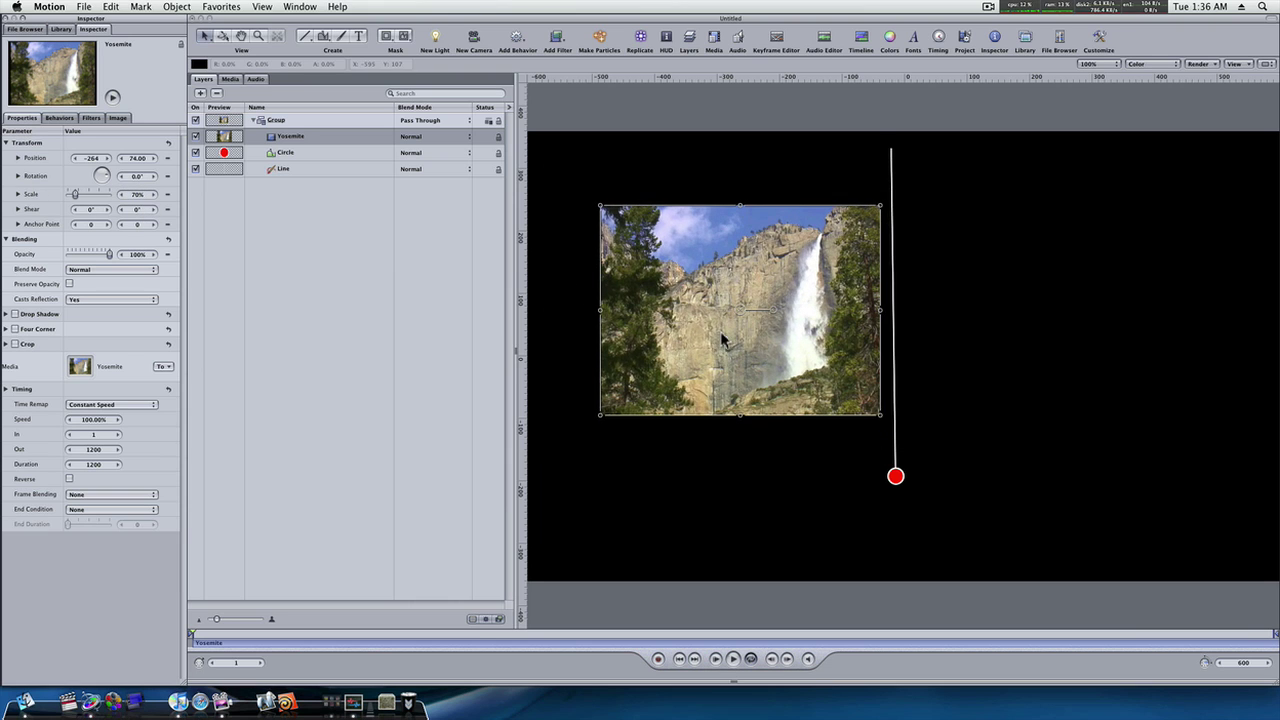
pyautogui.moveTo(720, 339); pyautogui.dragTo(686, 363)
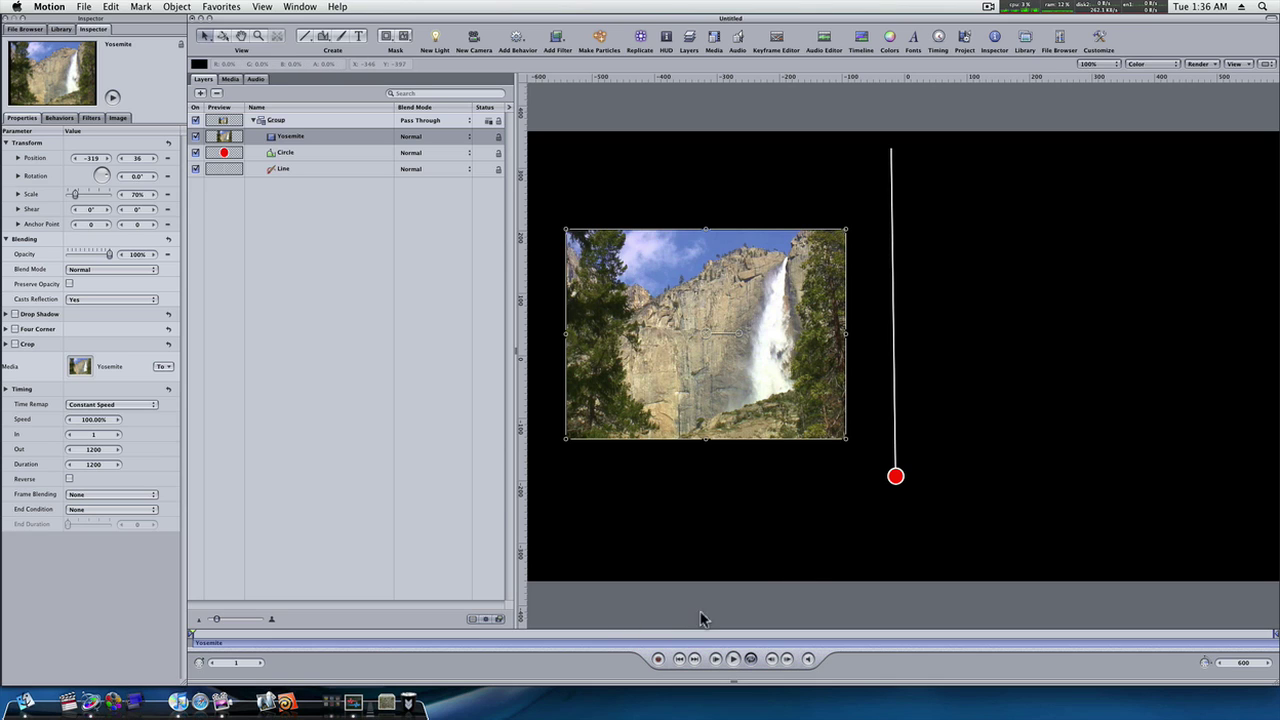
# Set the play range to end at frame 230
pyautogui.click(309, 169)
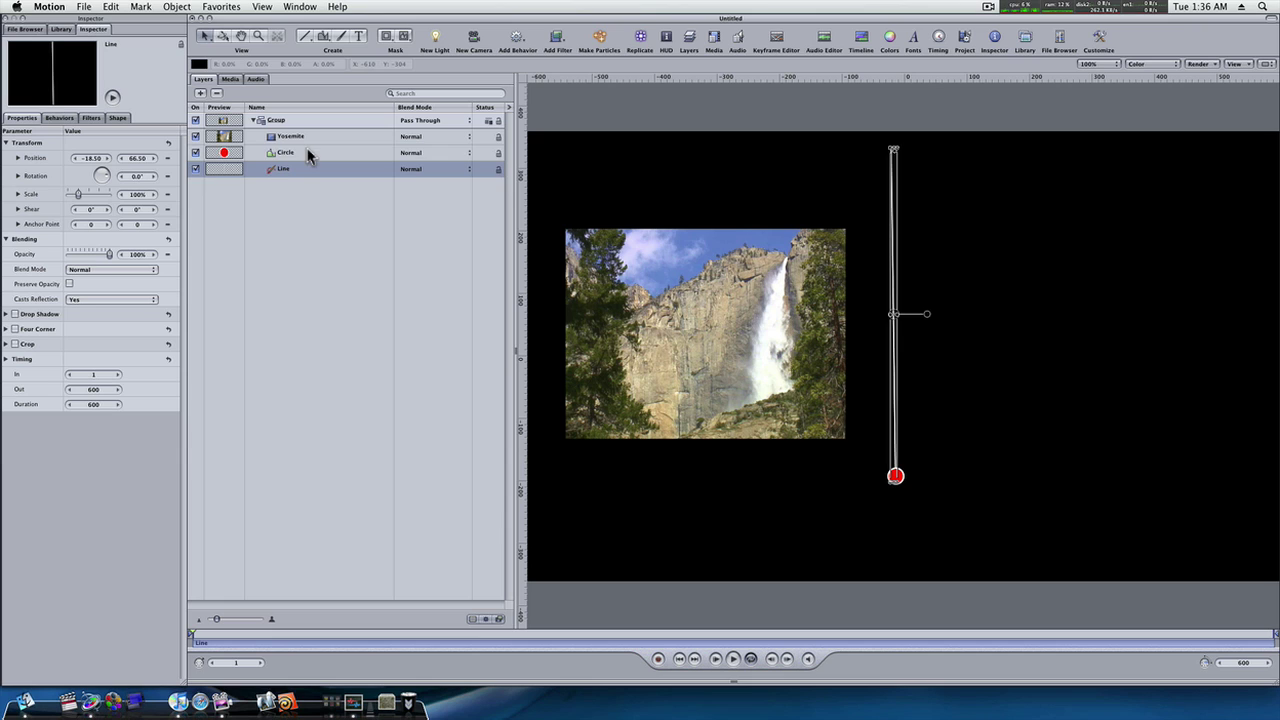
pyautogui.click(309, 153)
pyautogui.click(301, 119)
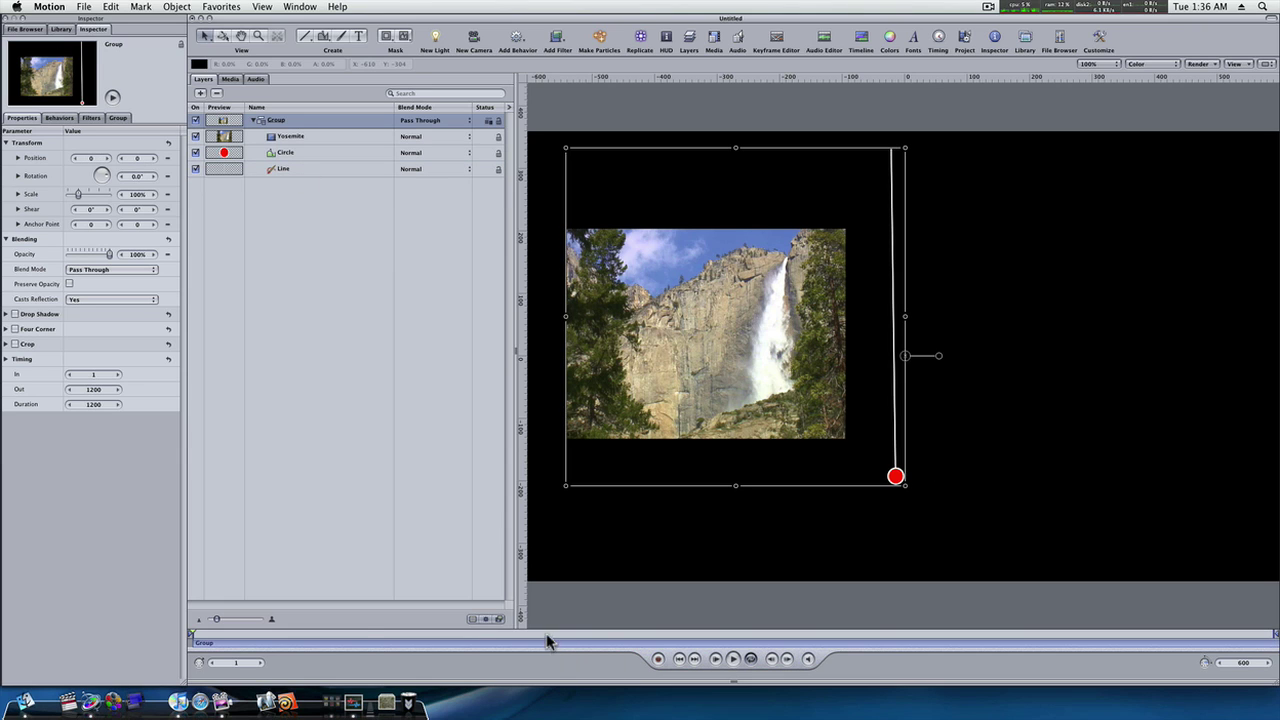
pyautogui.click(605, 638)
pyautogui.moveTo(603, 640); pyautogui.dragTo(606, 640)
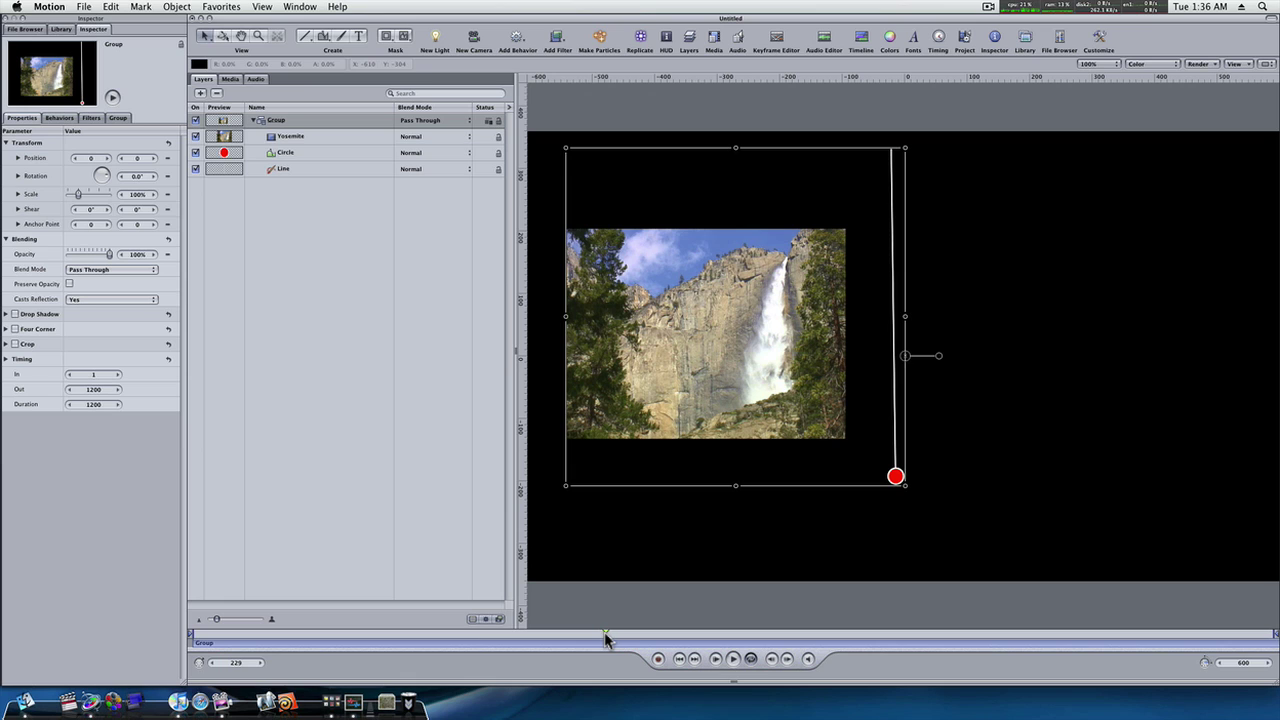
pyautogui.press('super+alt+o')
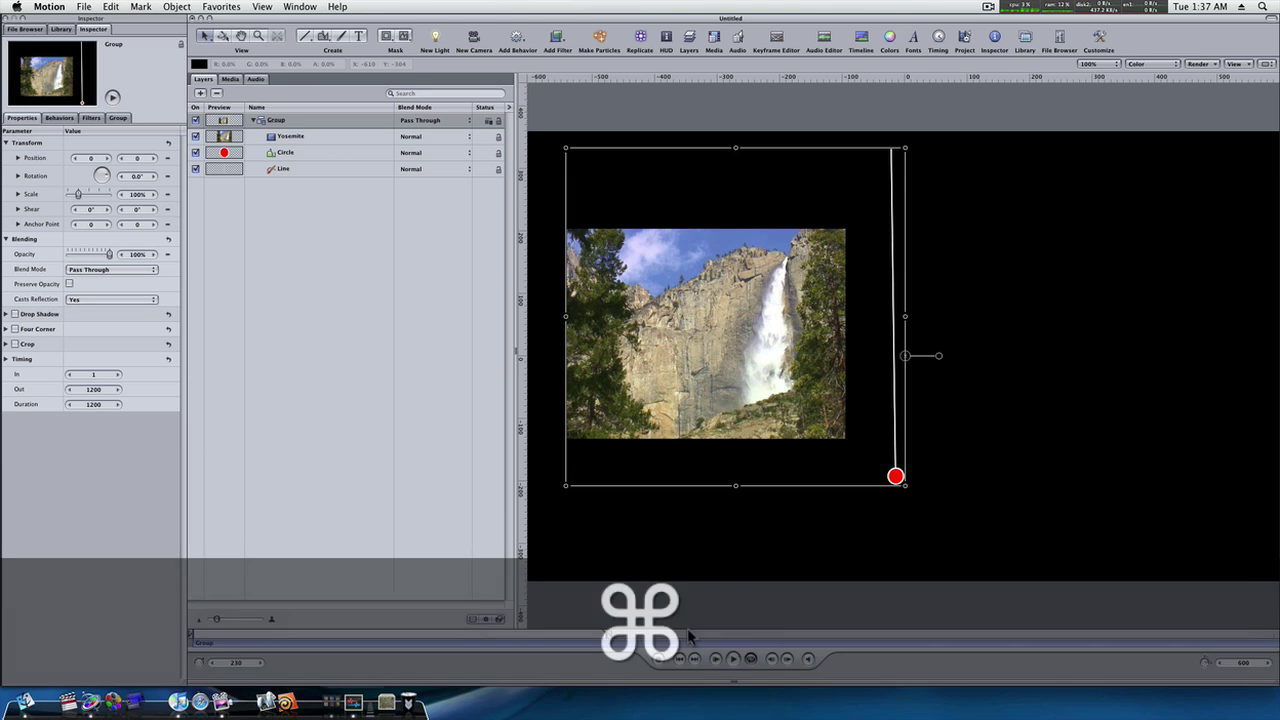
# Trim the Circle and Line layers so their out points fall at frame 230
pyautogui.click(336, 139)
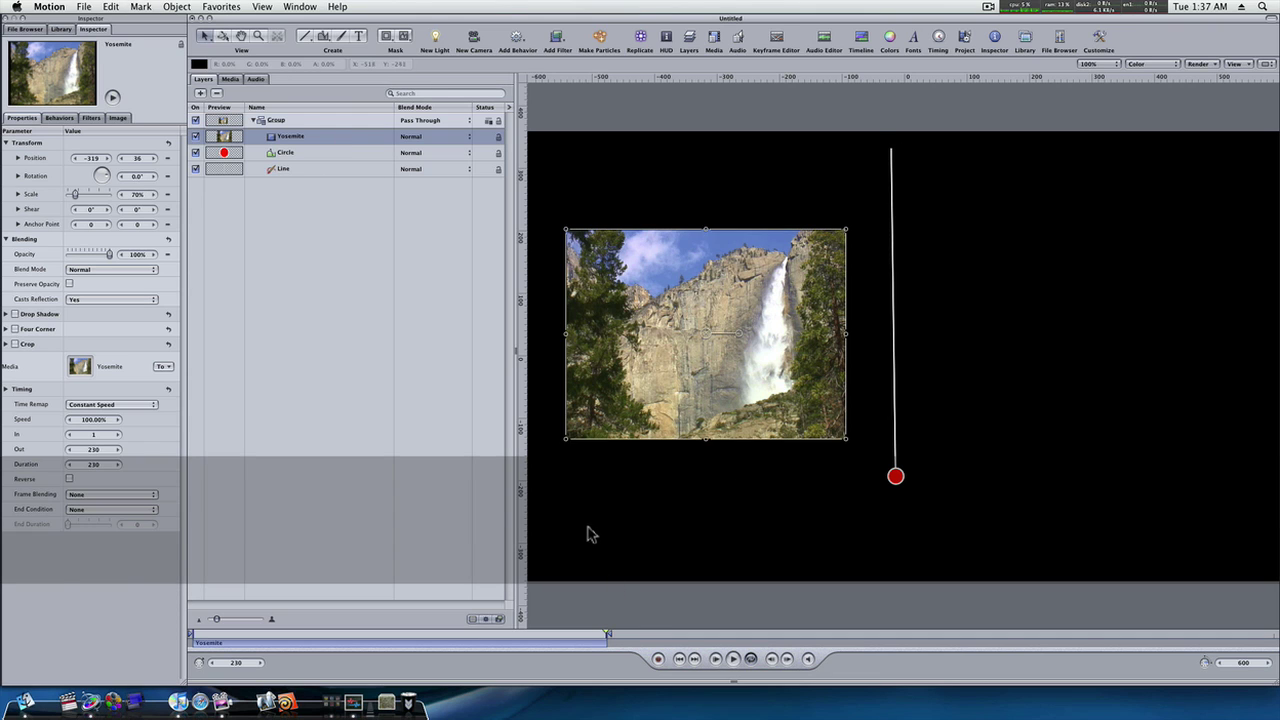
pyautogui.click(341, 160)
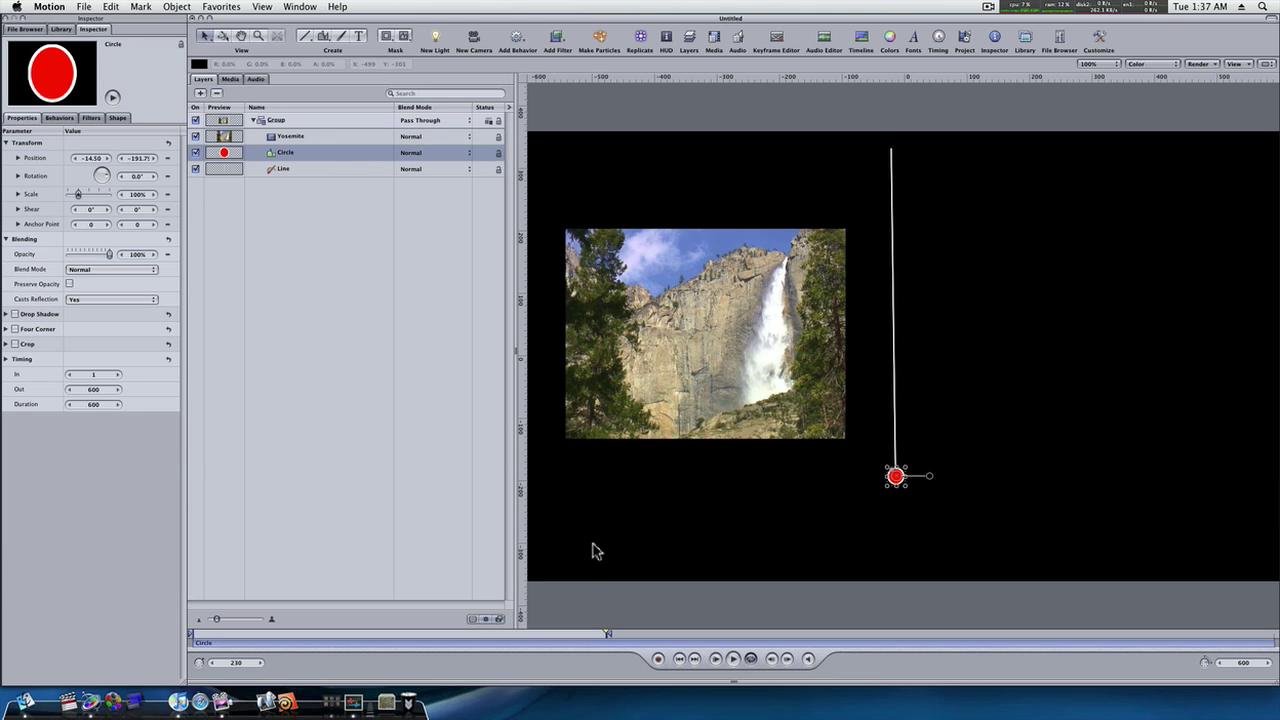
pyautogui.press('o')
pyautogui.click(318, 170)
pyautogui.press('o')
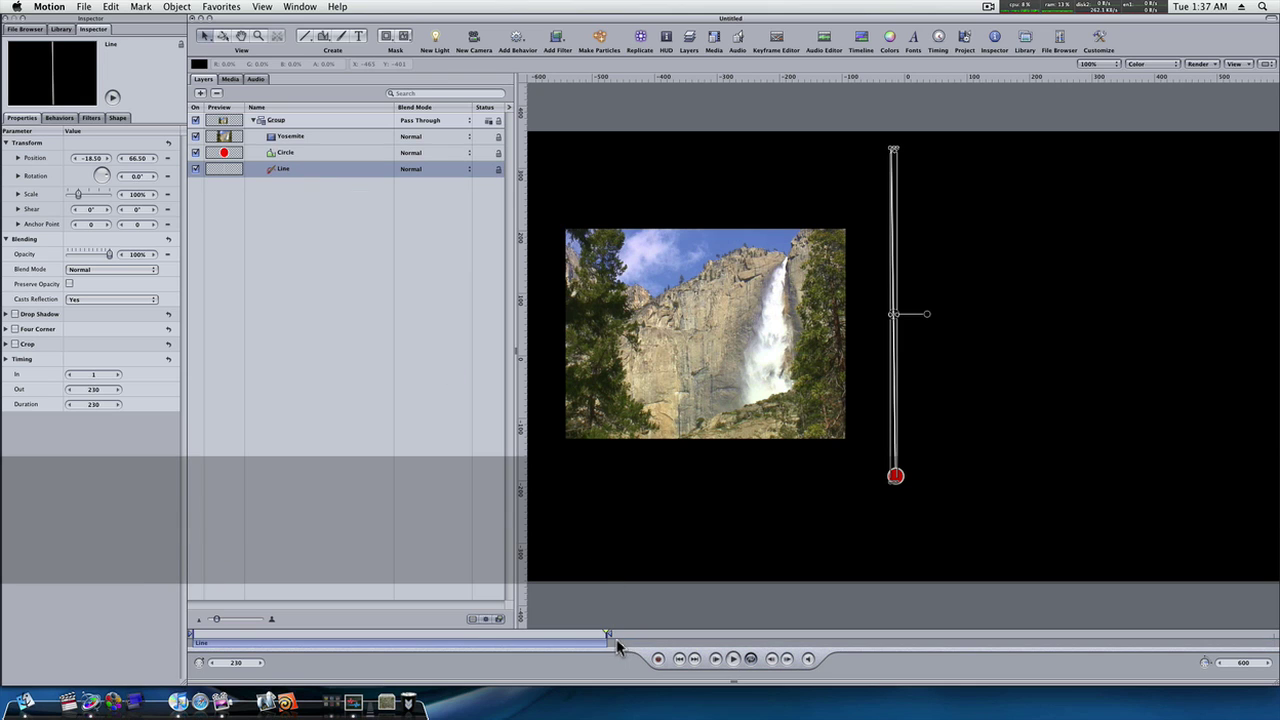
pyautogui.click(688, 604)
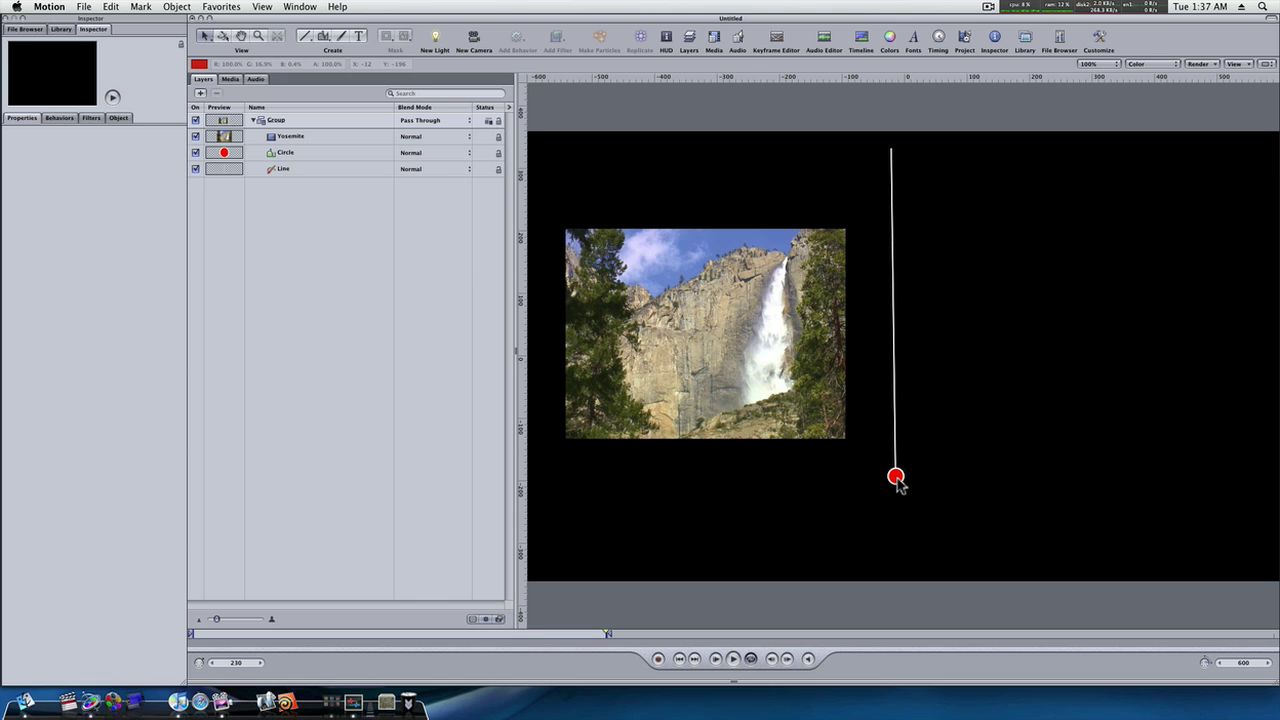
# With the red Circle layer selected, show Add Behavior's Basic Motion options
pyautogui.click(327, 153)
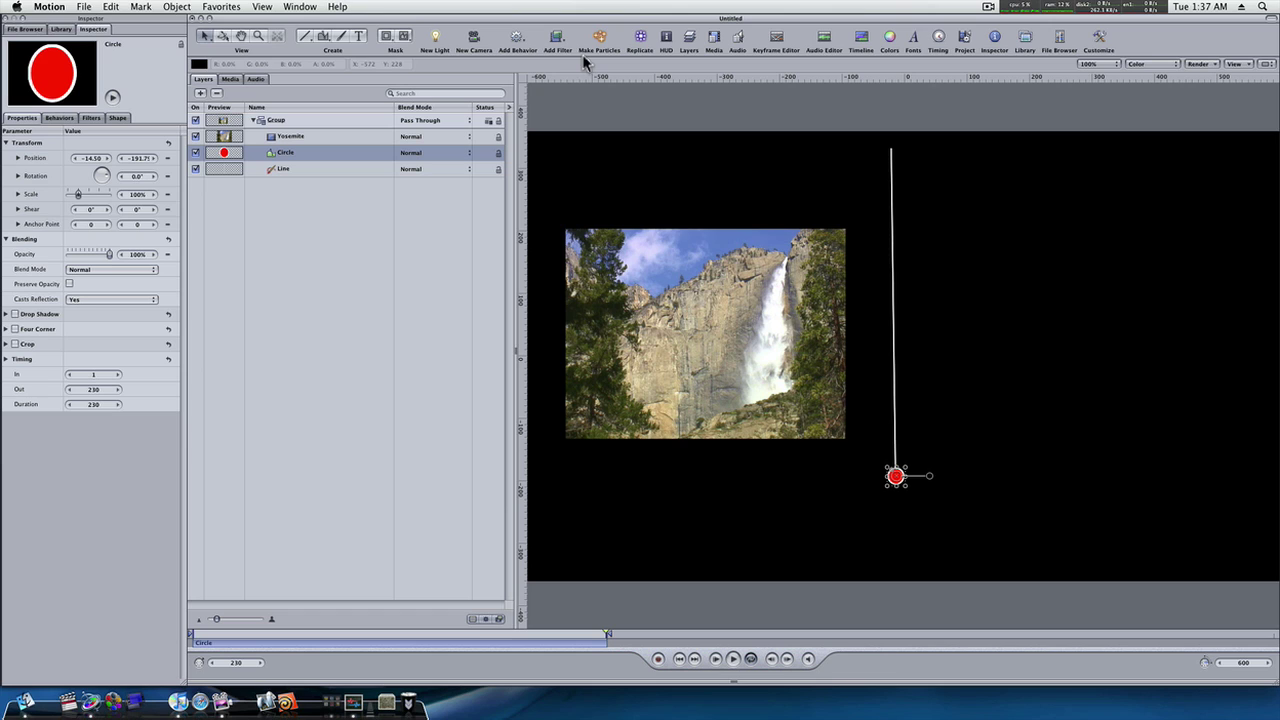
pyautogui.click(517, 37)
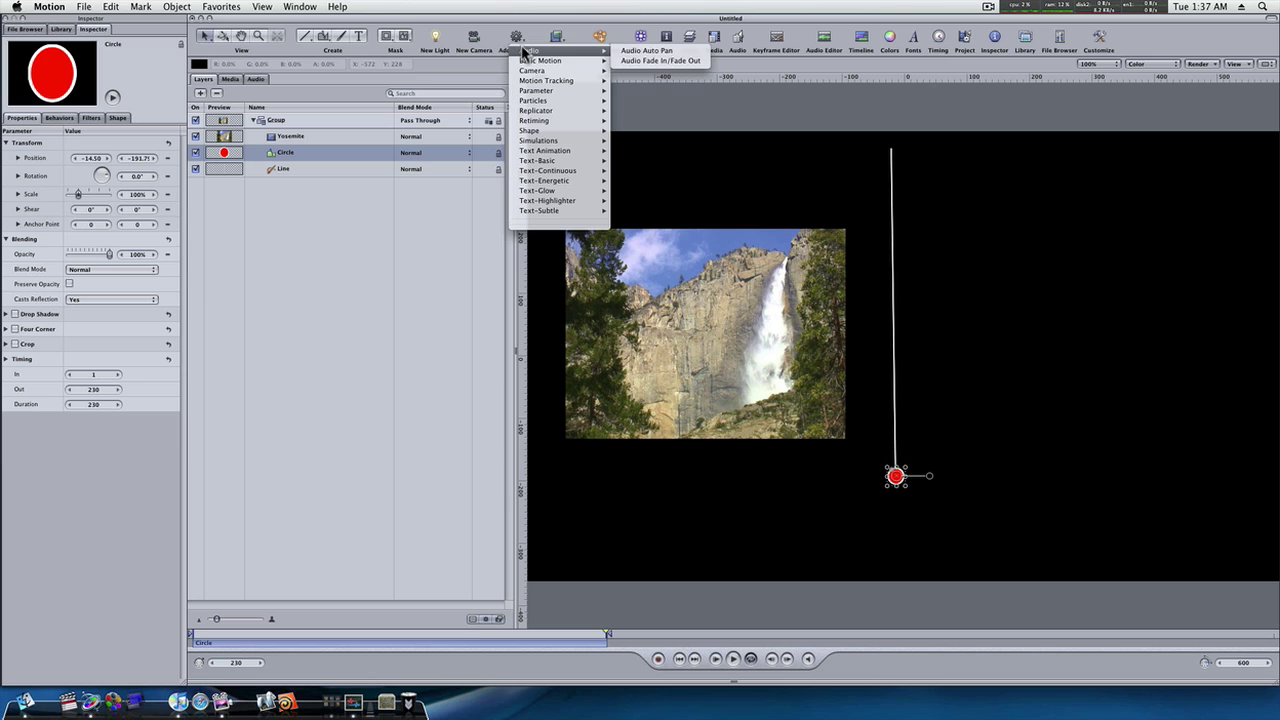
pyautogui.moveTo(525, 63)
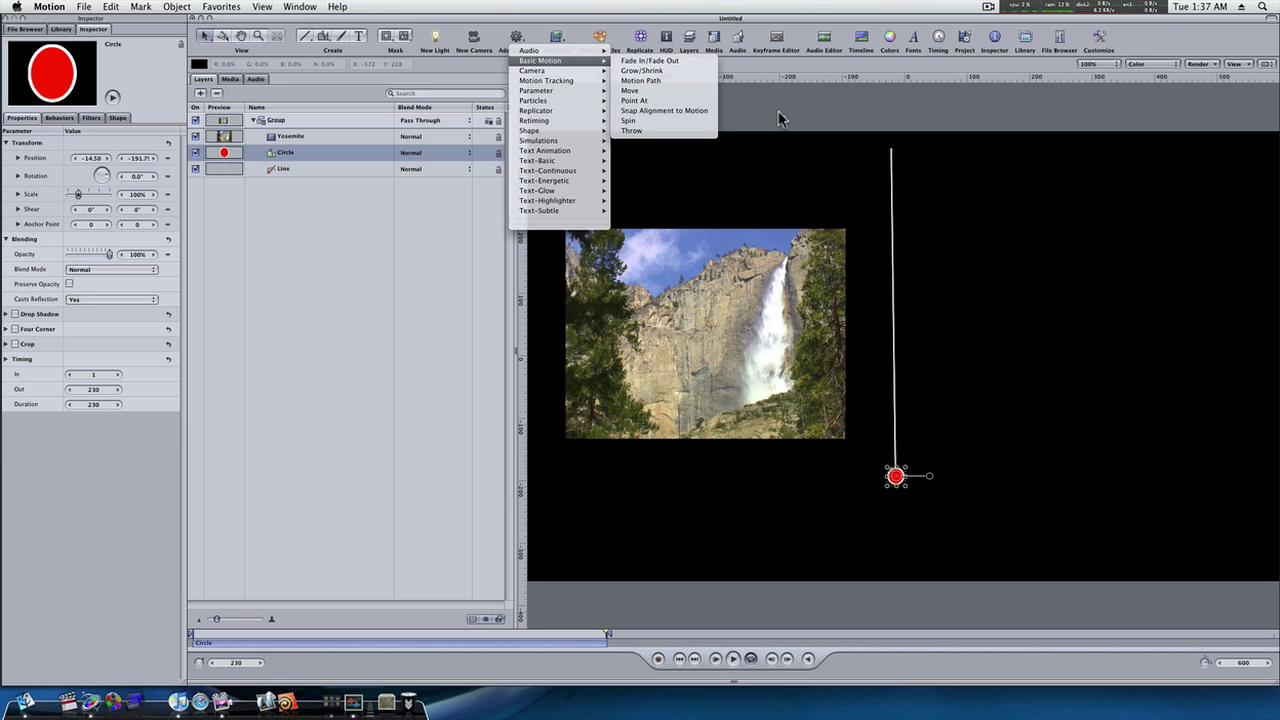
# Add a Motion Path to the circle whose end point sits at the top of the white line
pyautogui.click(660, 79)
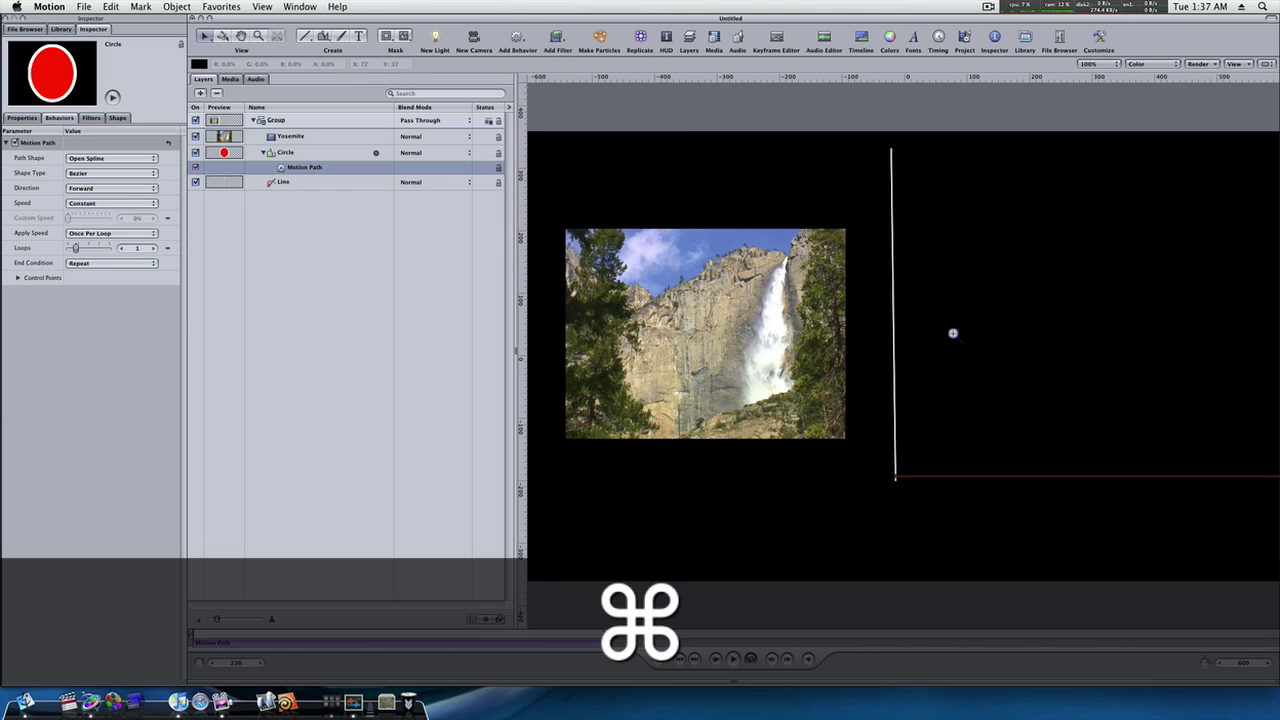
pyautogui.scroll(-6, 951, 331)
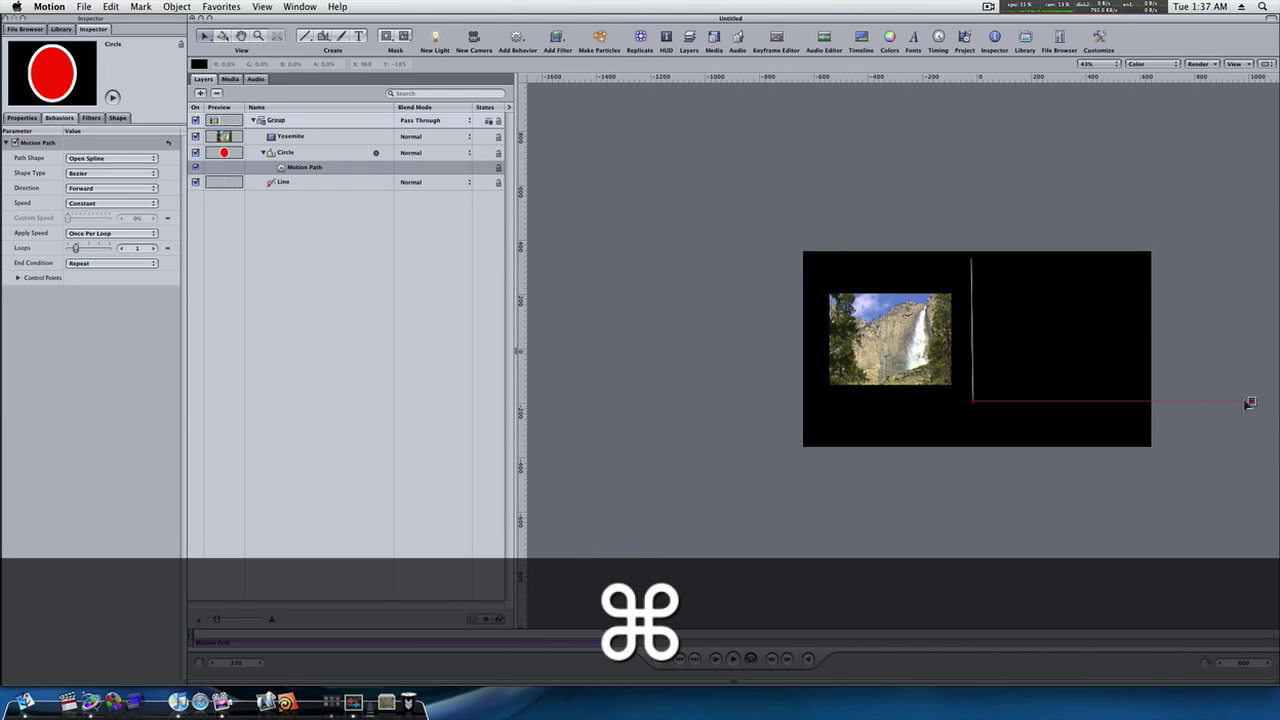
pyautogui.moveTo(1250, 403); pyautogui.dragTo(971, 258)
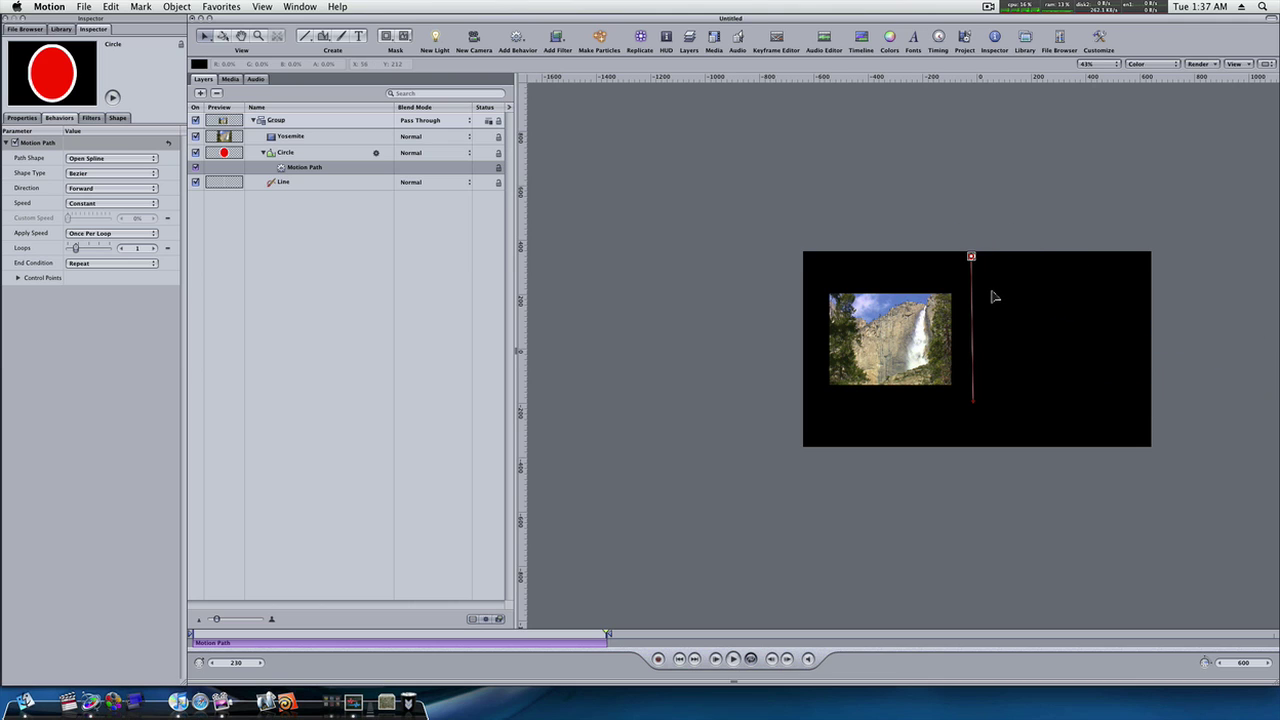
pyautogui.moveTo(991, 317)
pyautogui.mouseDown()
pyautogui.moveTo(1017, 317)
pyautogui.moveTo(929, 317)
pyautogui.moveTo(1014, 325)
pyautogui.moveTo(997, 320)
pyautogui.mouseUp()
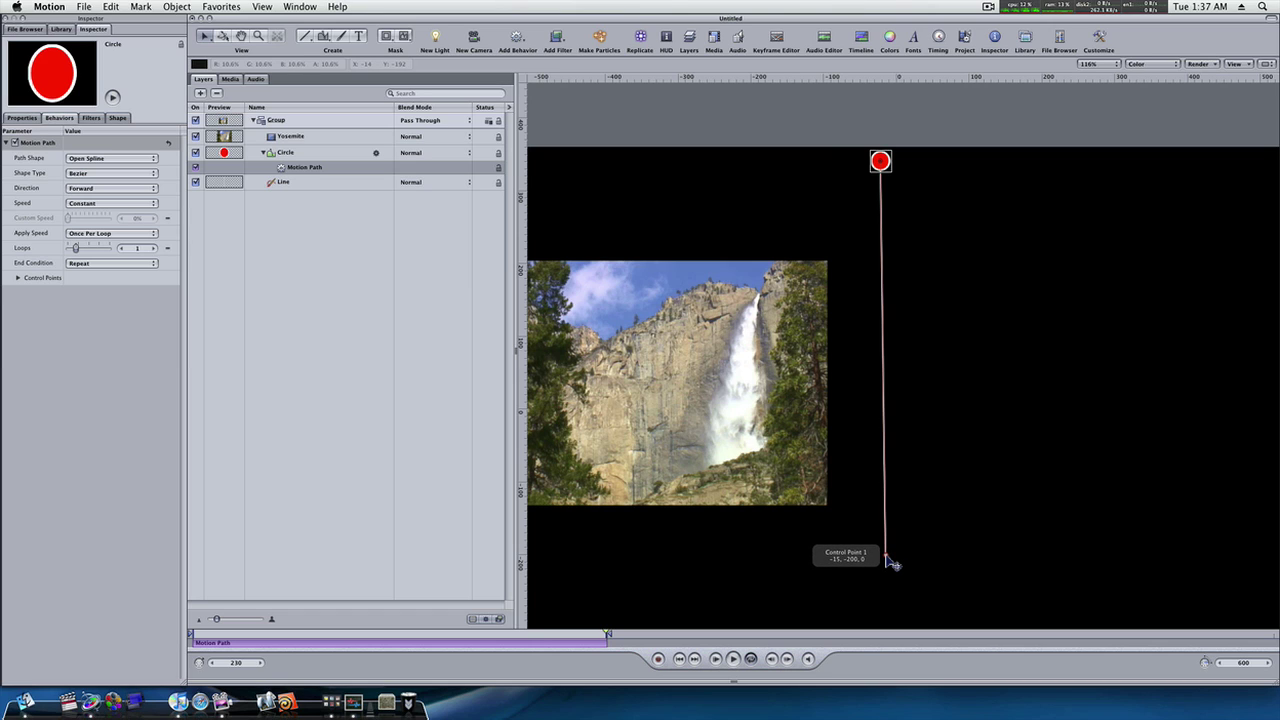
pyautogui.moveTo(221, 640); pyautogui.dragTo(194, 641)
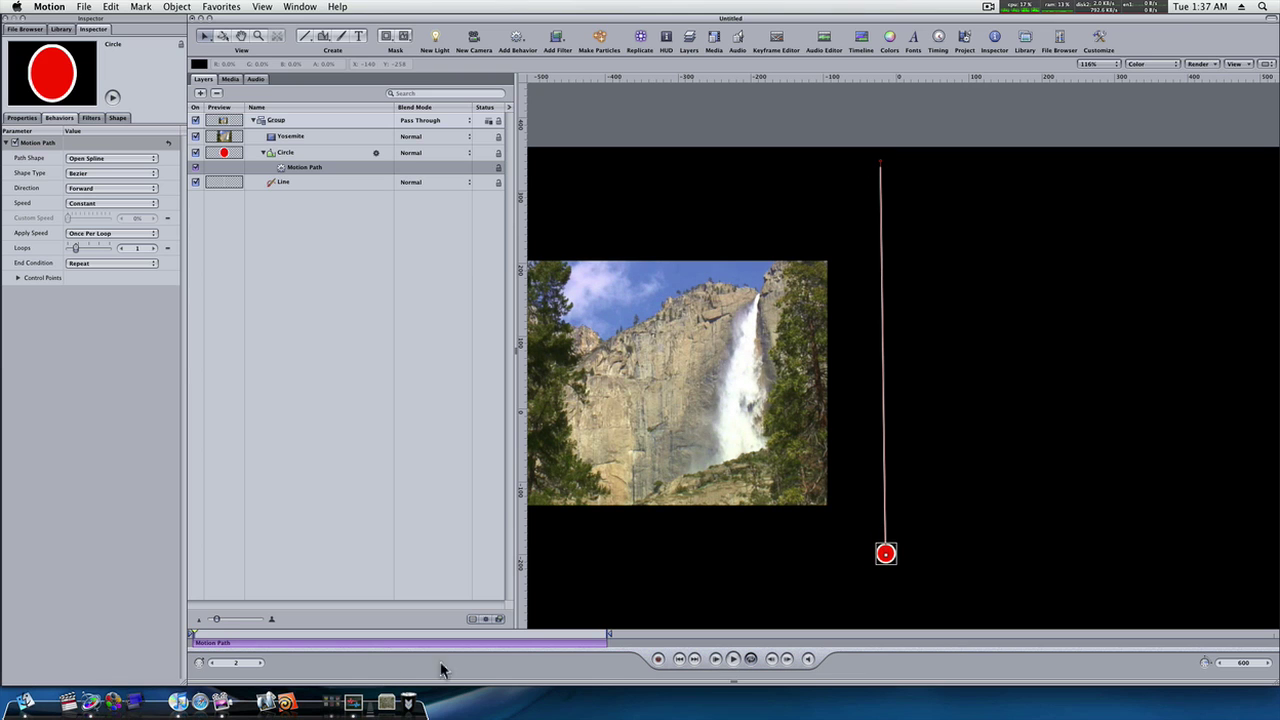
# Play and stop a preview of the circle rising along the line
pyautogui.click(733, 659)
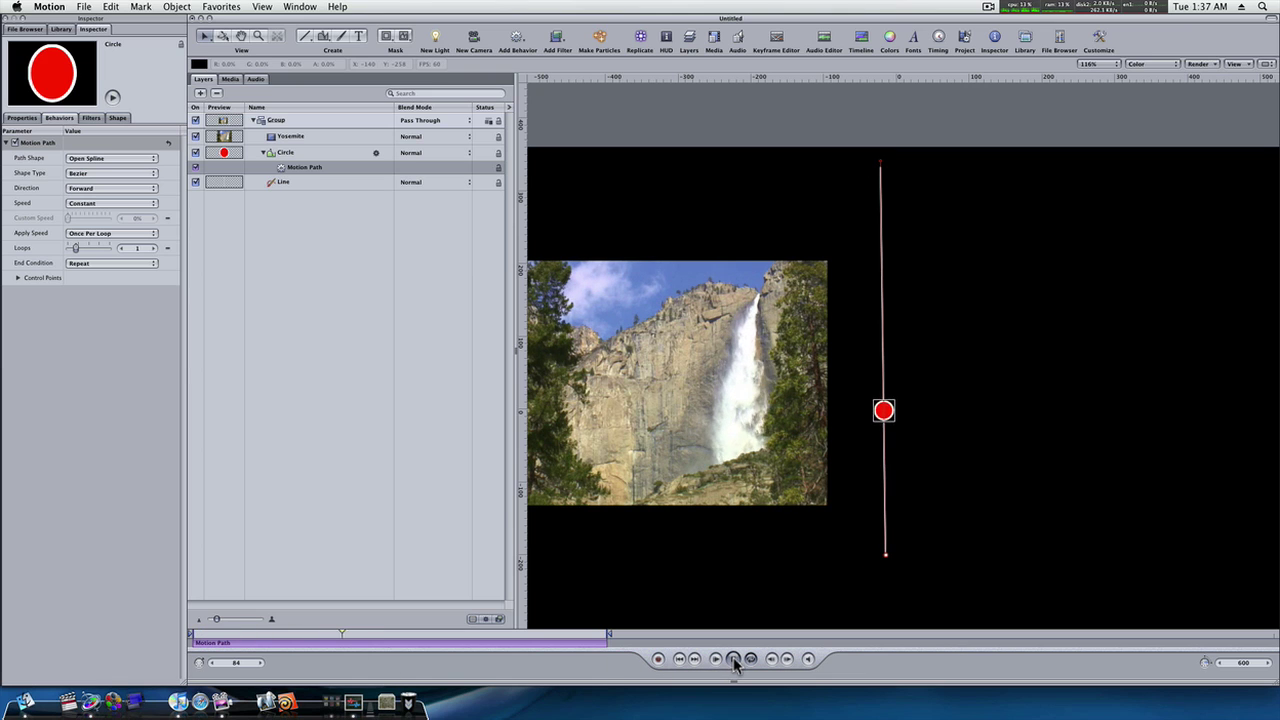
pyautogui.click(943, 497)
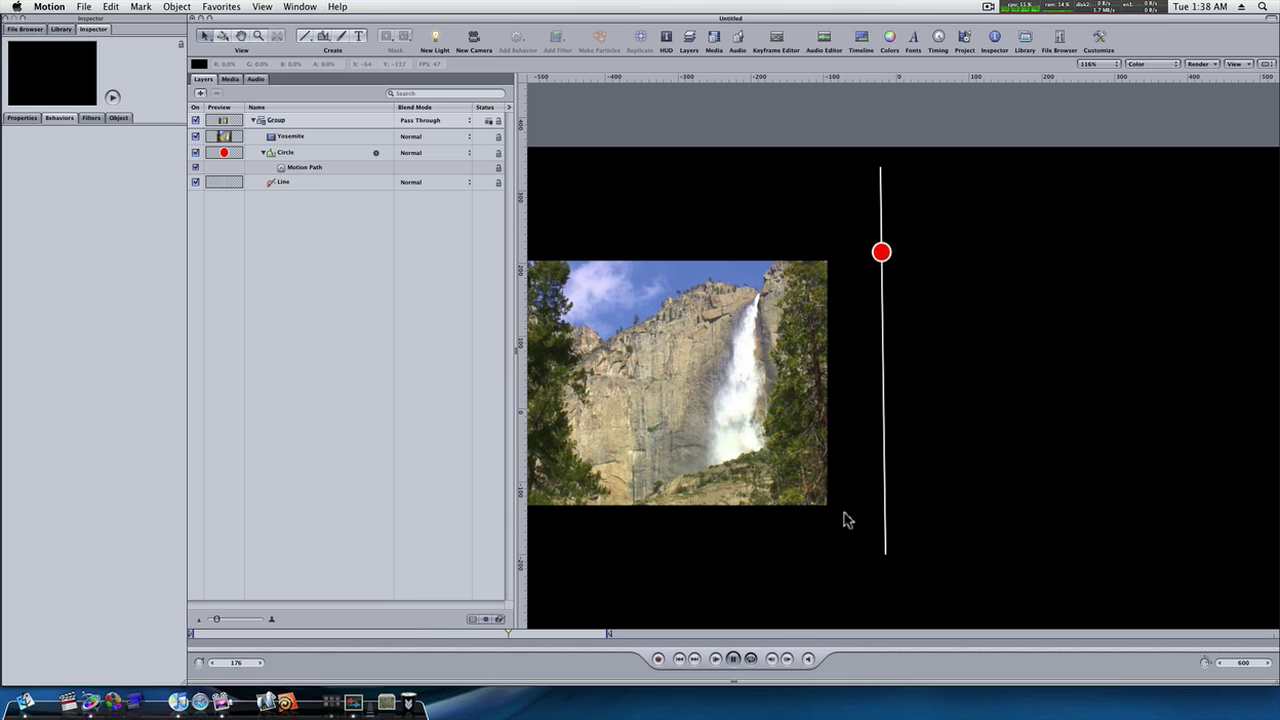
pyautogui.click(733, 659)
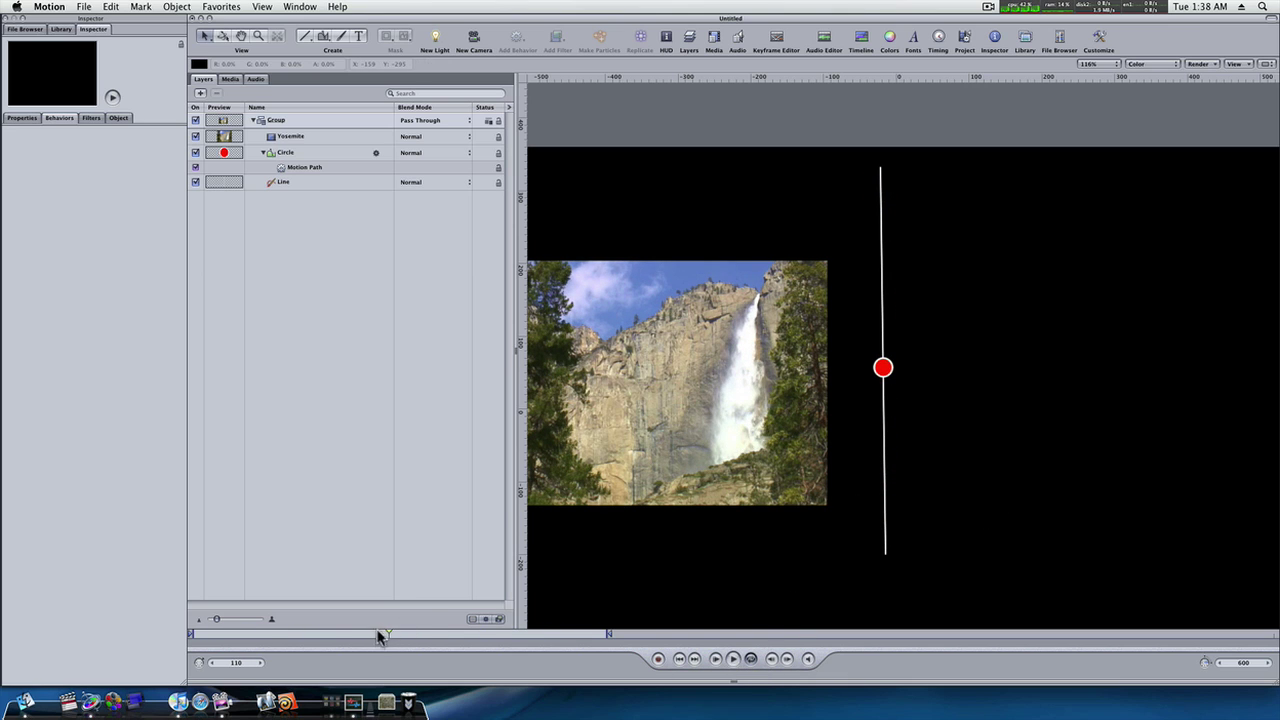
# Rewind near frame 1 and nudge the Yosemite image slightly right and up
pyautogui.moveTo(372, 634); pyautogui.dragTo(205, 634)
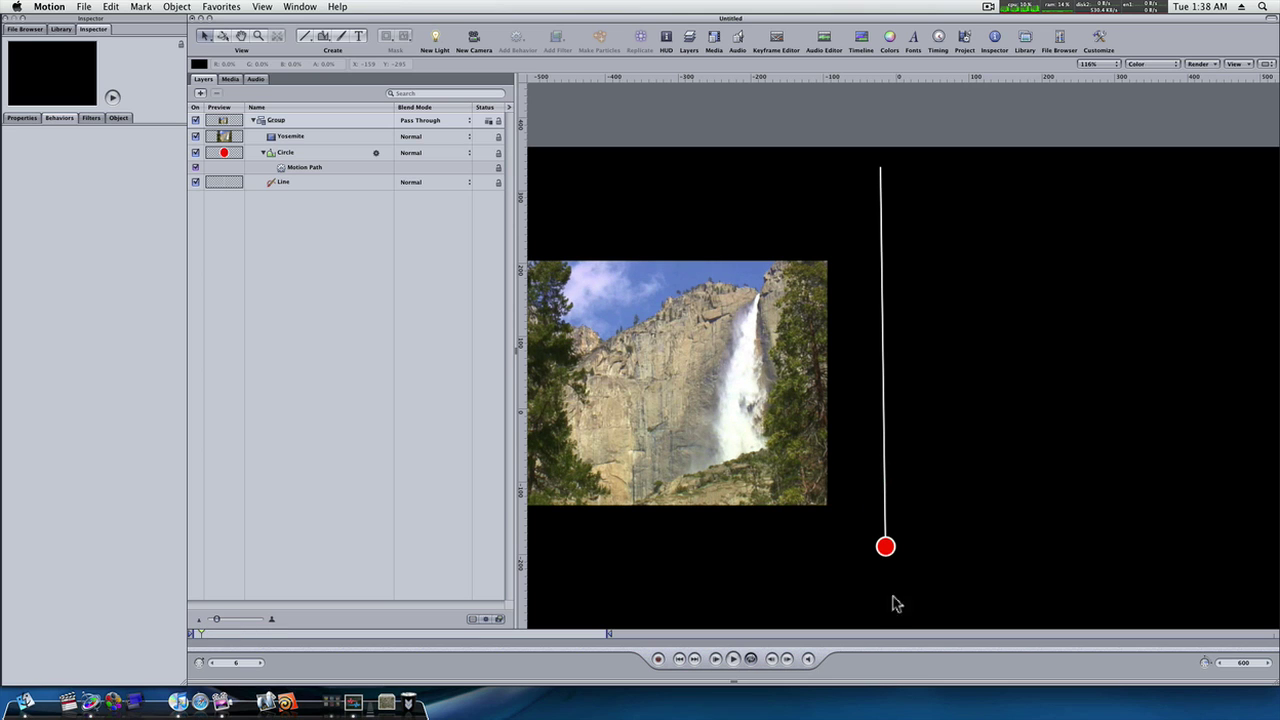
pyautogui.click(646, 398)
pyautogui.moveTo(646, 398); pyautogui.dragTo(673, 391)
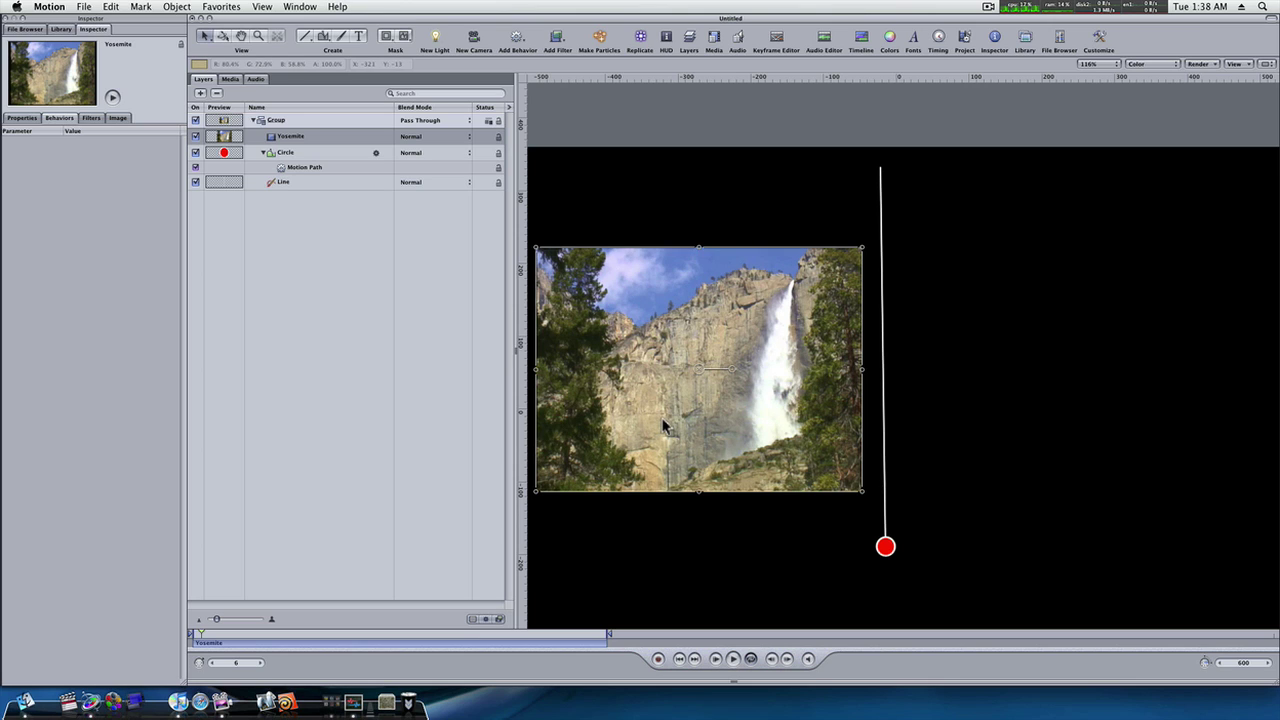
# Apply a Gaussian Blur filter to the Yosemite image and set its Amount to 0
pyautogui.click(263, 155)
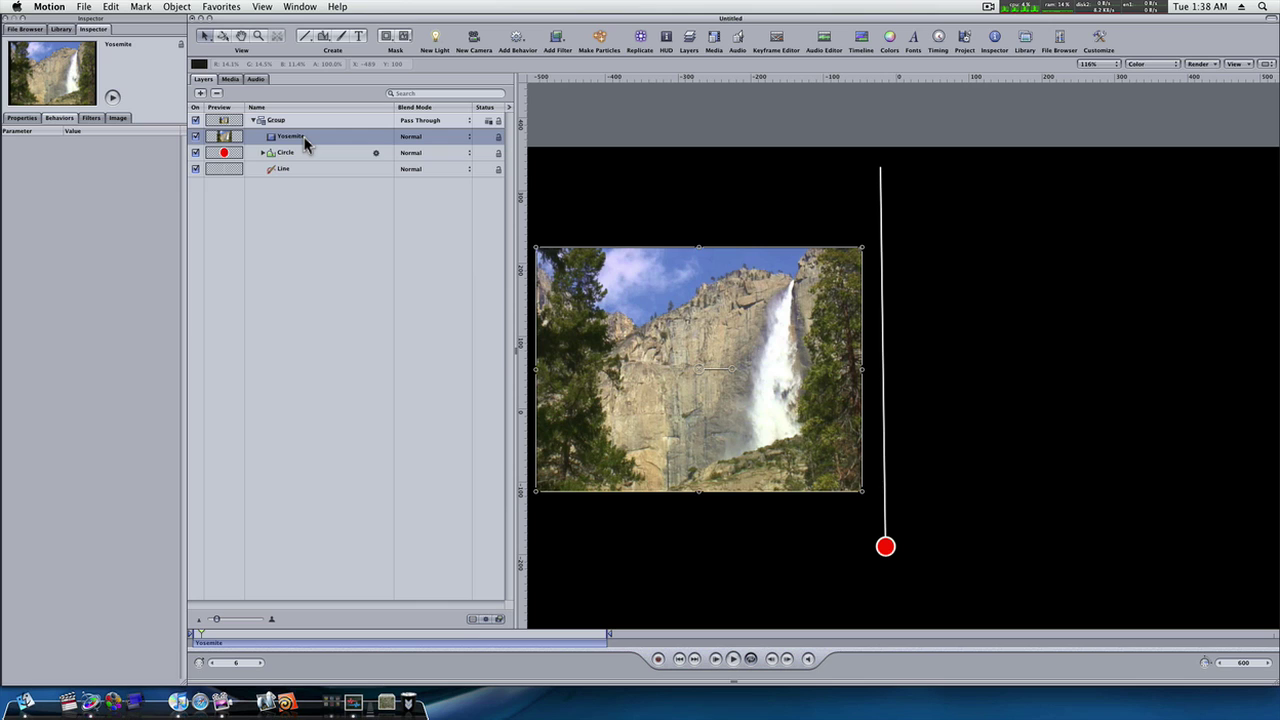
pyautogui.click(558, 42)
pyautogui.moveTo(563, 52)
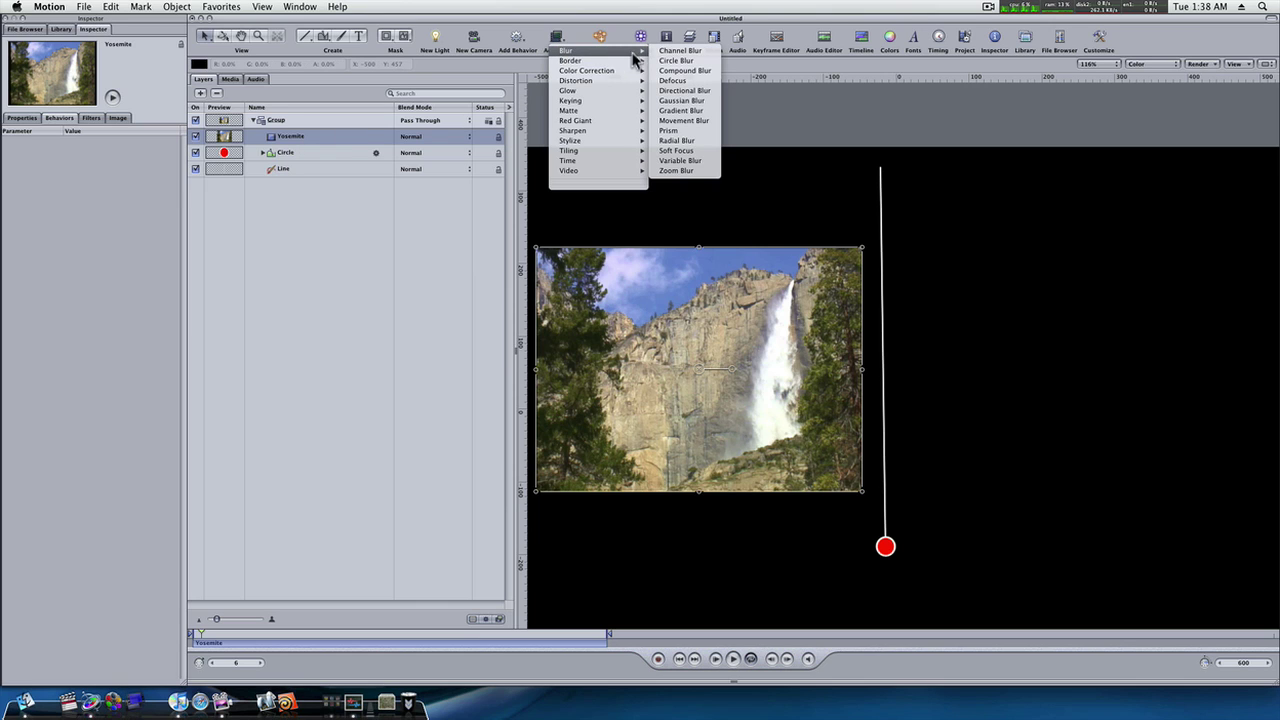
pyautogui.click(681, 100)
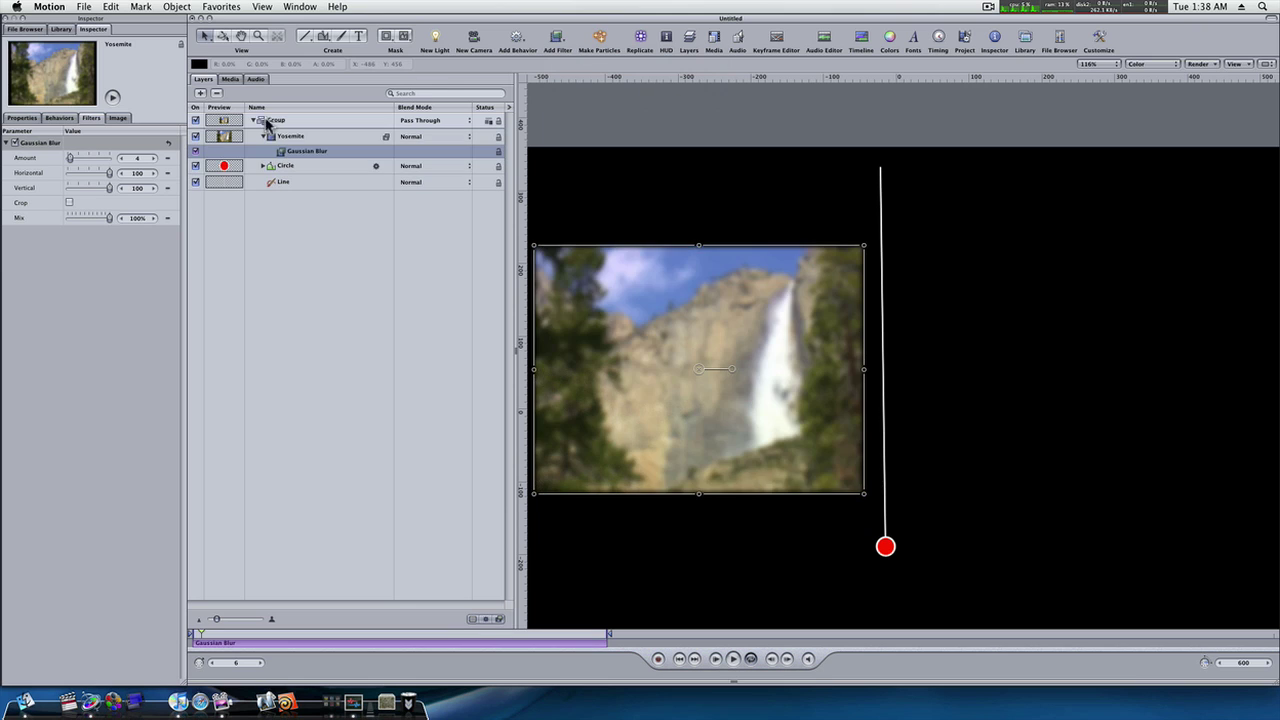
pyautogui.moveTo(143, 163); pyautogui.dragTo(68, 162)
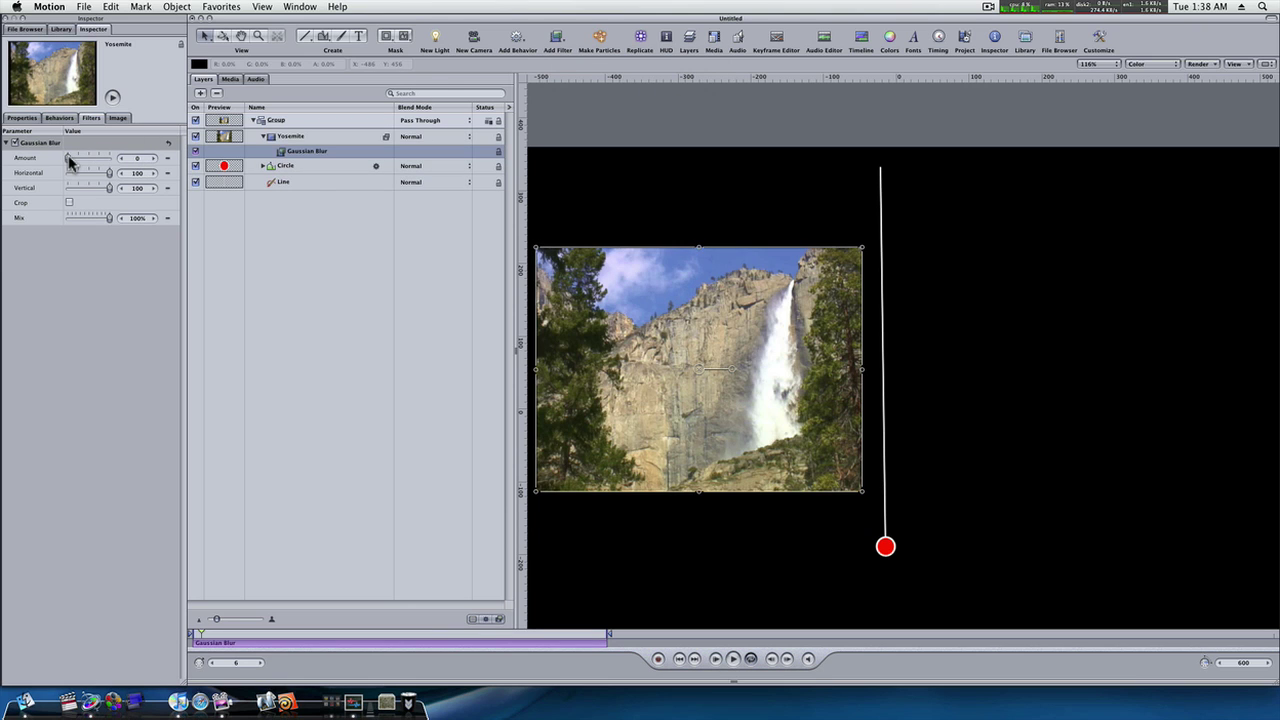
pyautogui.click(271, 140)
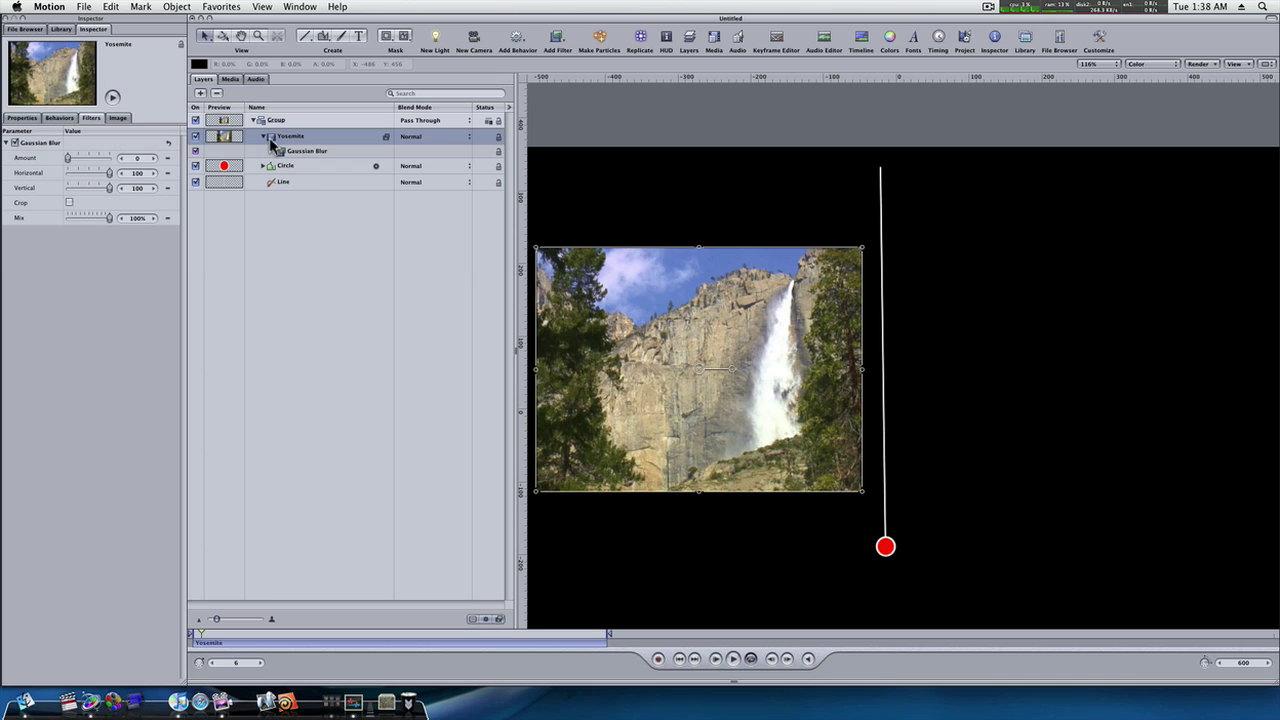
# Add a Link behaviour to the blur Amount and set the Circle as source object
pyautogui.rightClick(36, 163)
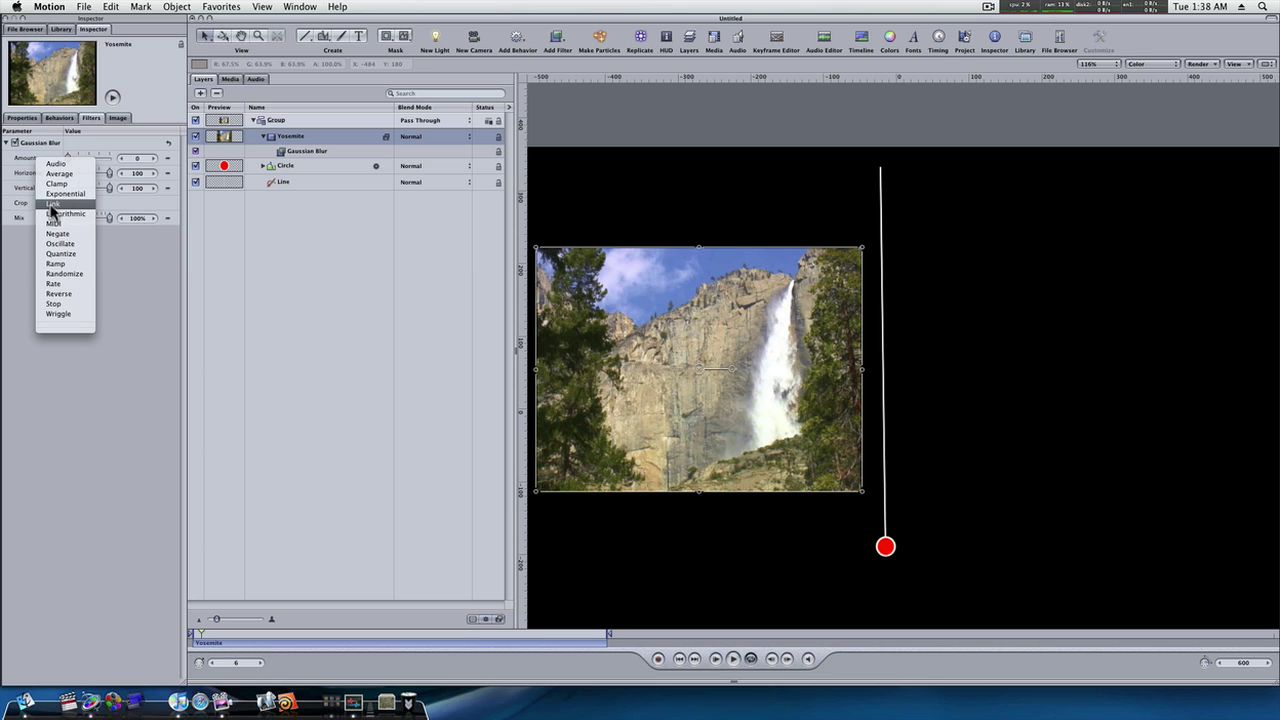
pyautogui.click(52, 204)
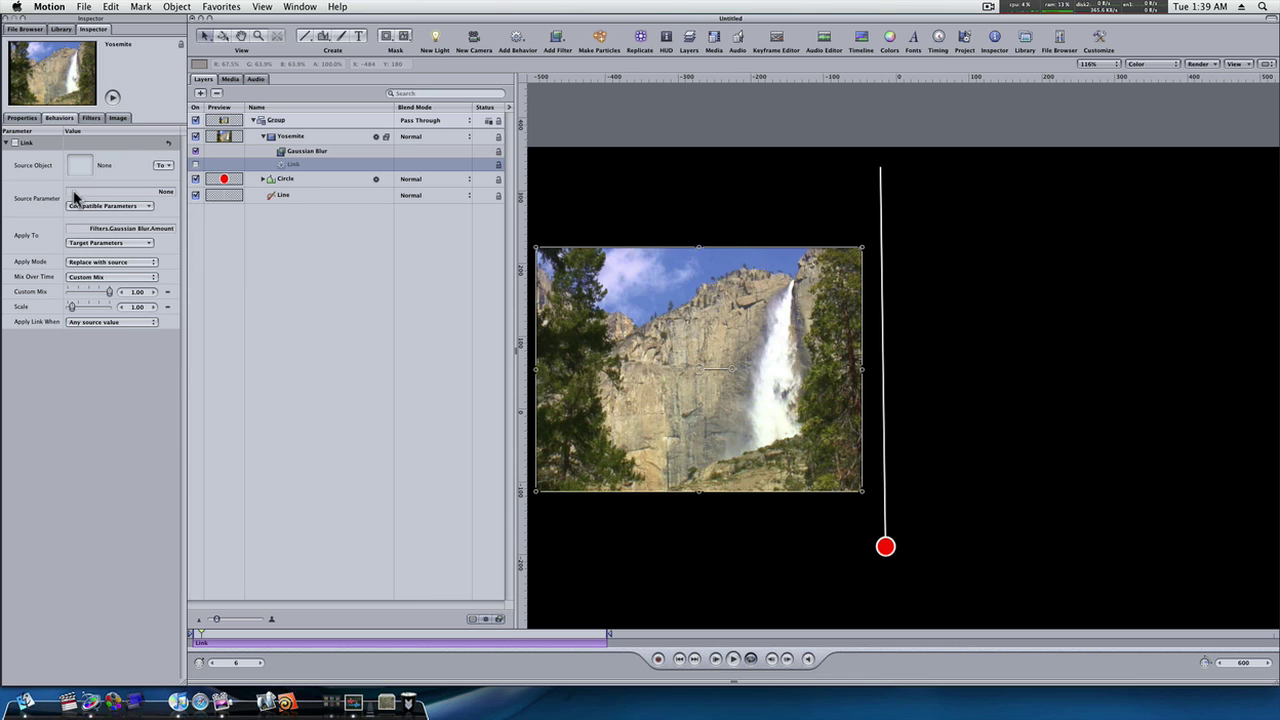
pyautogui.moveTo(226, 180); pyautogui.dragTo(80, 165)
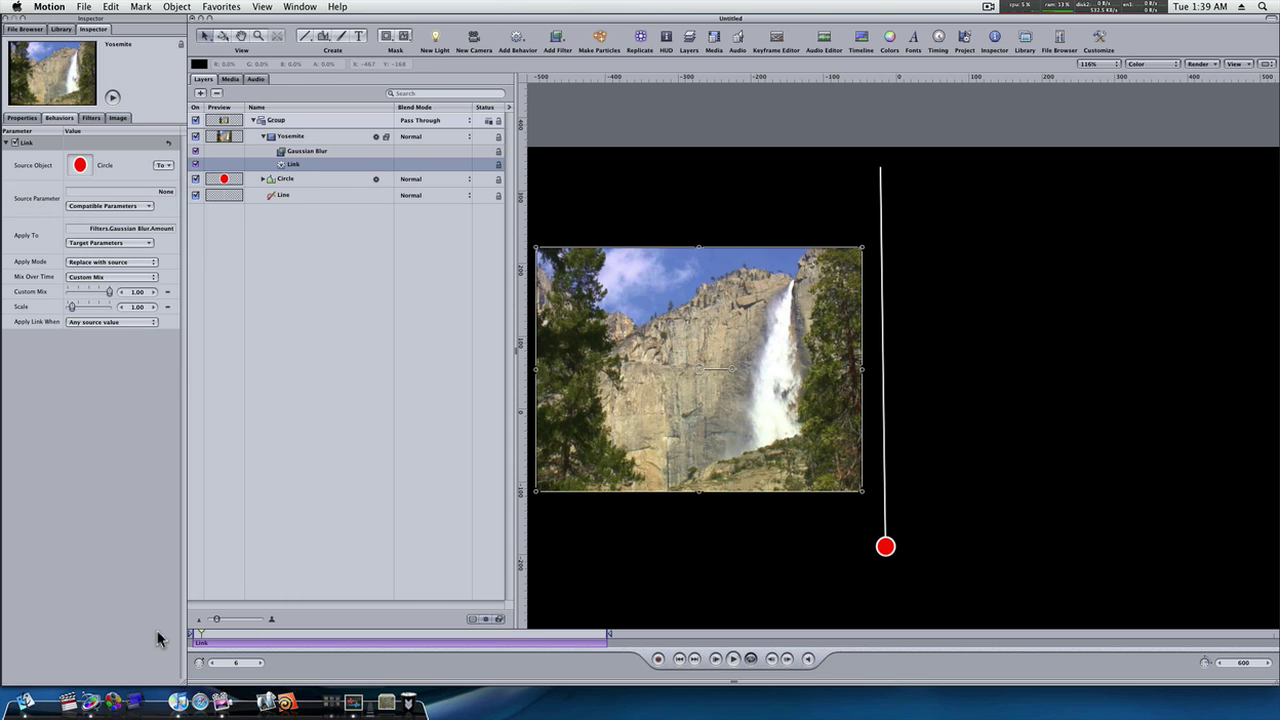
# Scrub forward to watch the circle move and bring up the Source Parameter list
pyautogui.moveTo(208, 640)
pyautogui.mouseDown()
pyautogui.moveTo(460, 652)
pyautogui.moveTo(194, 646)
pyautogui.moveTo(323, 649)
pyautogui.moveTo(194, 657)
pyautogui.mouseUp()
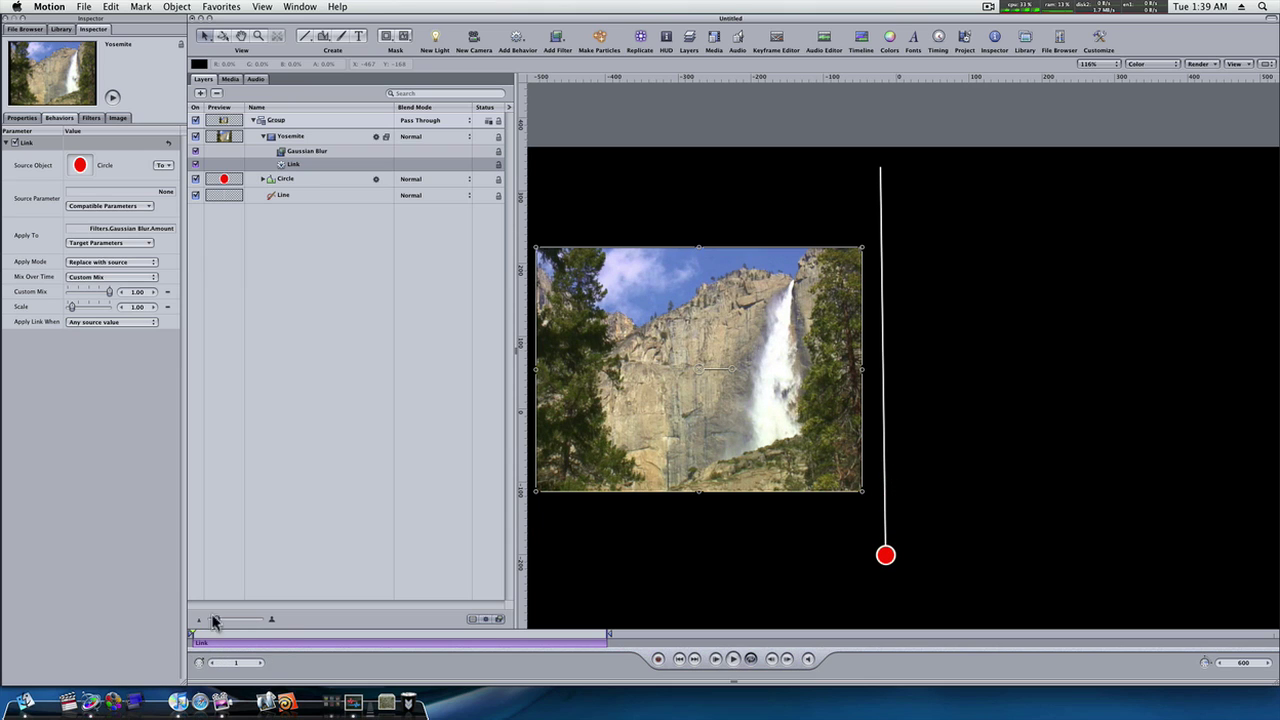
pyautogui.click(132, 210)
pyautogui.moveTo(133, 219)
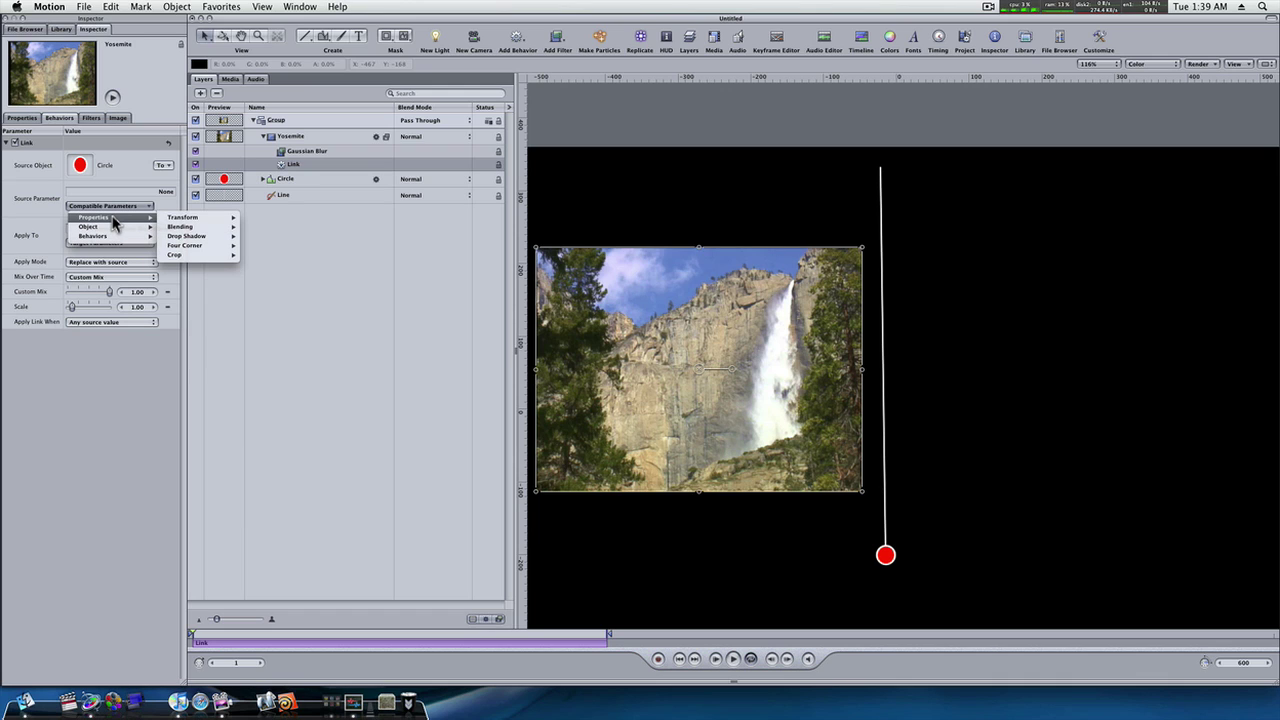
# Use the Circle's Position Y as the Link source, then play to preview the blur
pyautogui.moveTo(252, 219)
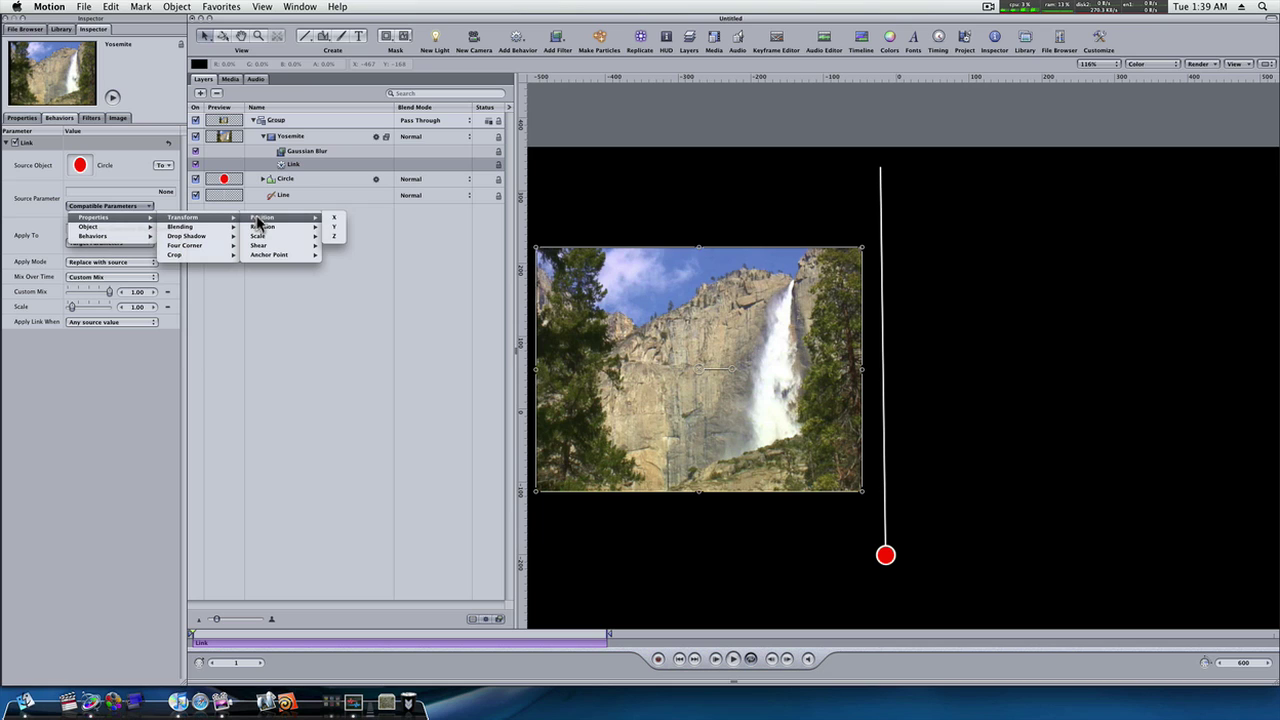
pyautogui.click(333, 226)
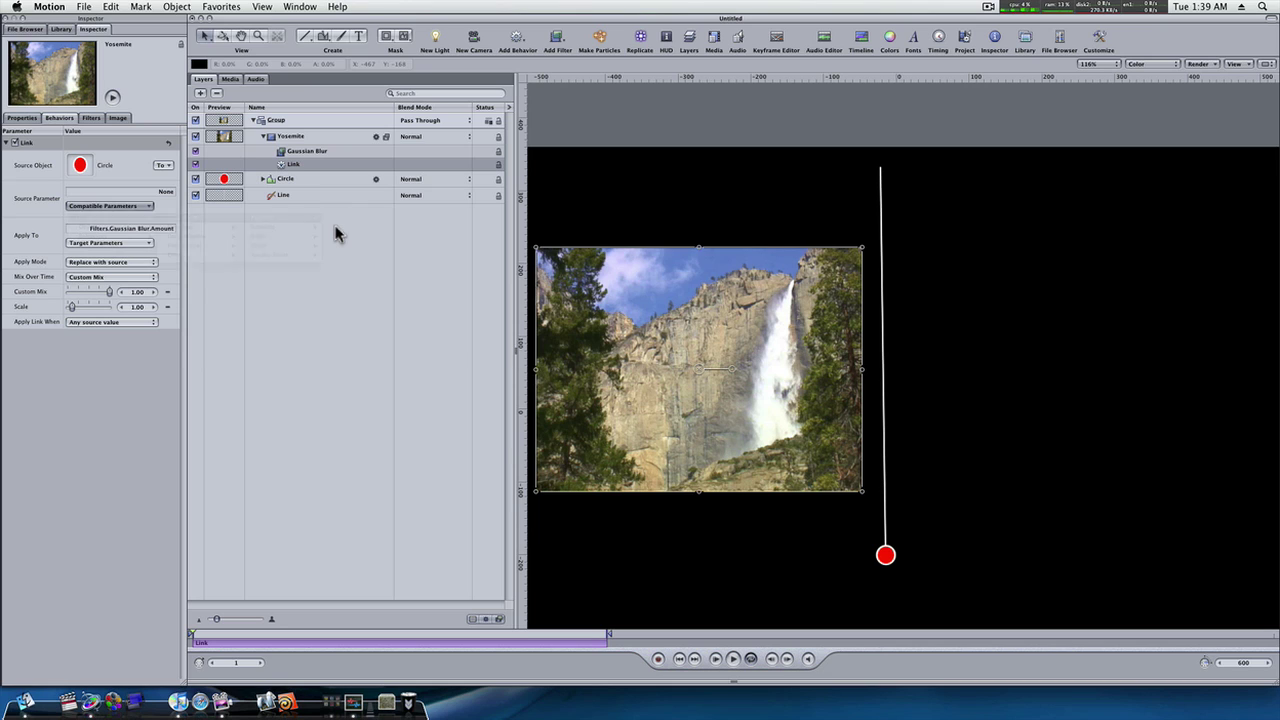
pyautogui.click(733, 658)
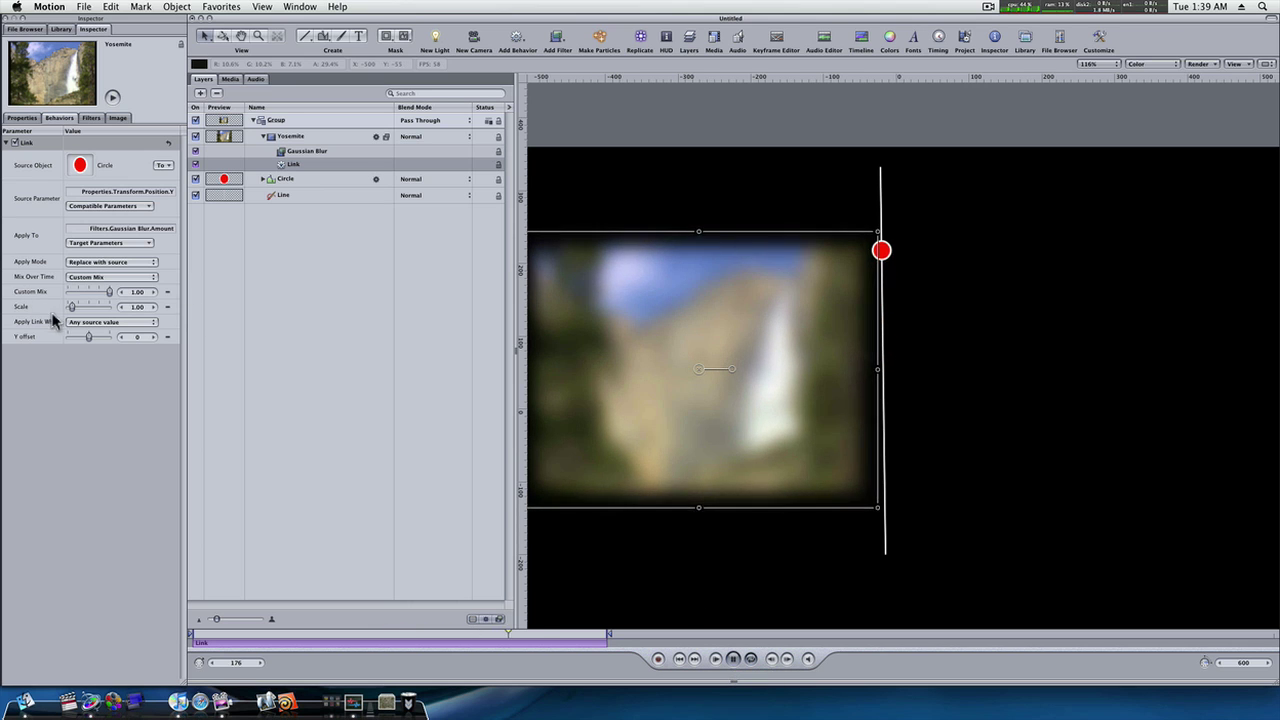
# Drag the Link Y offset slider up to 161 so the photo blurs mid-line
pyautogui.moveTo(92, 335); pyautogui.dragTo(178, 341)
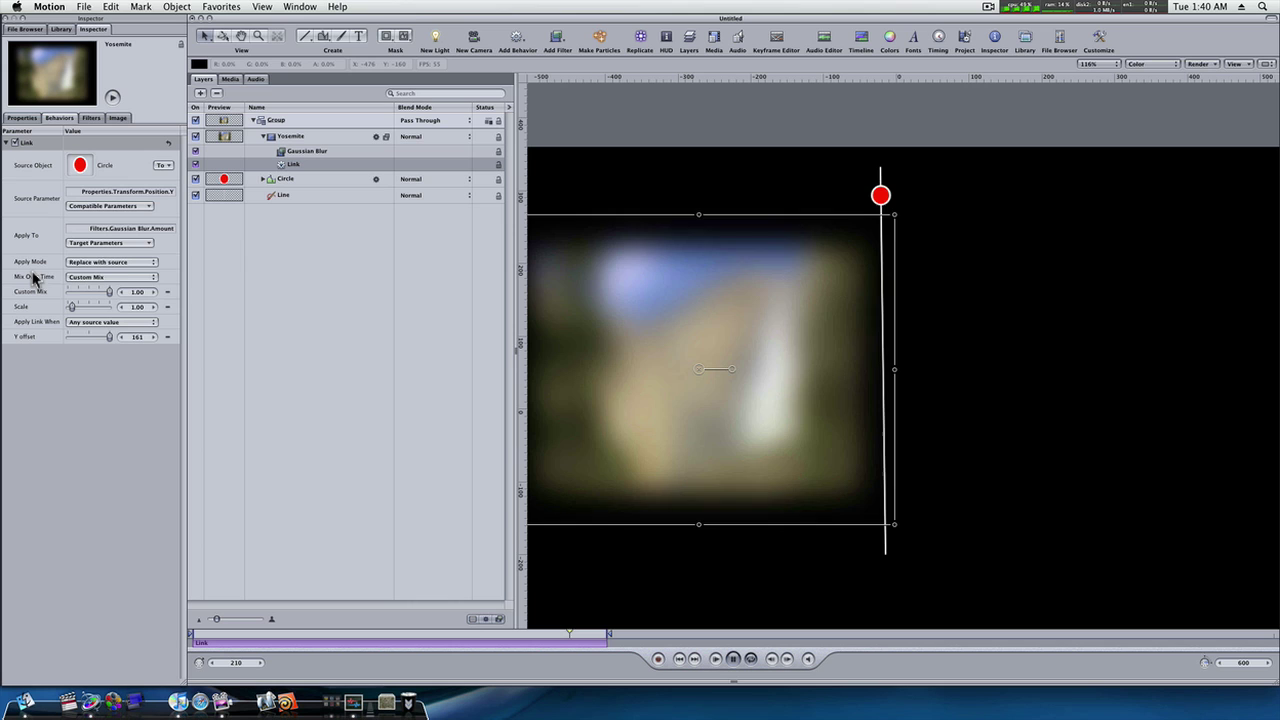
# Set Mix Over Time to Ease In/Out, then switch it to Ease In
pyautogui.click(137, 279)
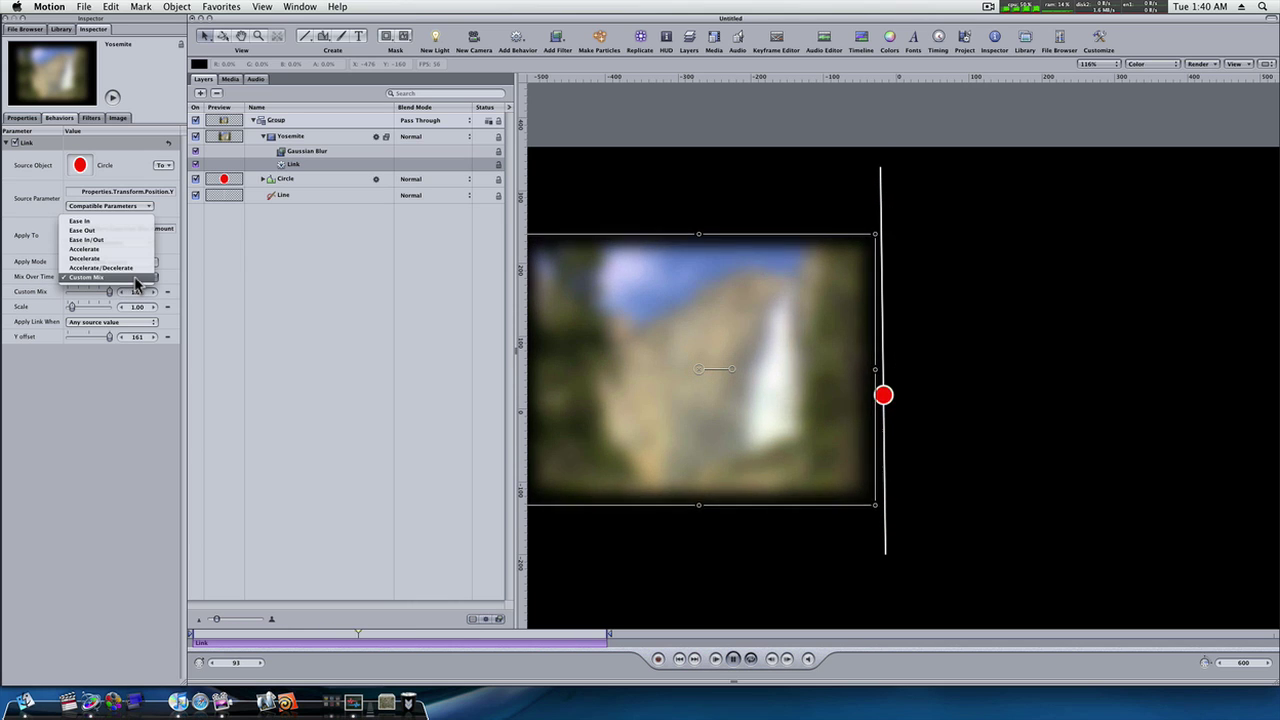
pyautogui.click(122, 240)
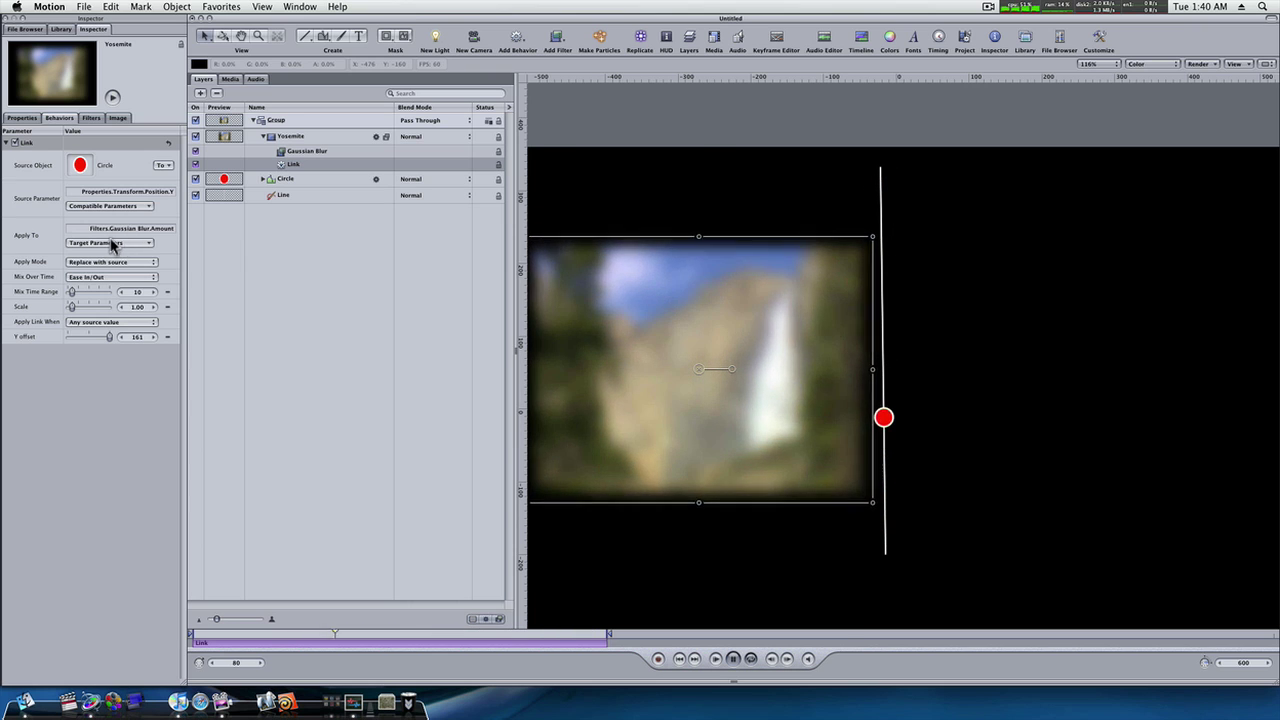
pyautogui.click(113, 277)
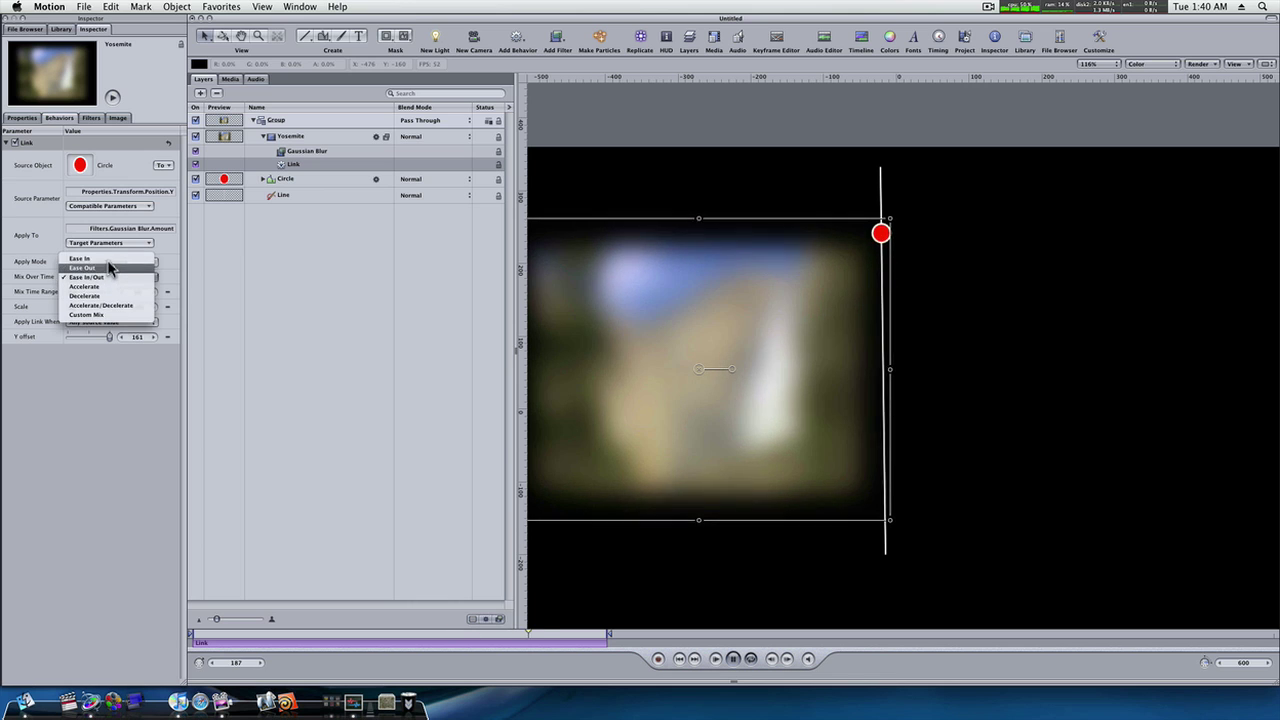
pyautogui.click(106, 261)
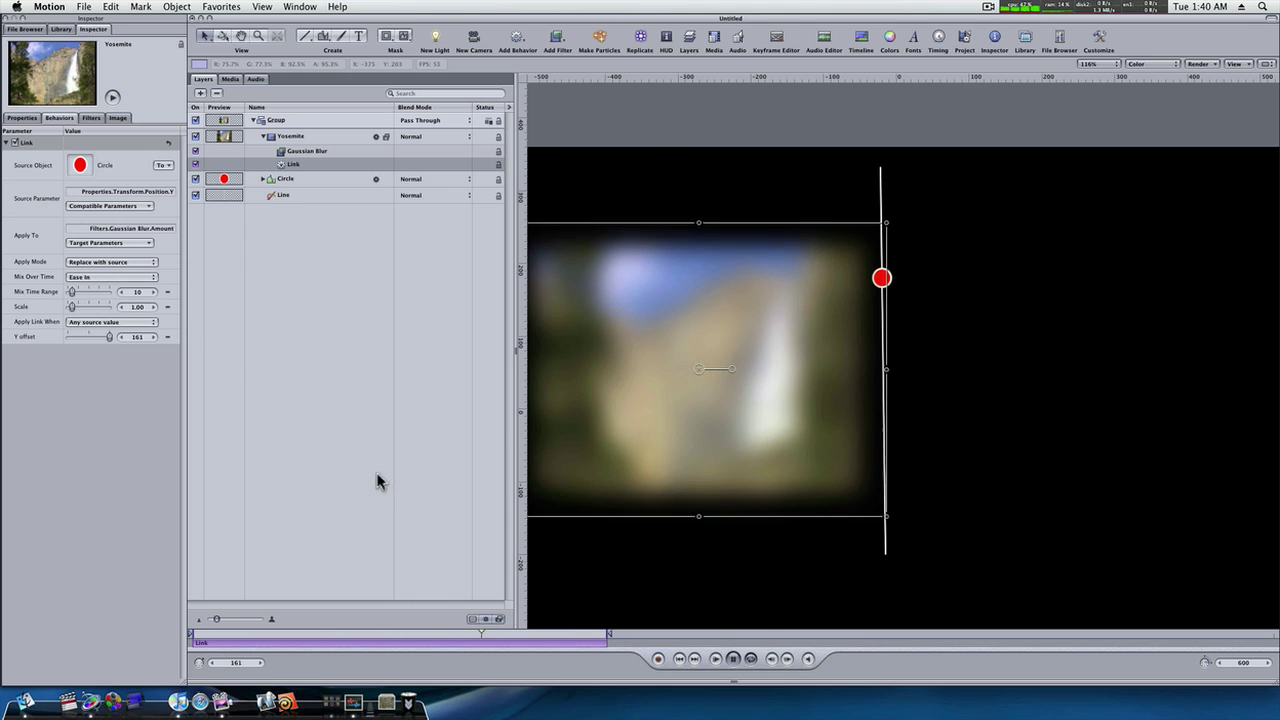
# Deselect the image, pause and rewind playback, then create the new project Untitled 2
pyautogui.click(562, 590)
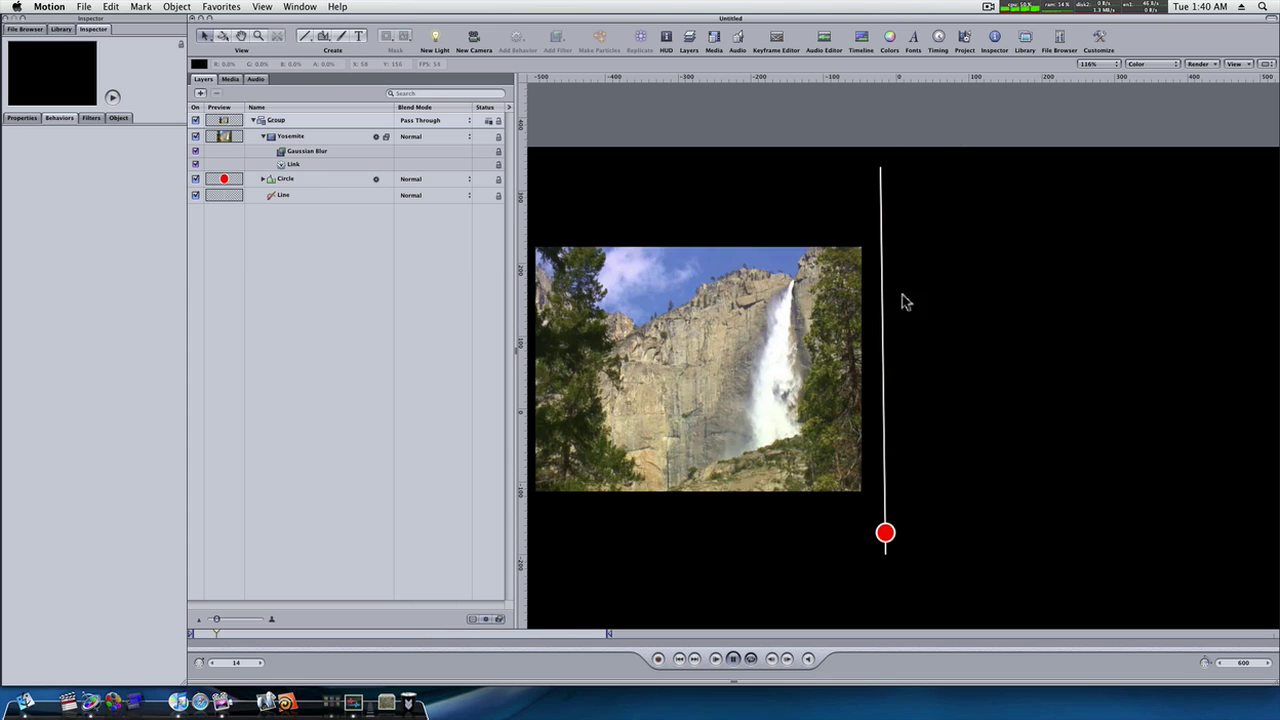
pyautogui.click(735, 660)
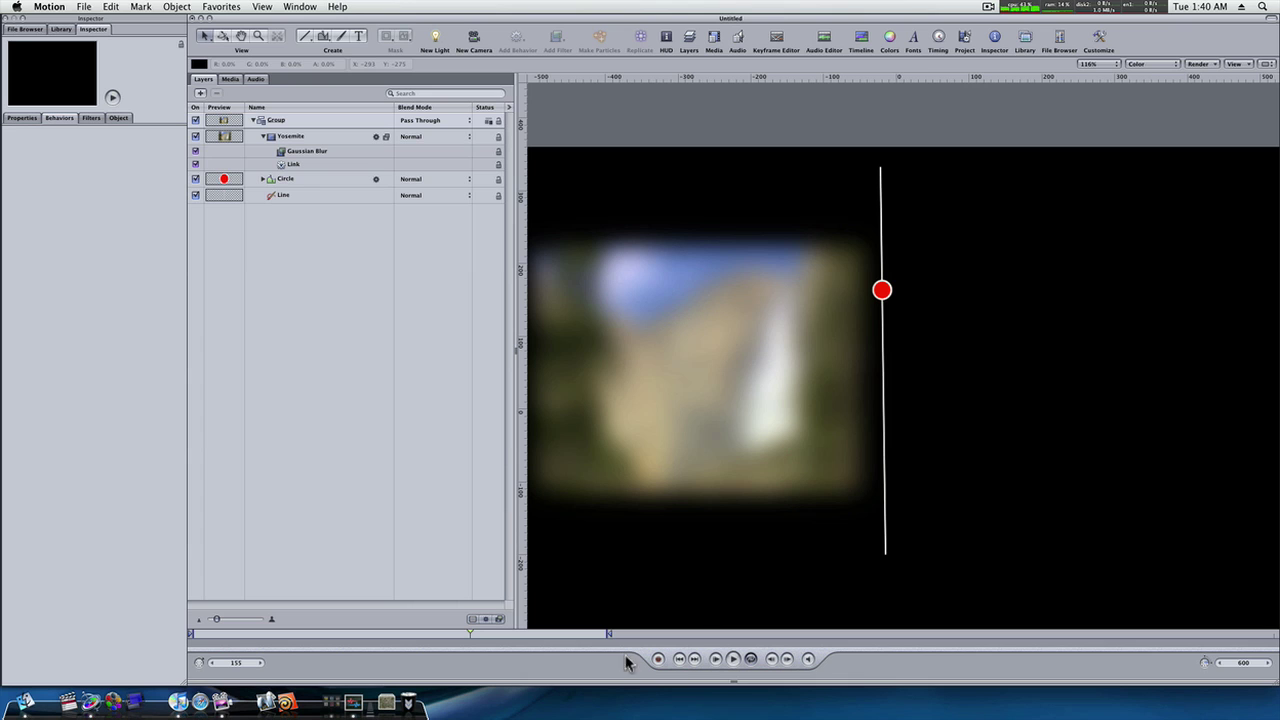
pyautogui.moveTo(465, 633)
pyautogui.mouseDown()
pyautogui.moveTo(209, 612)
pyautogui.moveTo(548, 640)
pyautogui.moveTo(476, 640)
pyautogui.mouseUp()
pyautogui.click(86, 7)
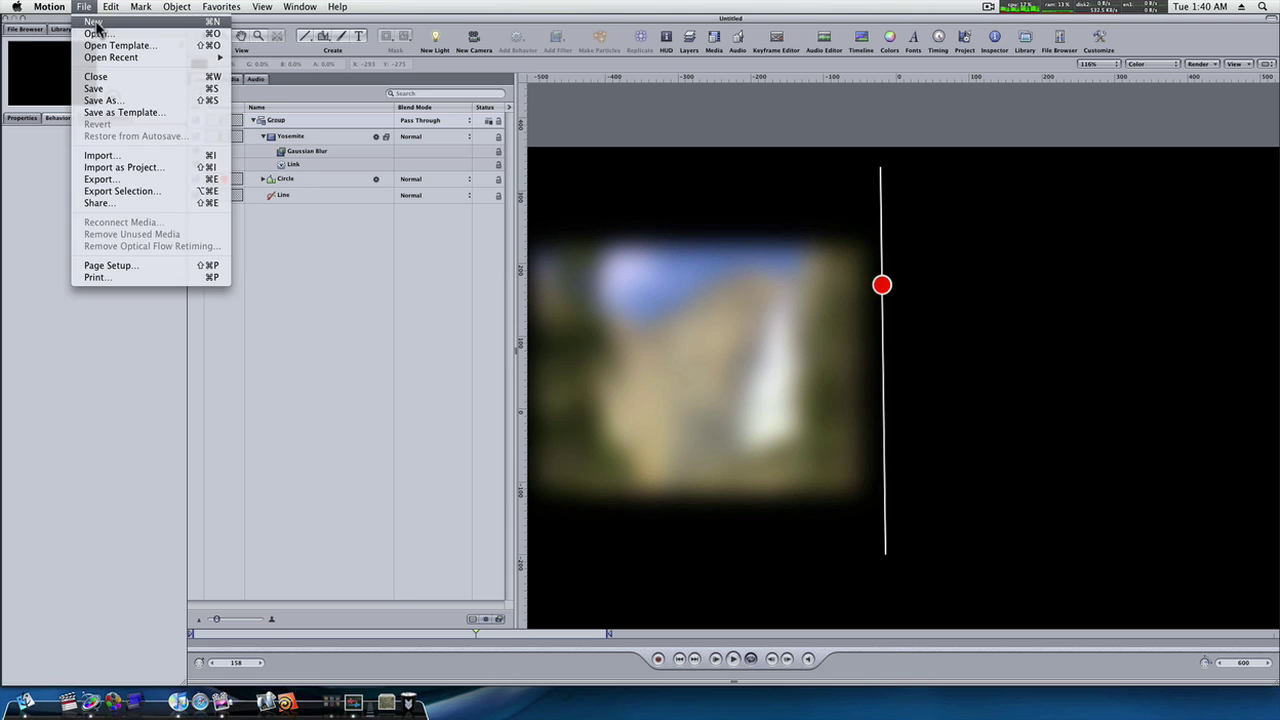
pyautogui.click(93, 22)
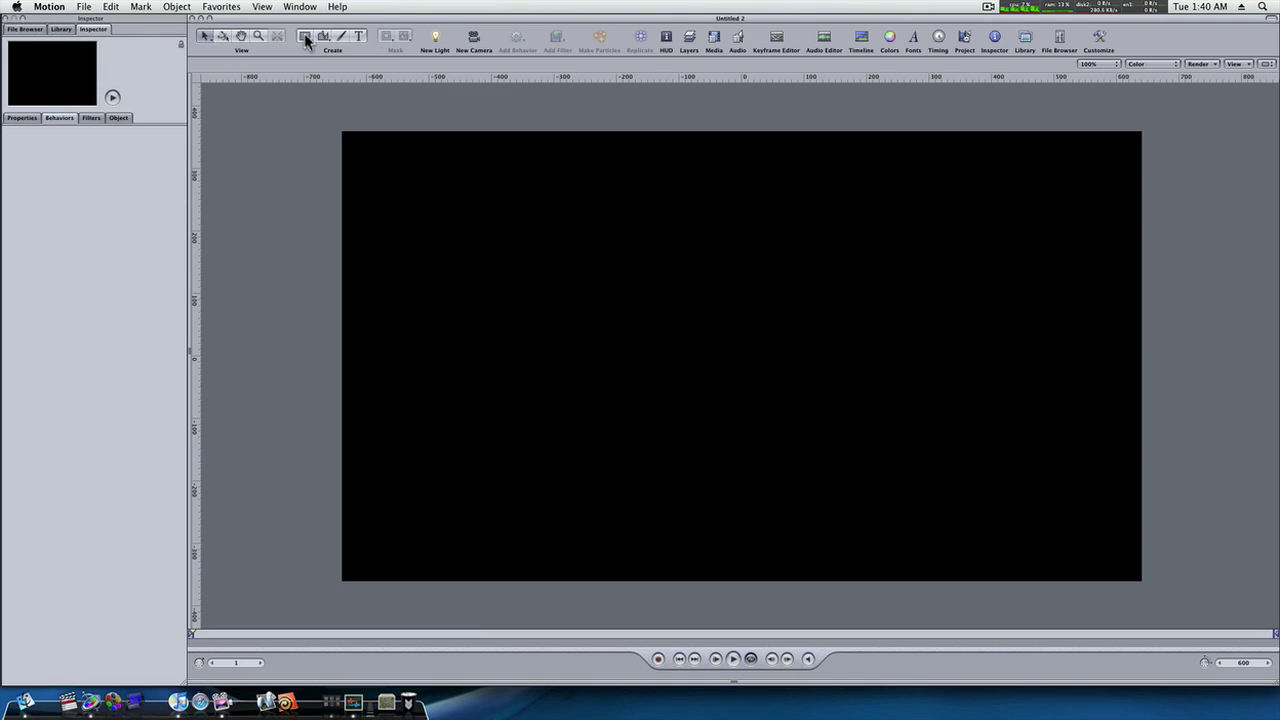
# Draw a small circle at the top-left, filled red with a width-2 white outline
pyautogui.moveTo(306, 38); pyautogui.dragTo(306, 61)
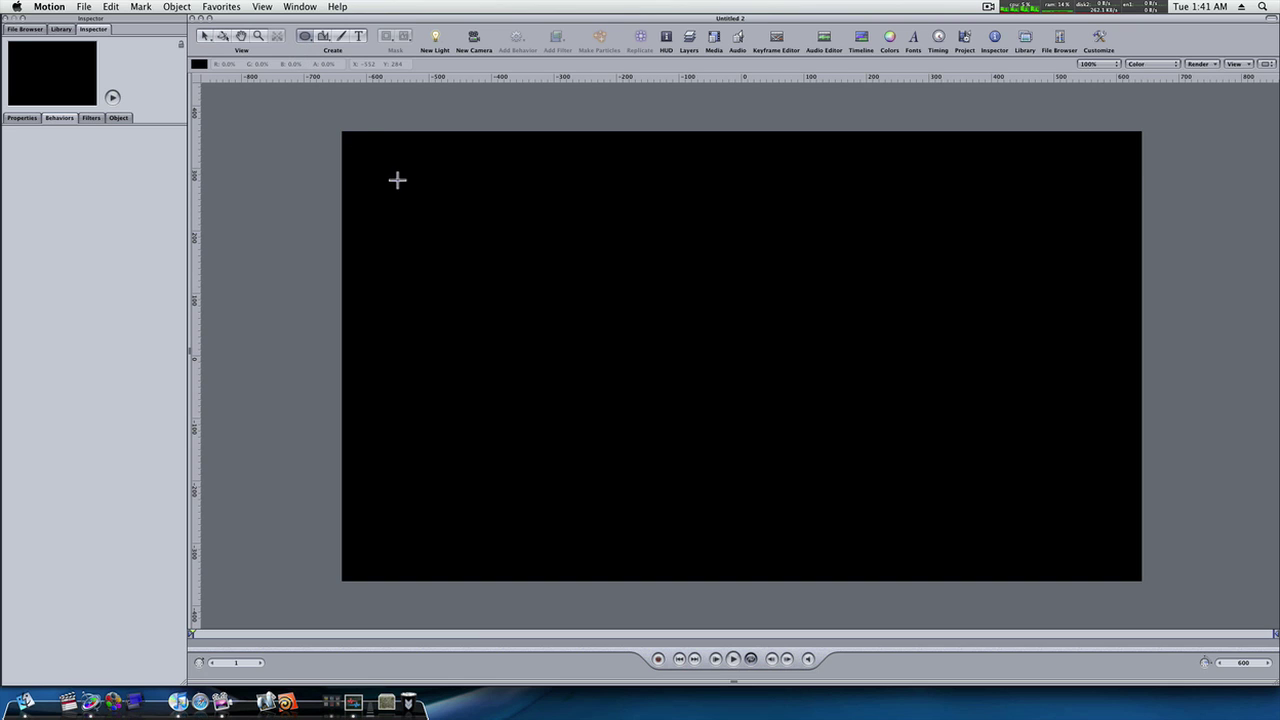
pyautogui.moveTo(398, 181); pyautogui.dragTo(435, 221)
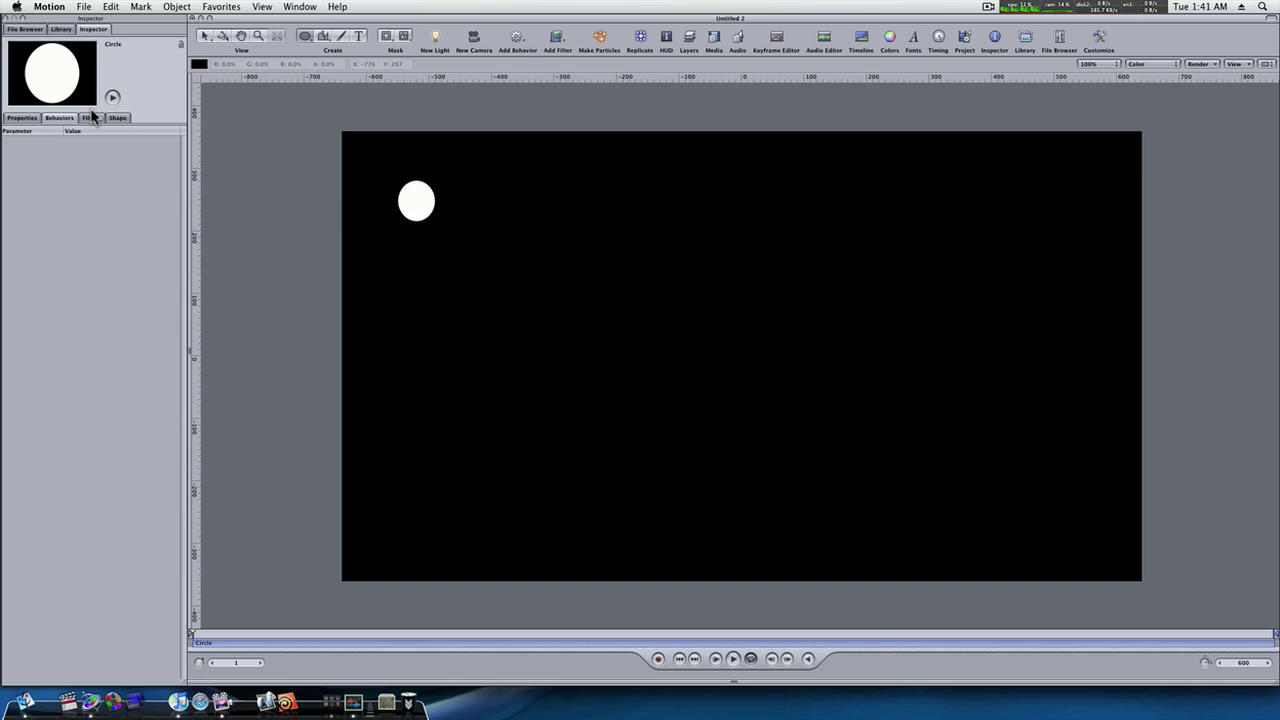
pyautogui.click(108, 118)
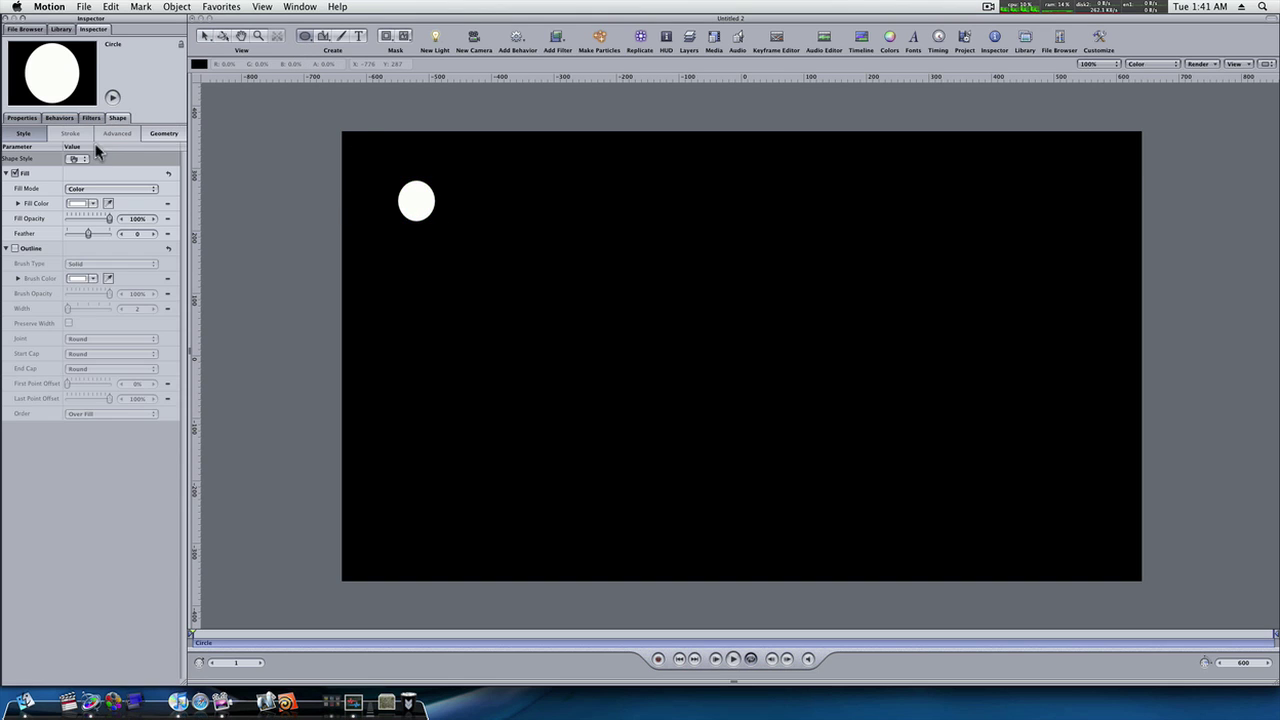
pyautogui.click(79, 203)
pyautogui.click(244, 429)
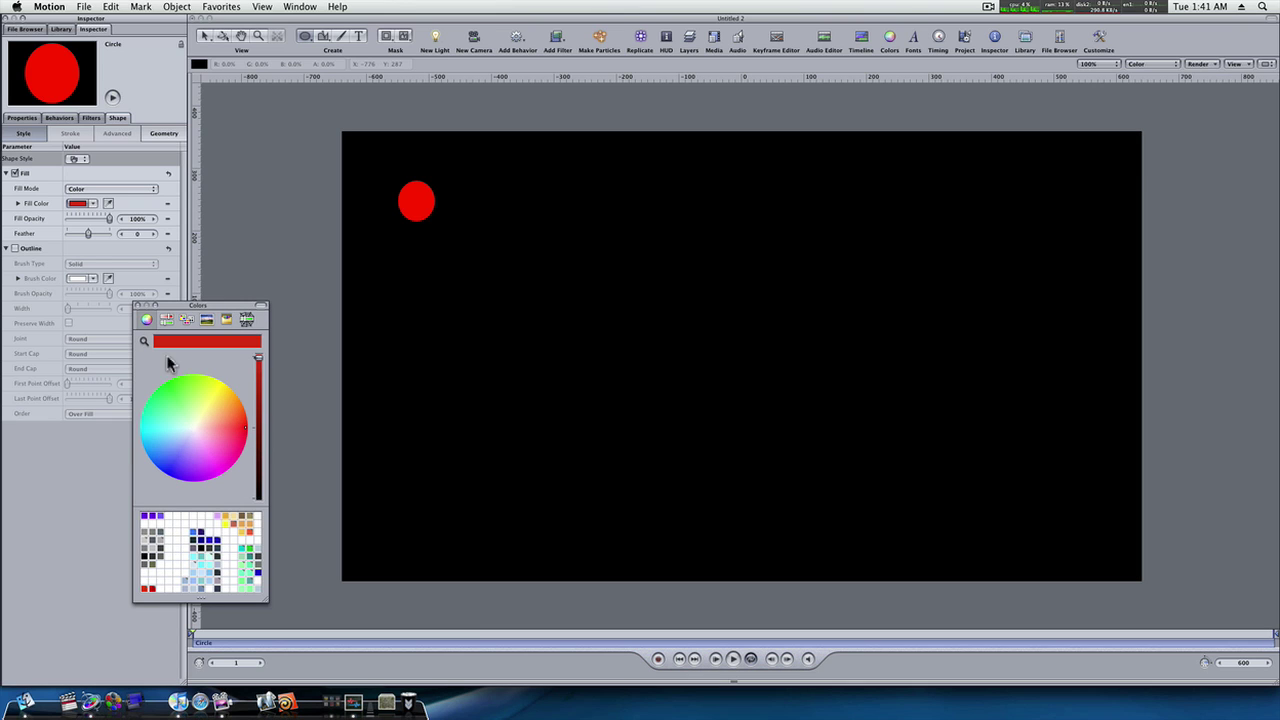
pyautogui.click(15, 249)
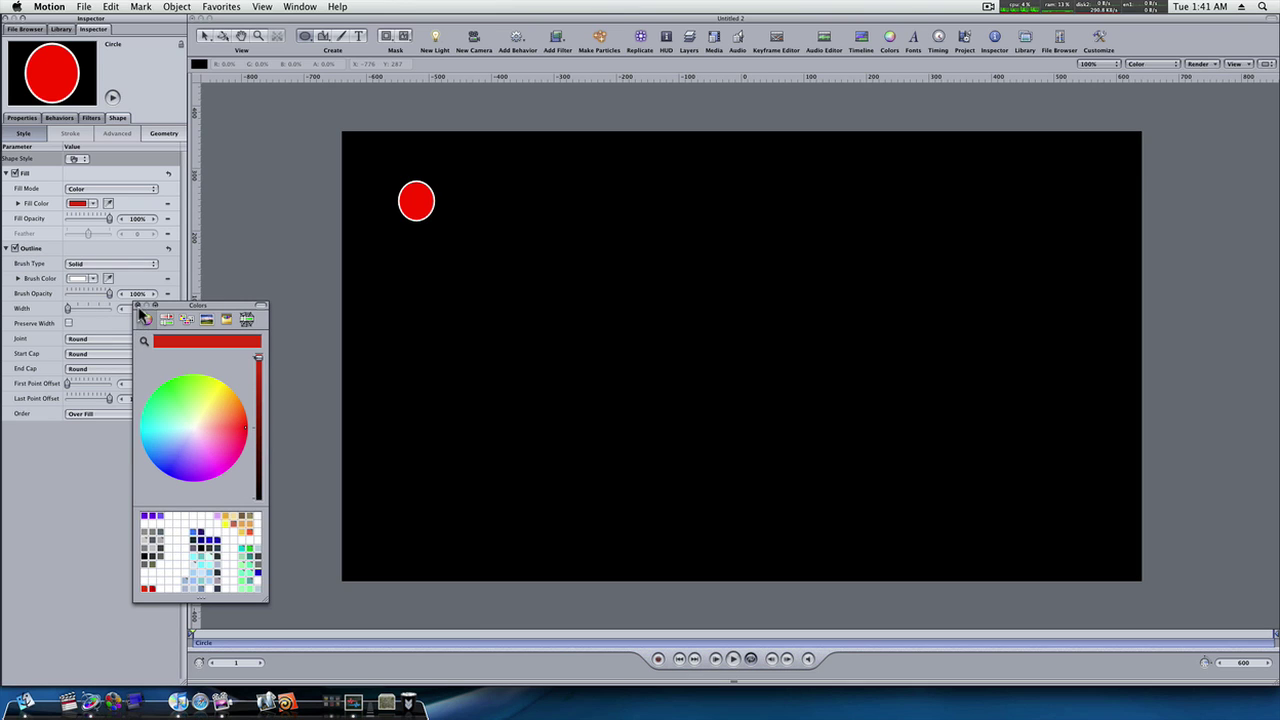
pyautogui.click(138, 305)
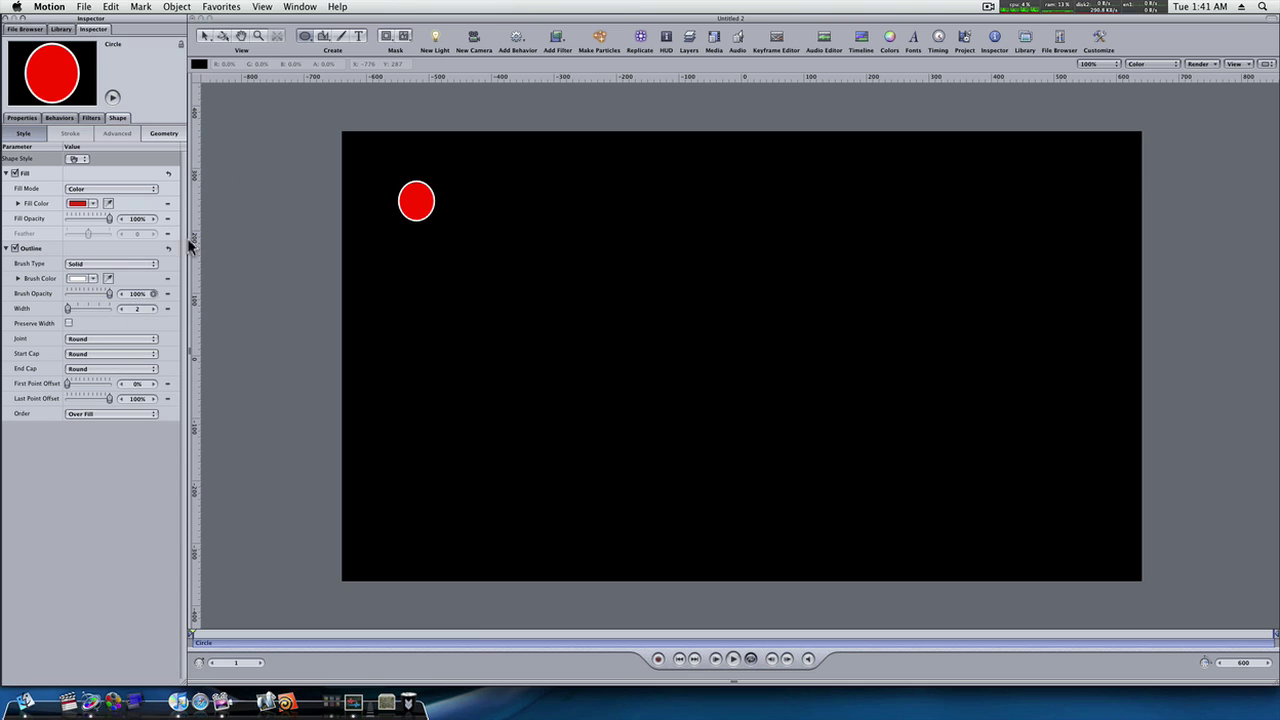
# Draw a square over the red circle, filled blue with a width-2 white outline
pyautogui.click(307, 35)
pyautogui.click(307, 49)
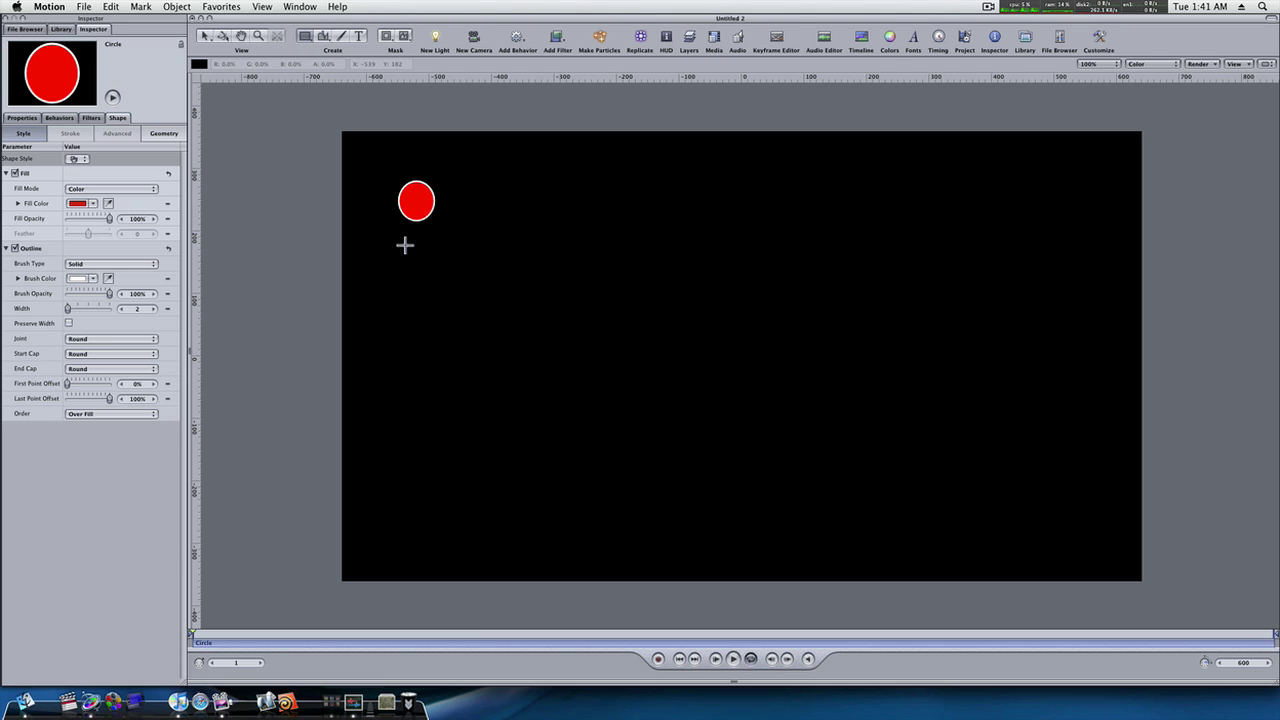
pyautogui.moveTo(364, 163); pyautogui.dragTo(476, 256)
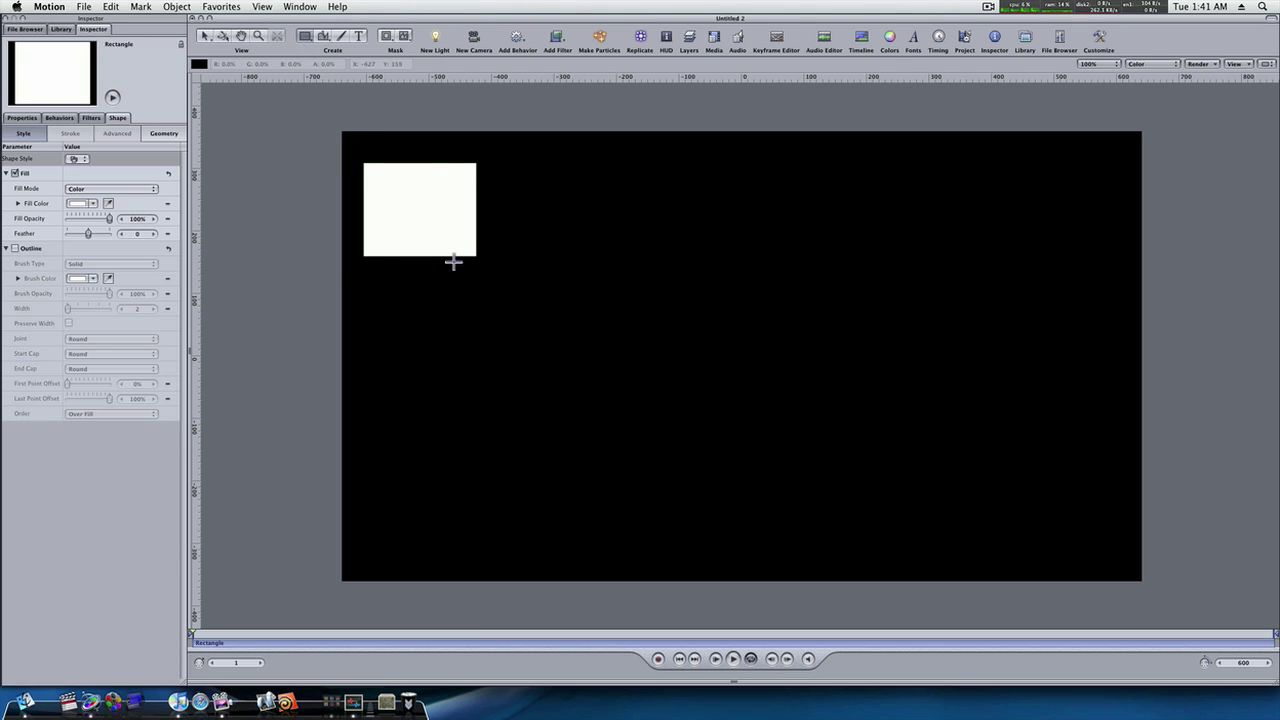
pyautogui.click(77, 205)
pyautogui.click(168, 461)
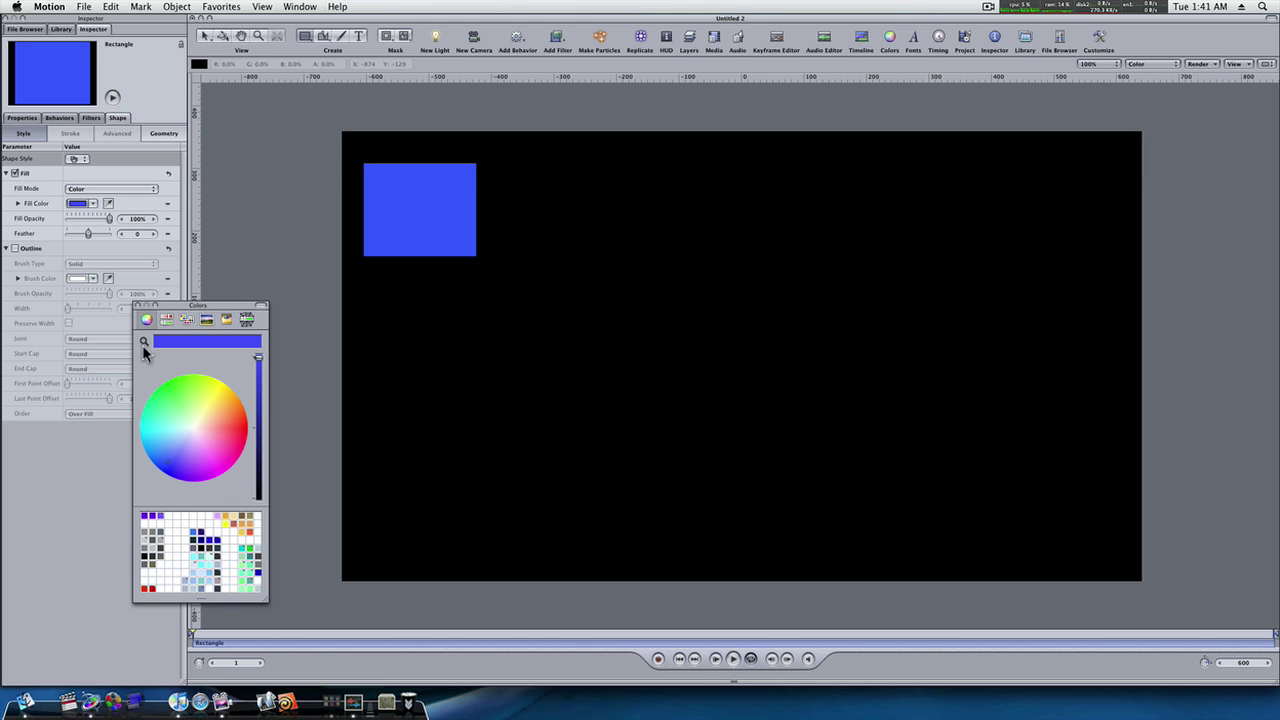
pyautogui.click(14, 248)
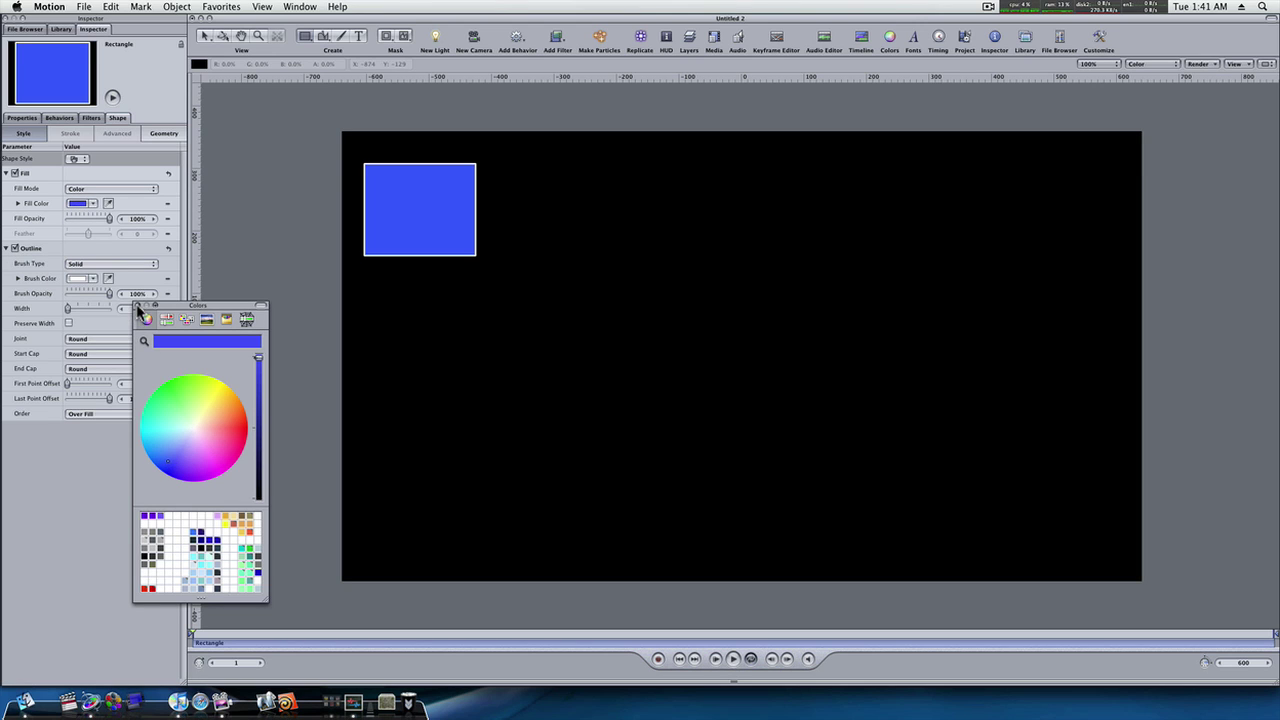
pyautogui.click(138, 306)
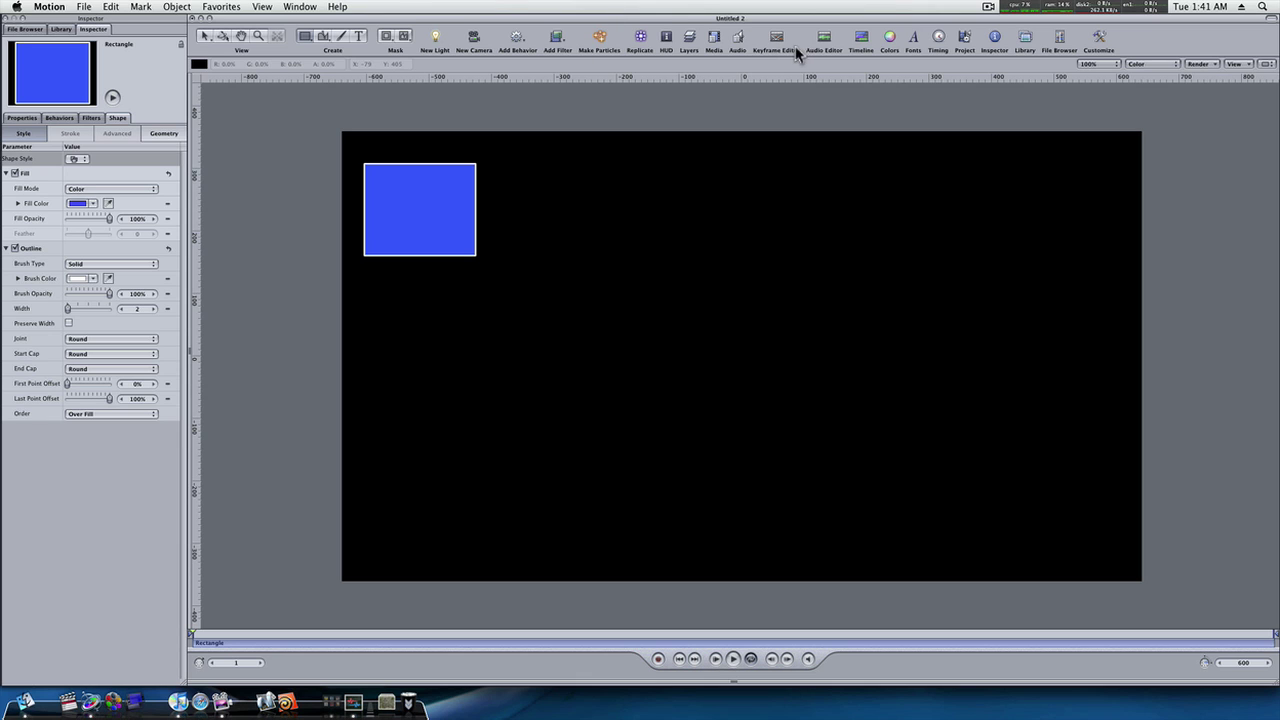
# Move the Circle layer above the Rectangle, widen the canvas, and nudge the circle lower
pyautogui.click(690, 40)
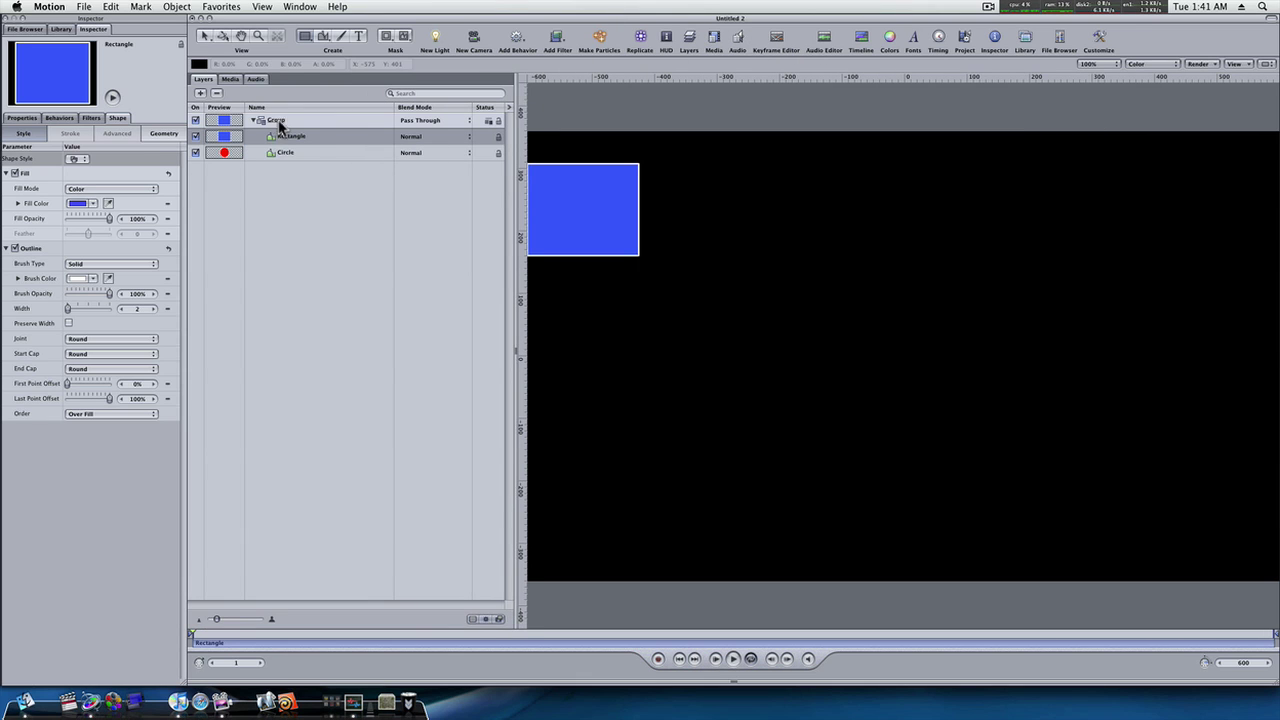
pyautogui.moveTo(282, 152); pyautogui.dragTo(288, 136)
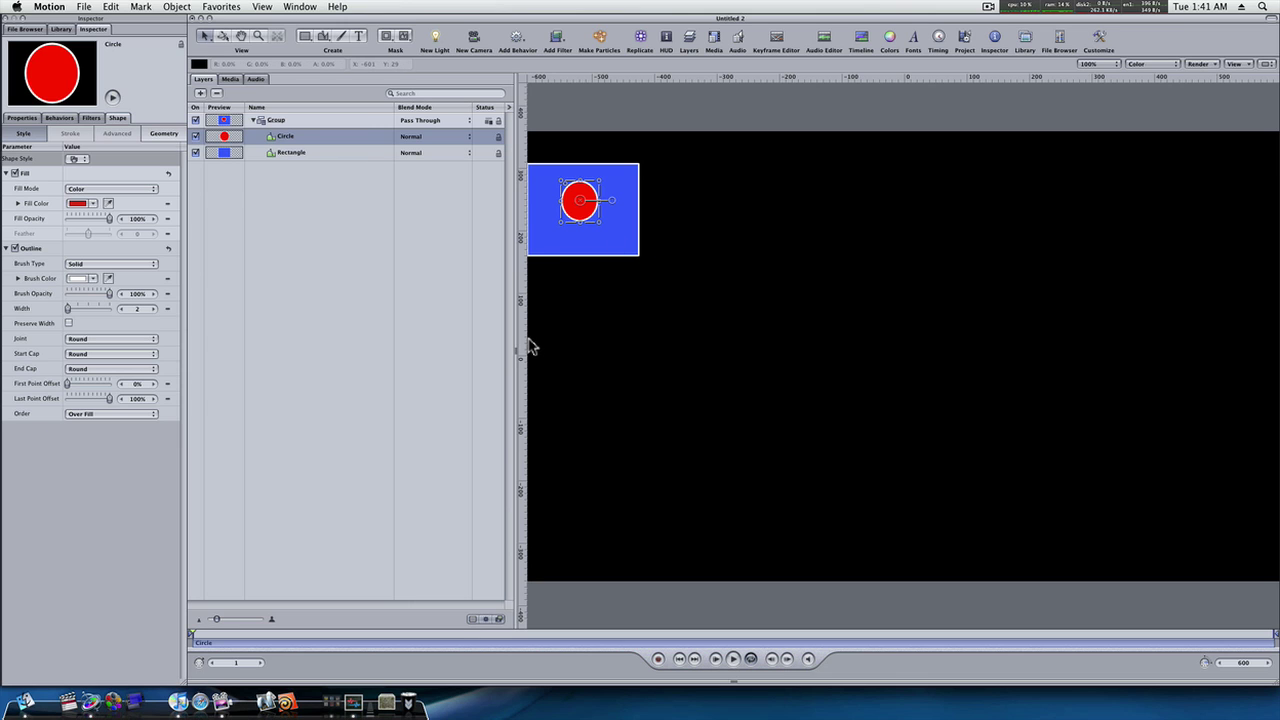
pyautogui.moveTo(515, 346); pyautogui.dragTo(378, 346)
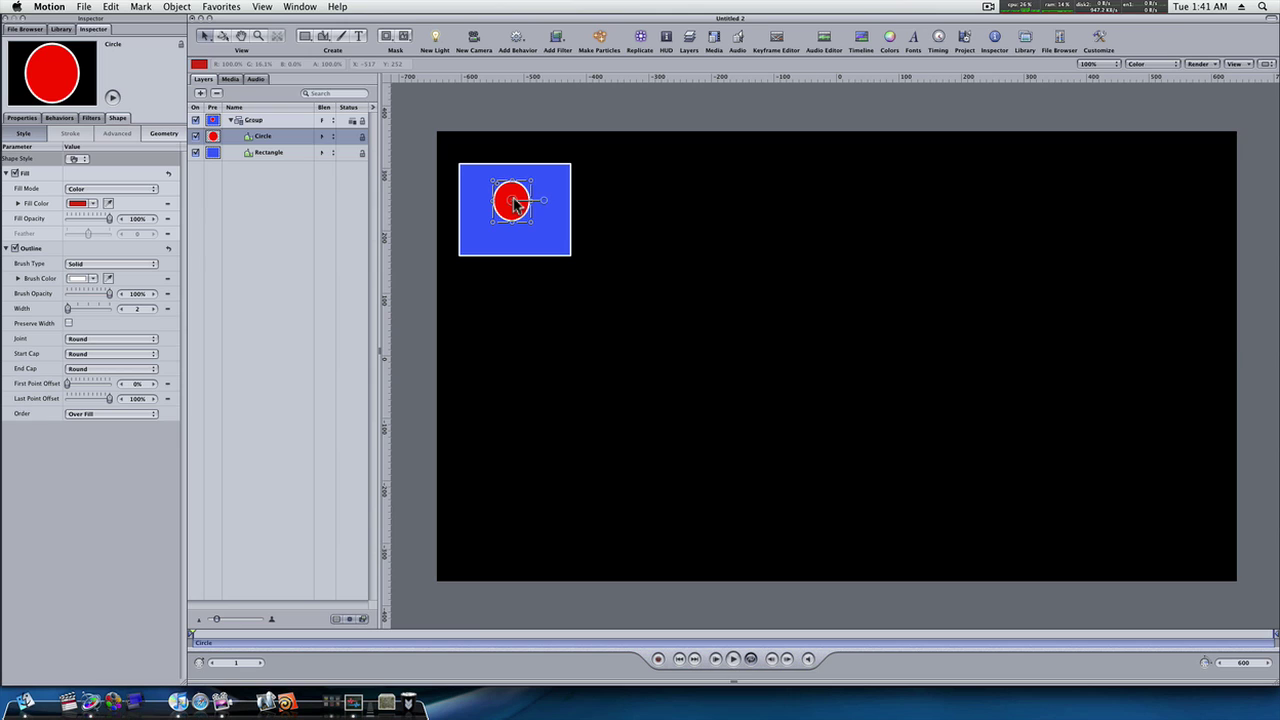
pyautogui.moveTo(512, 201); pyautogui.dragTo(510, 211)
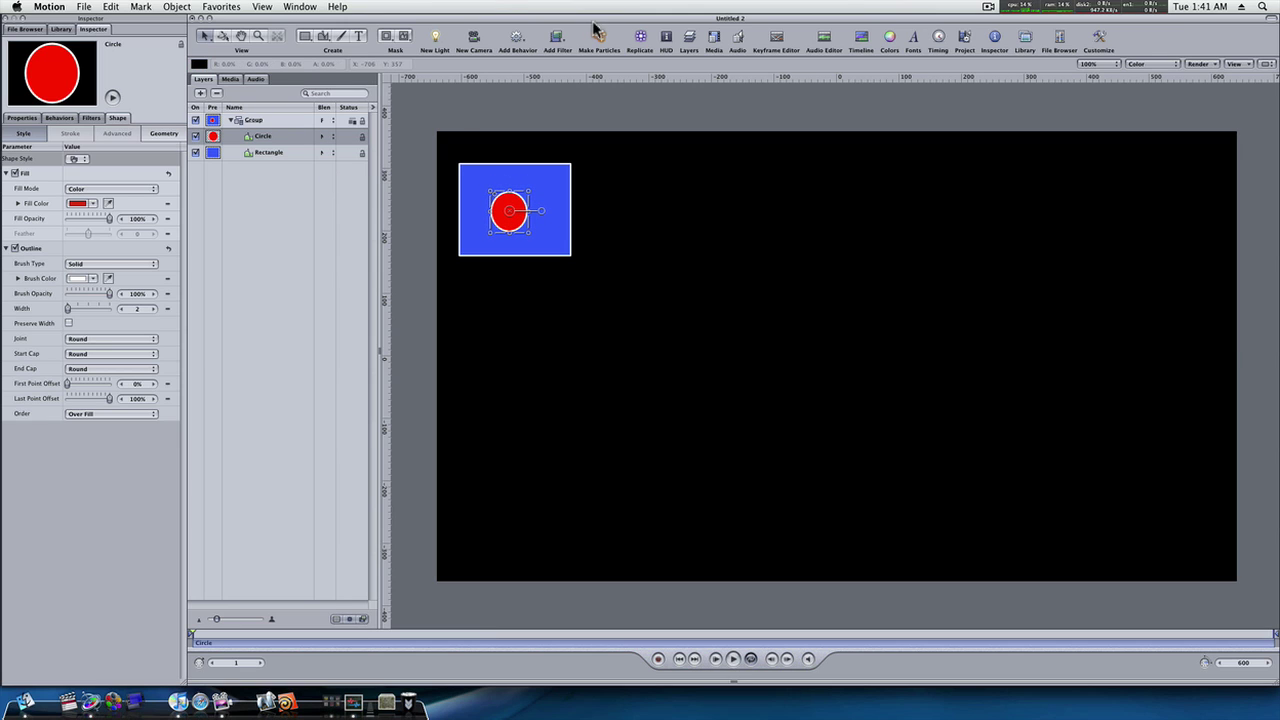
# Add a Motion Path behaviour to the circle and pull its points down-left into a loop
pyautogui.click(519, 38)
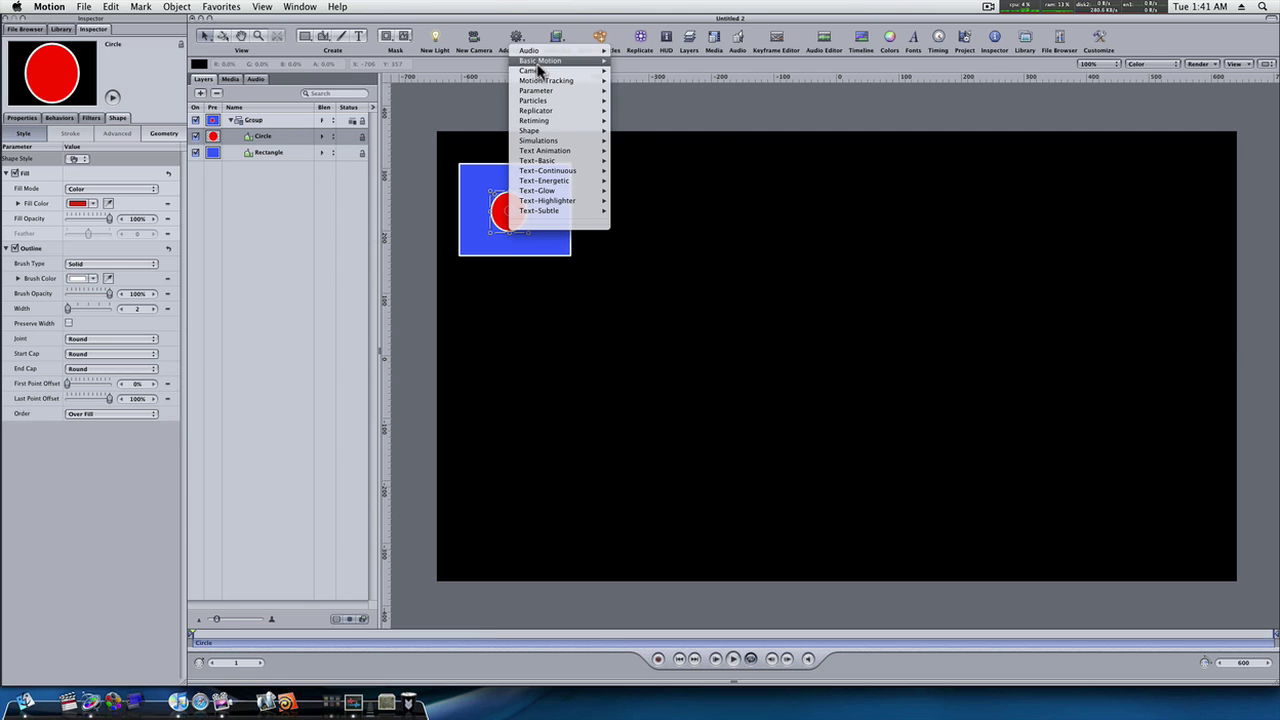
pyautogui.moveTo(555, 61)
pyautogui.click(640, 80)
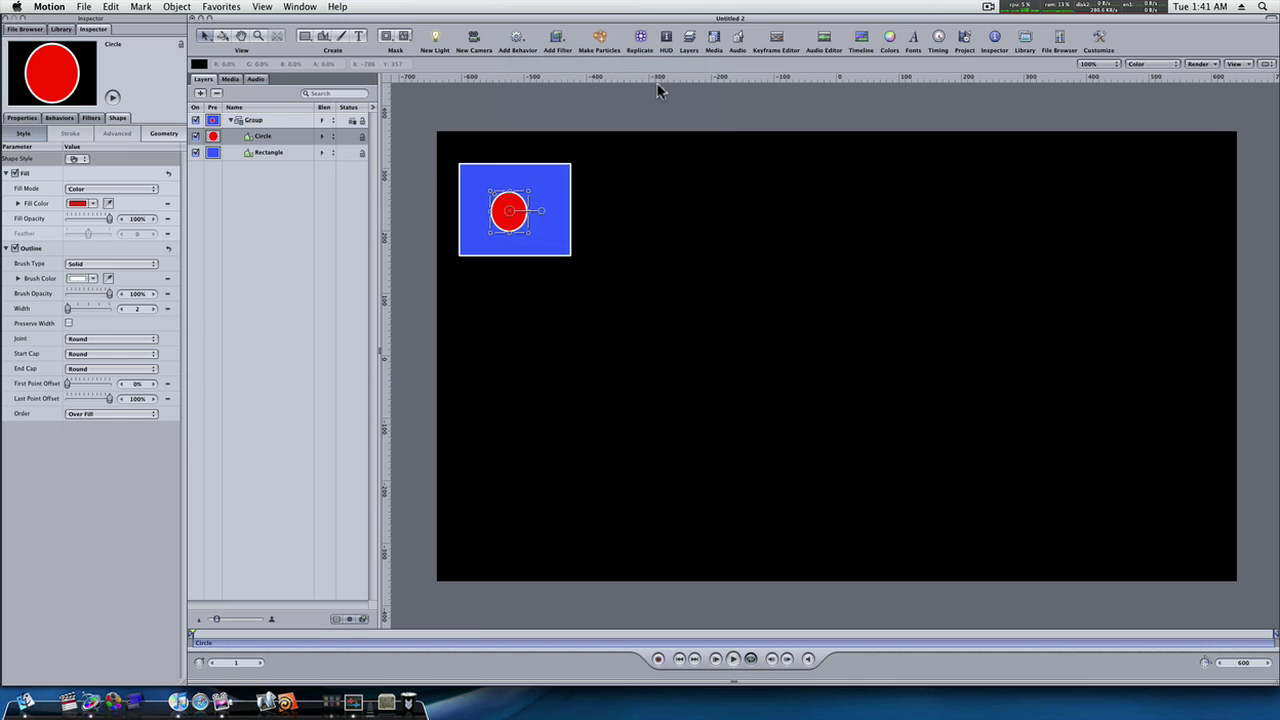
pyautogui.doubleClick(825, 212)
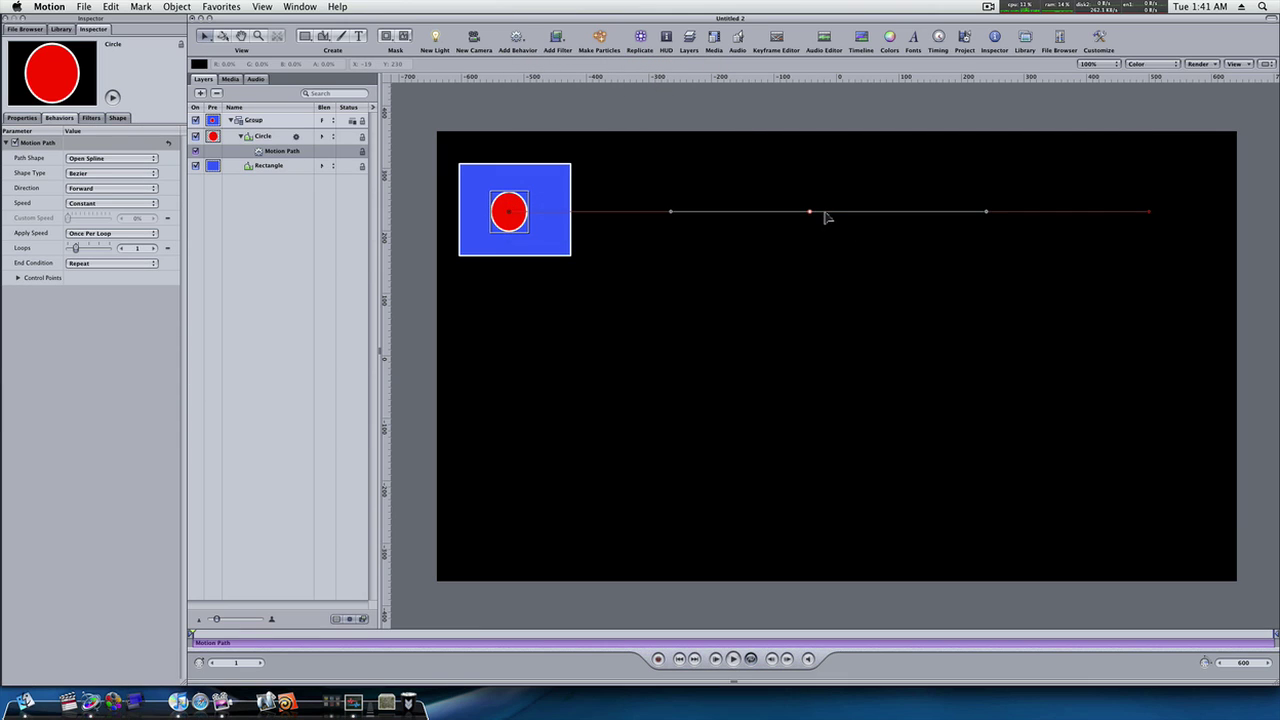
pyautogui.doubleClick(1037, 213)
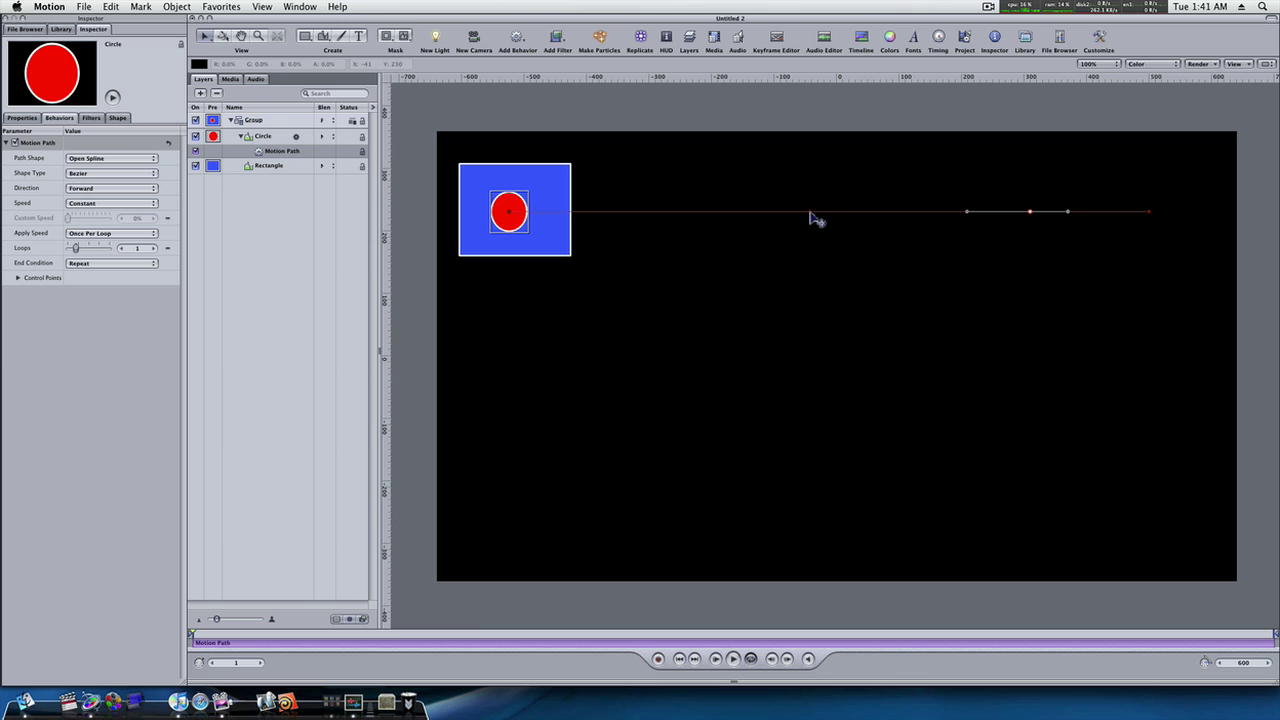
pyautogui.moveTo(812, 218); pyautogui.dragTo(561, 487)
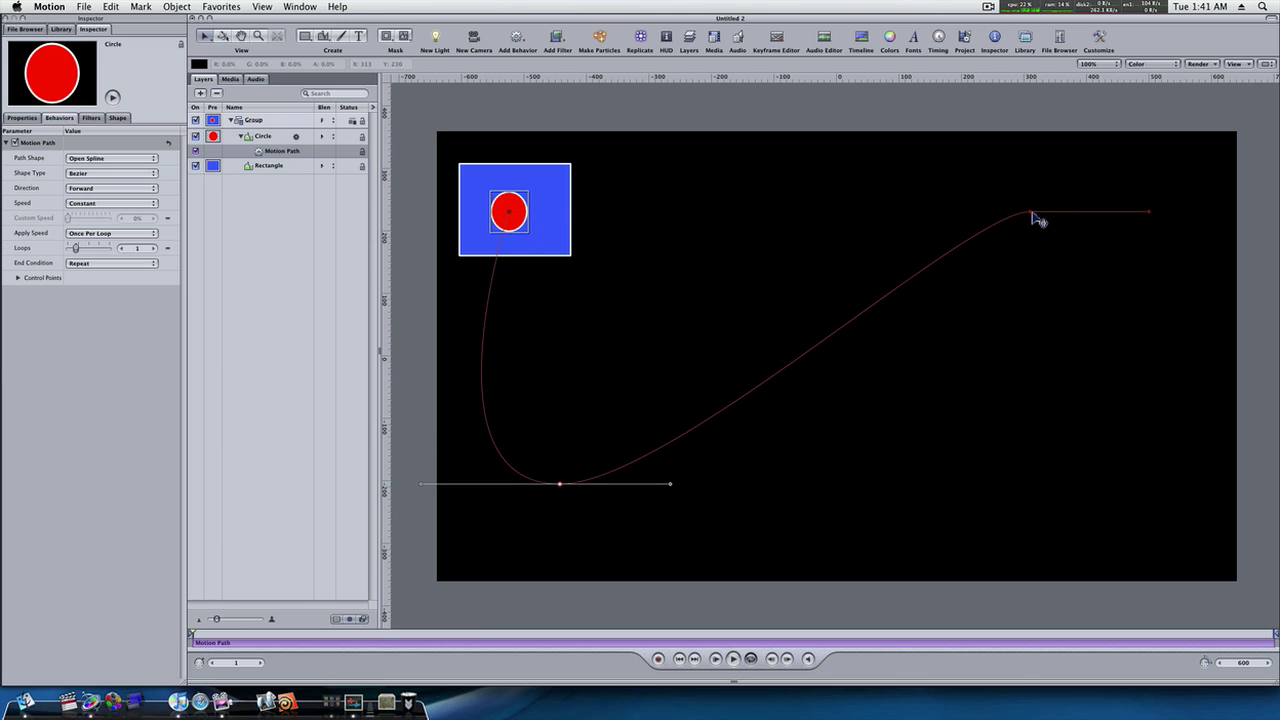
pyautogui.moveTo(1037, 220); pyautogui.dragTo(548, 430)
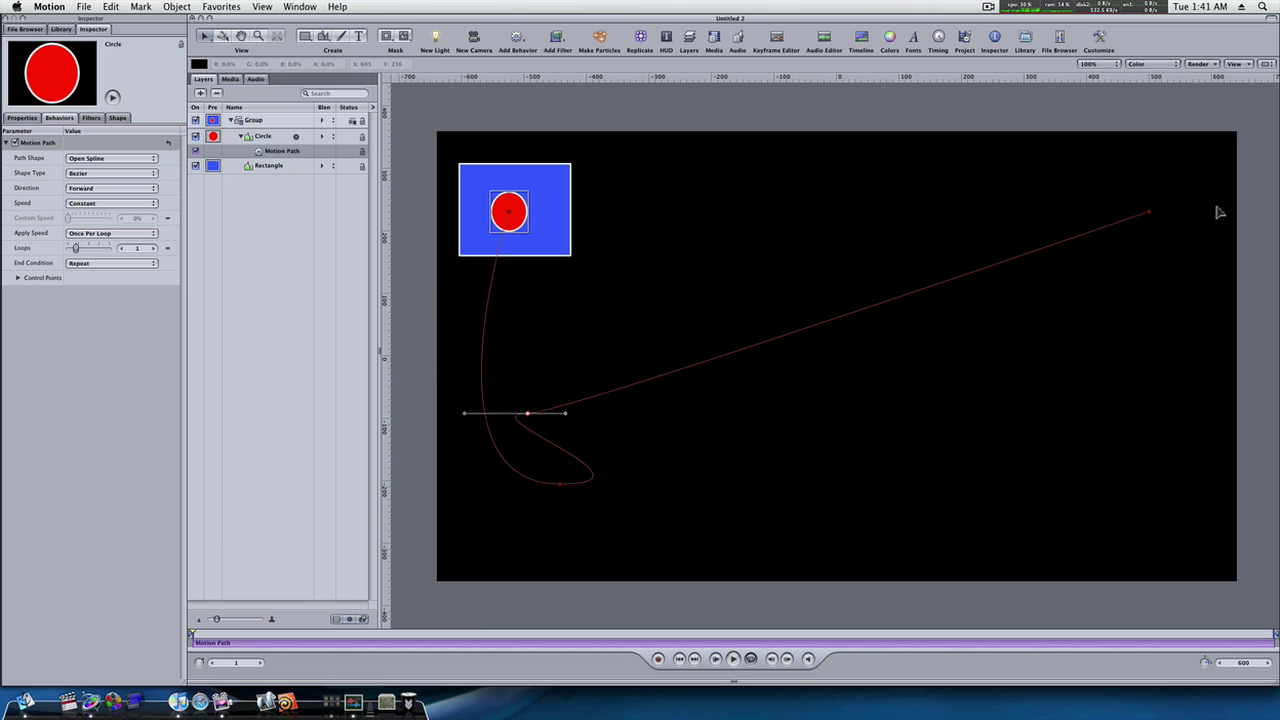
# Add more path points so the path winds down and ends upper right, then preview and rewind
pyautogui.doubleClick(958, 280)
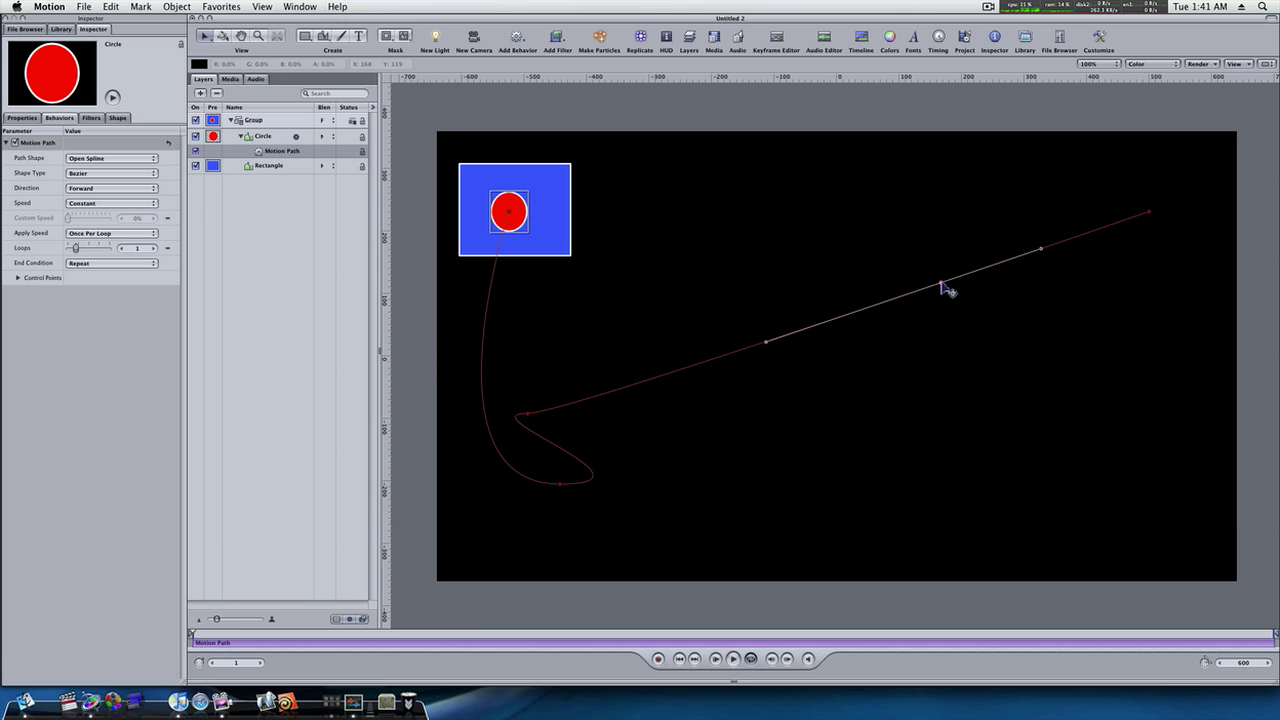
pyautogui.moveTo(940, 285); pyautogui.dragTo(840, 472)
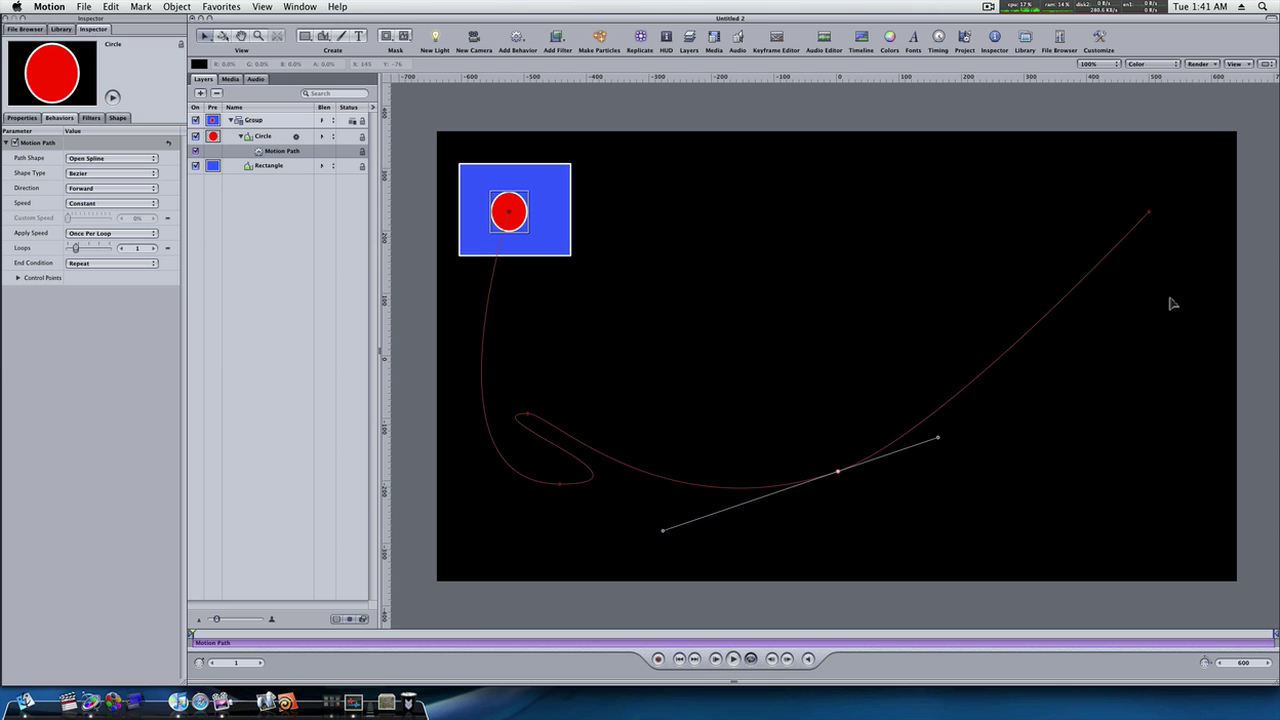
pyautogui.moveTo(1150, 218); pyautogui.dragTo(733, 355)
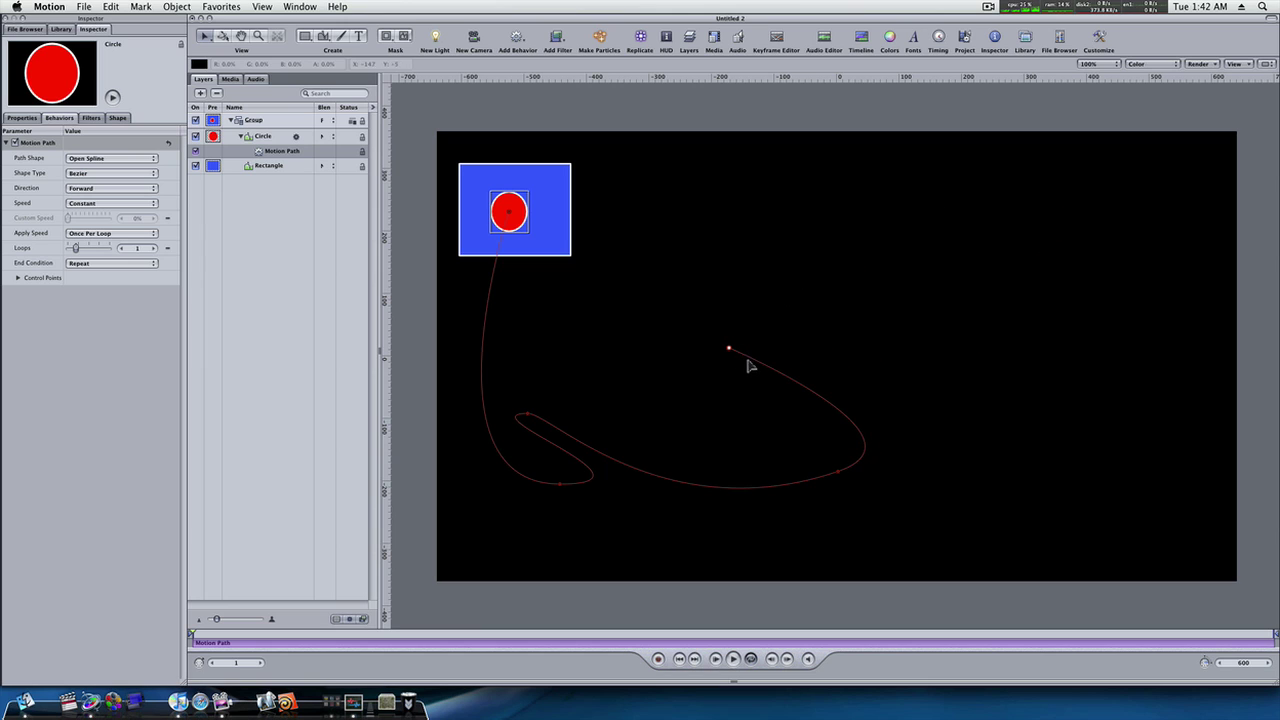
pyautogui.doubleClick(778, 374)
pyautogui.moveTo(733, 355); pyautogui.dragTo(1027, 196)
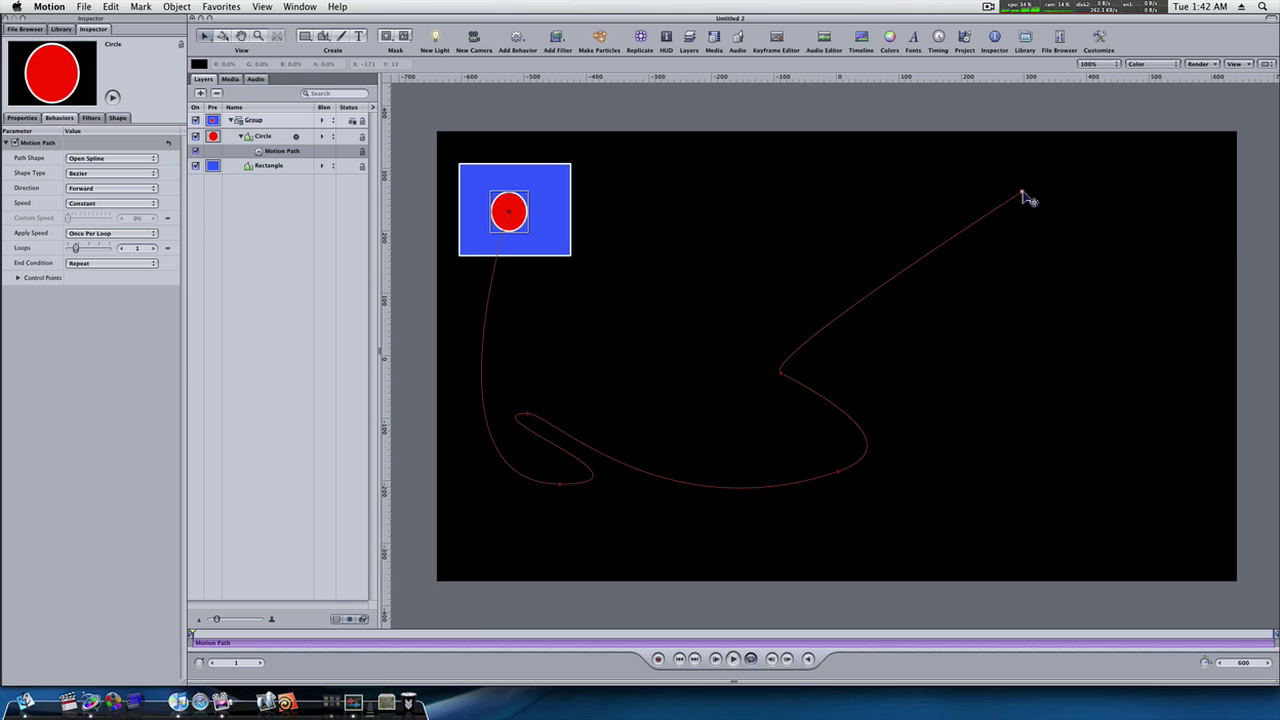
pyautogui.click(733, 659)
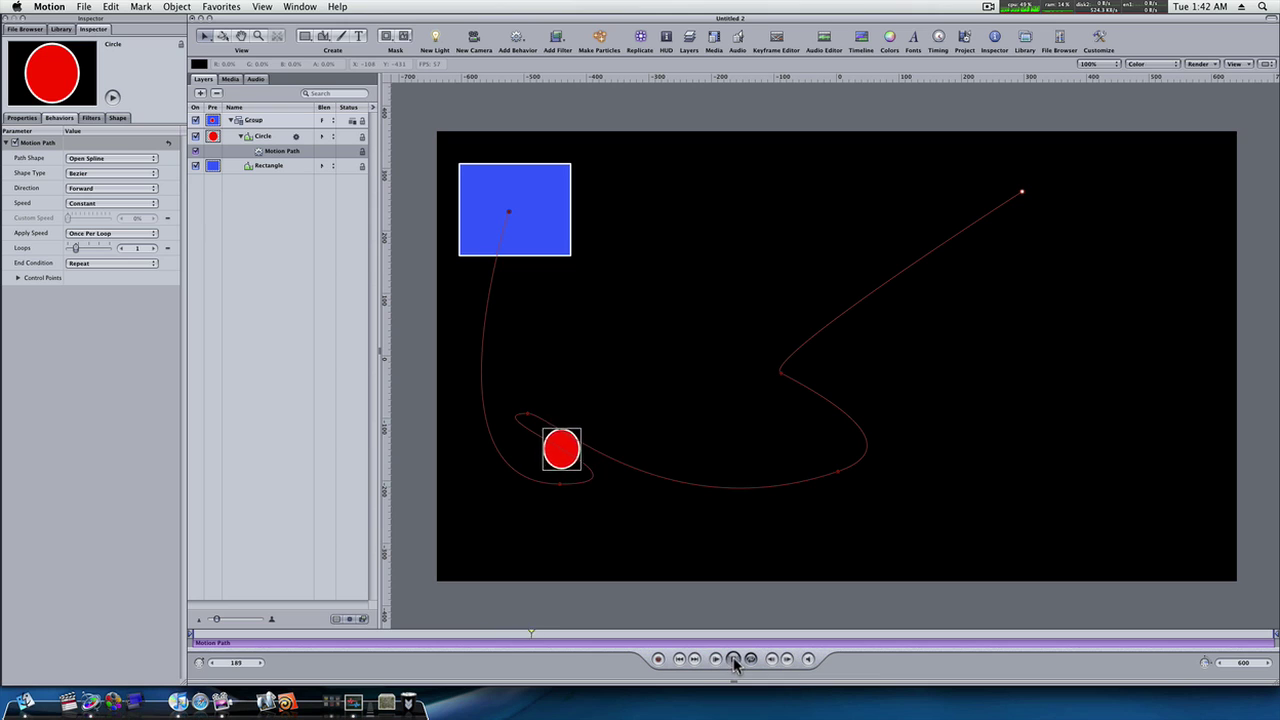
pyautogui.click(733, 659)
pyautogui.moveTo(472, 641); pyautogui.dragTo(193, 615)
# Add a Link behaviour to the Rectangle's Position with the Circle as source, then play
pyautogui.click(272, 168)
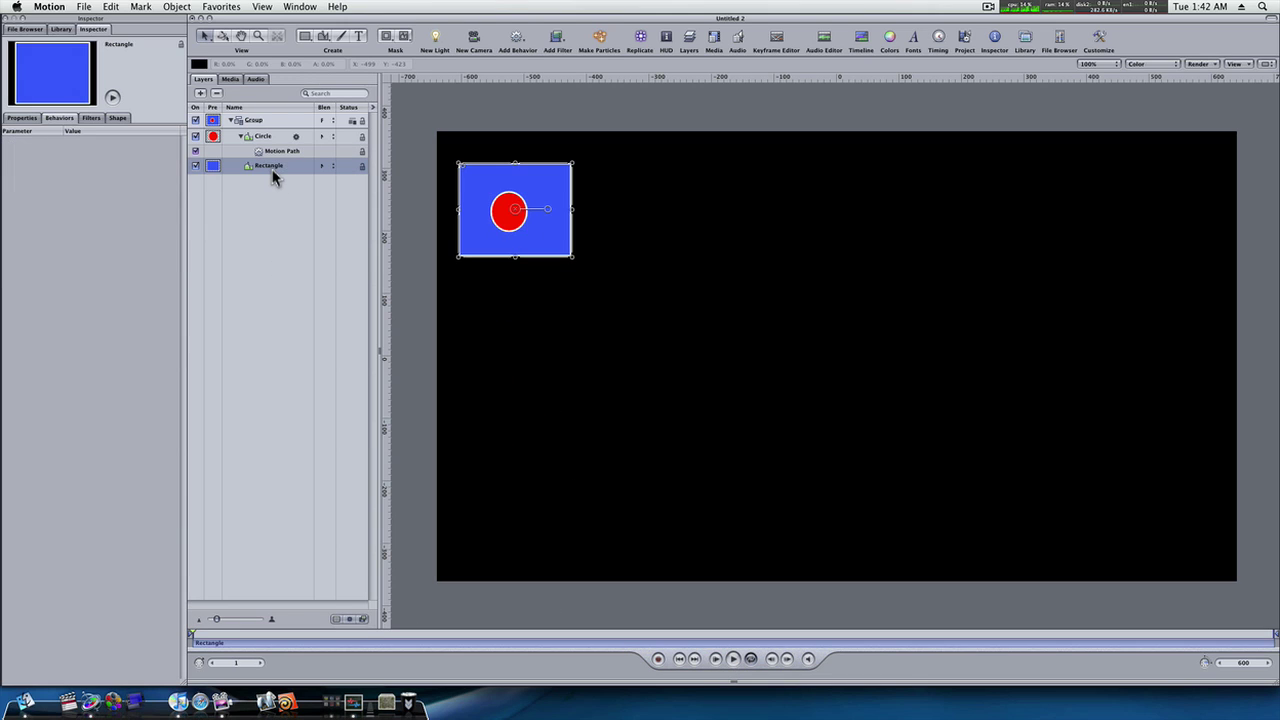
pyautogui.click(22, 118)
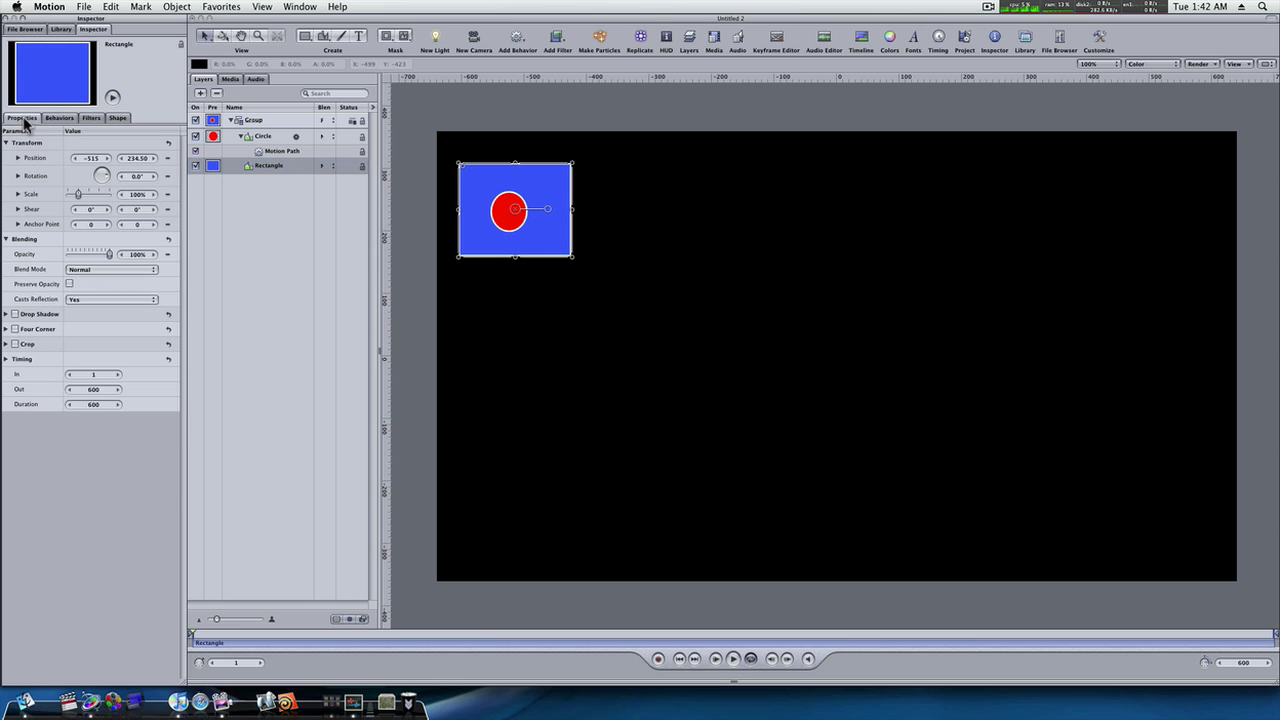
pyautogui.rightClick(33, 163)
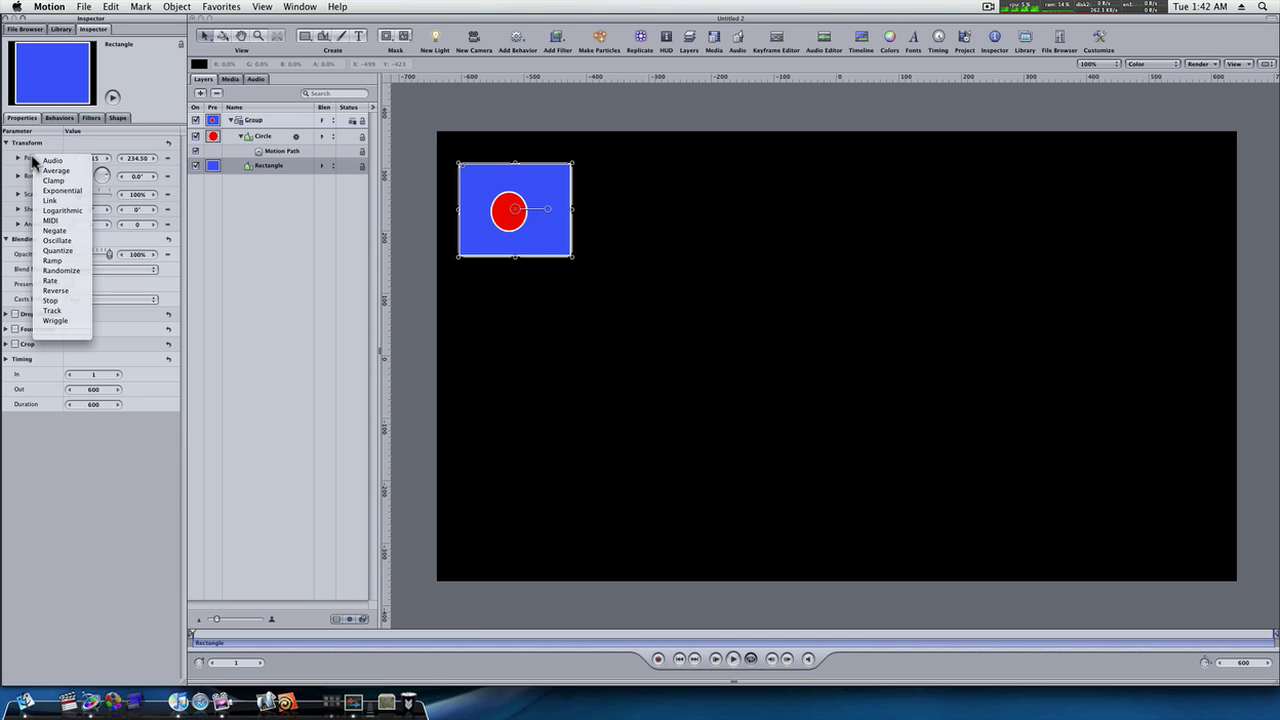
pyautogui.click(50, 200)
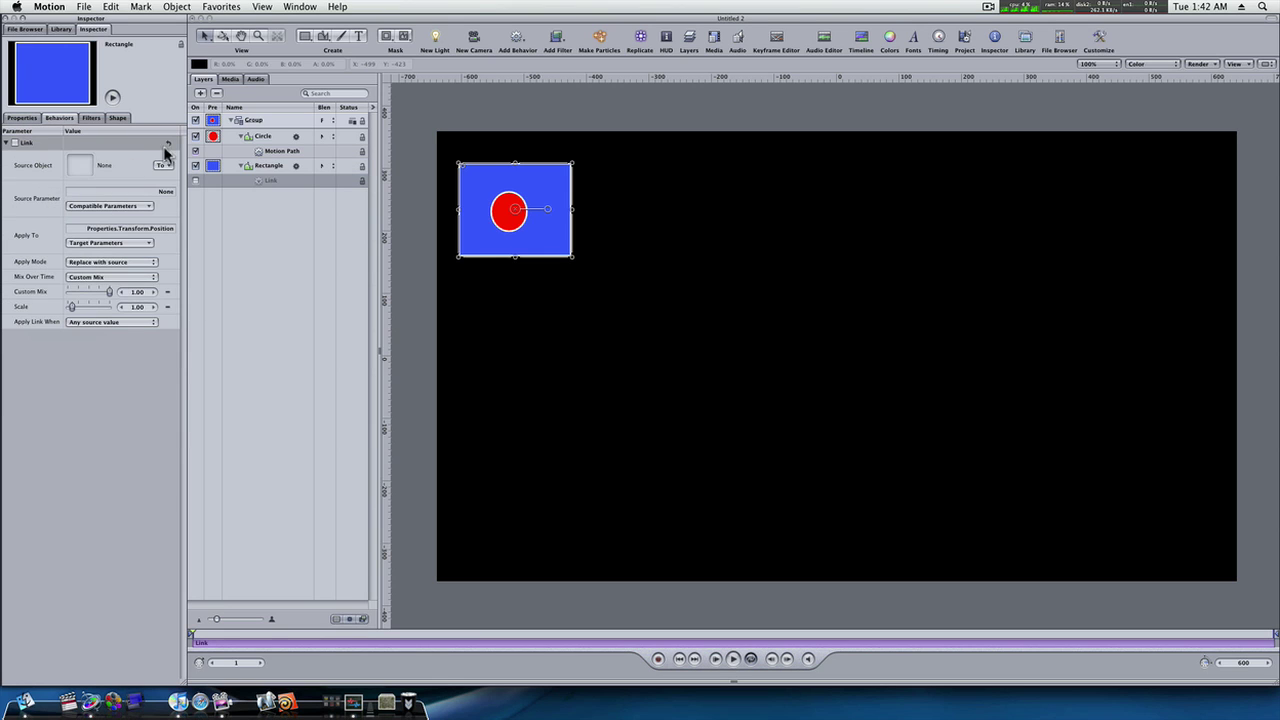
pyautogui.moveTo(216, 142); pyautogui.dragTo(81, 163)
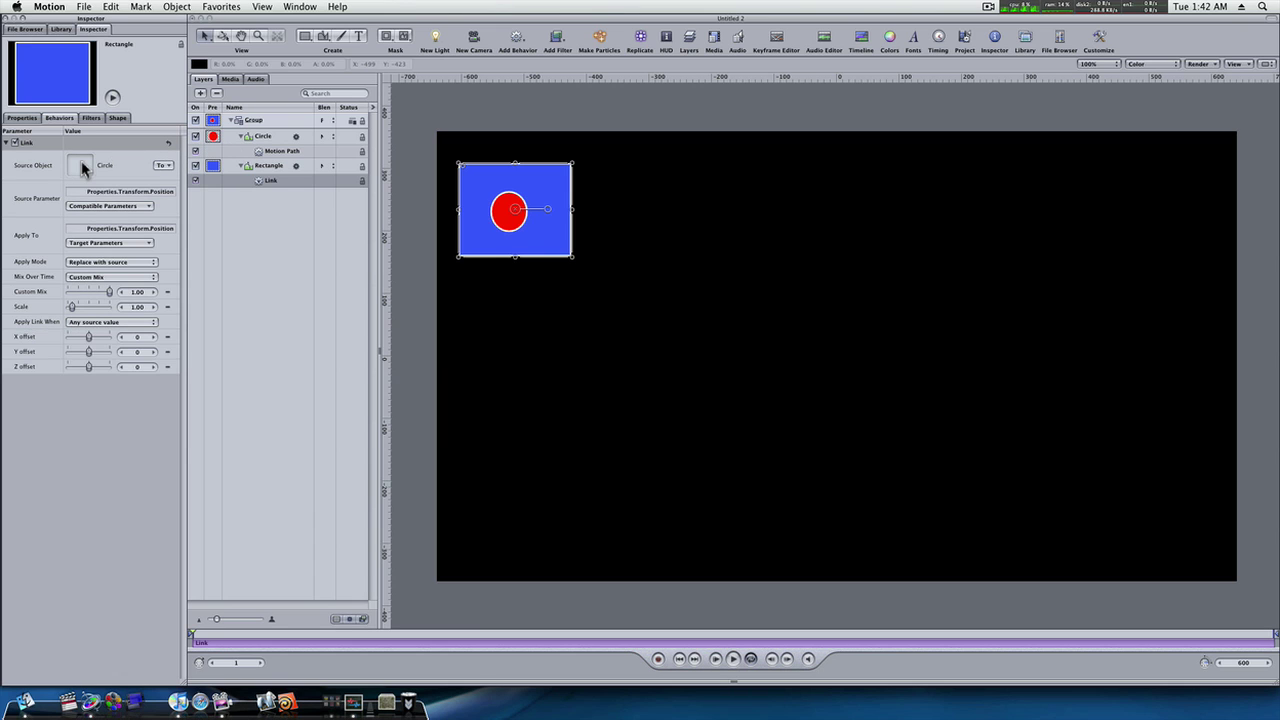
pyautogui.click(733, 658)
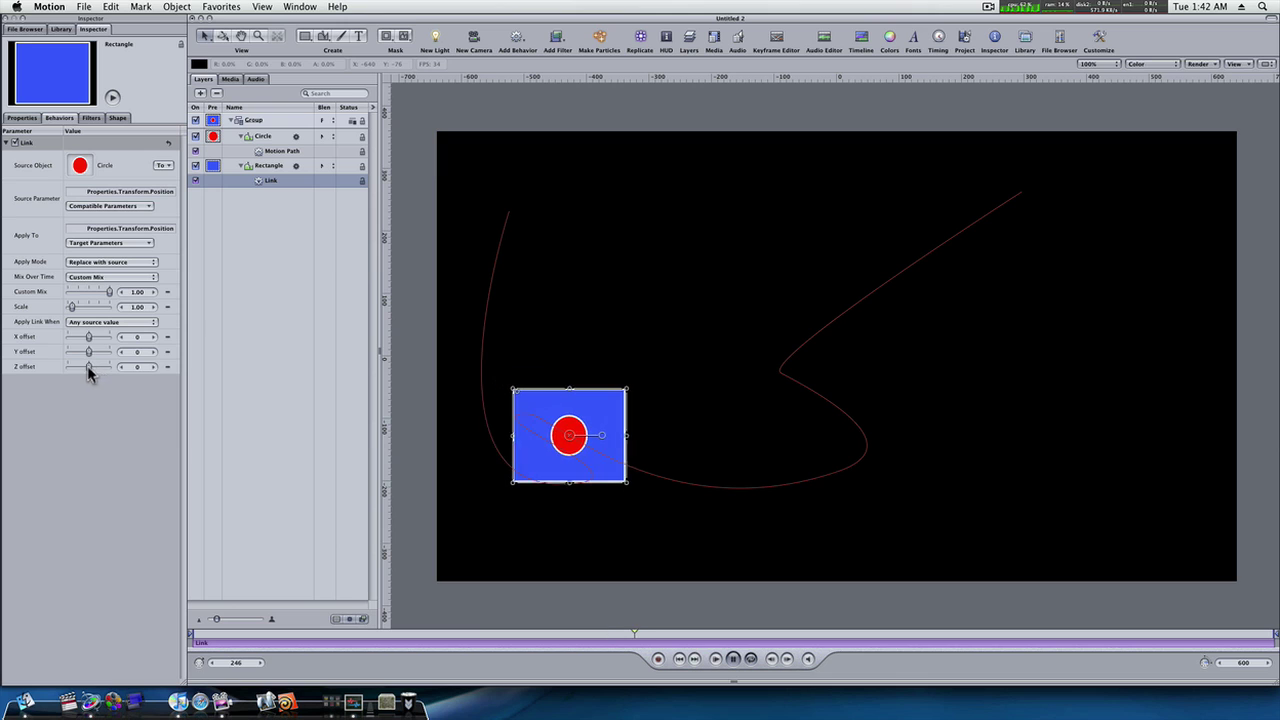
# Set the link's Z offset to -100, X offset to 81 and scale to 0.82, then replay
pyautogui.moveTo(87, 366); pyautogui.dragTo(62, 367)
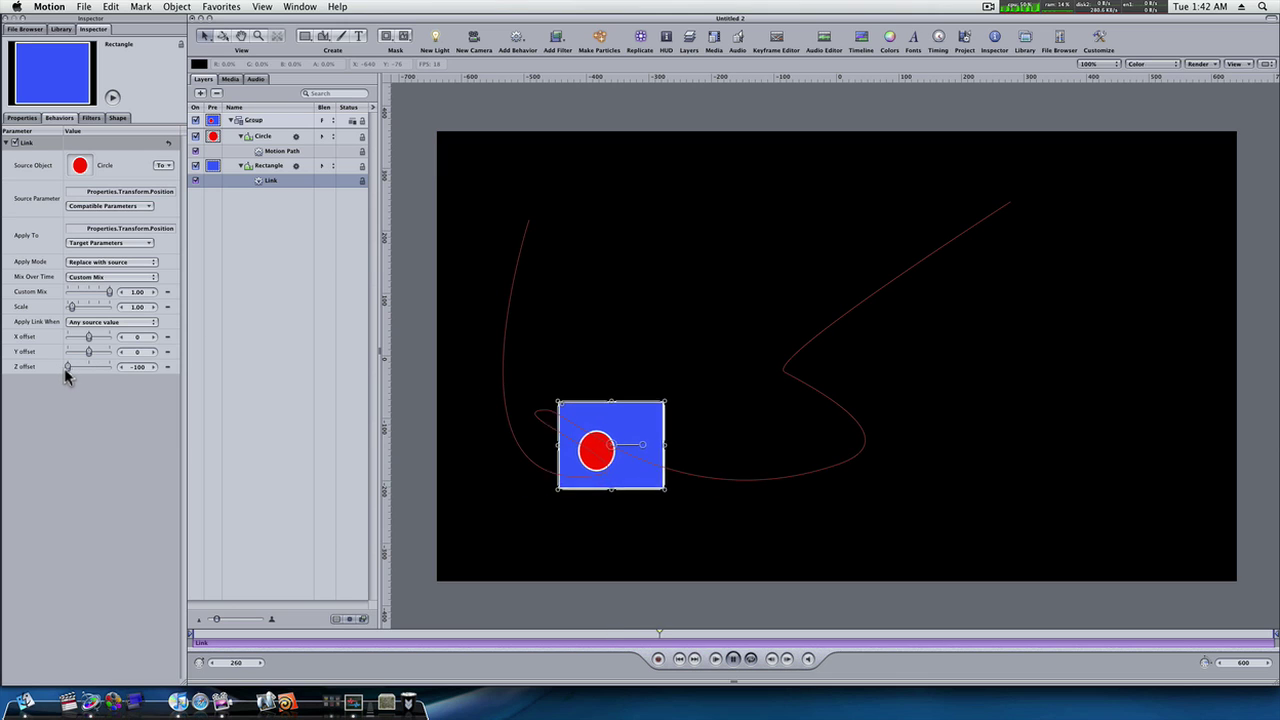
pyautogui.press('space')
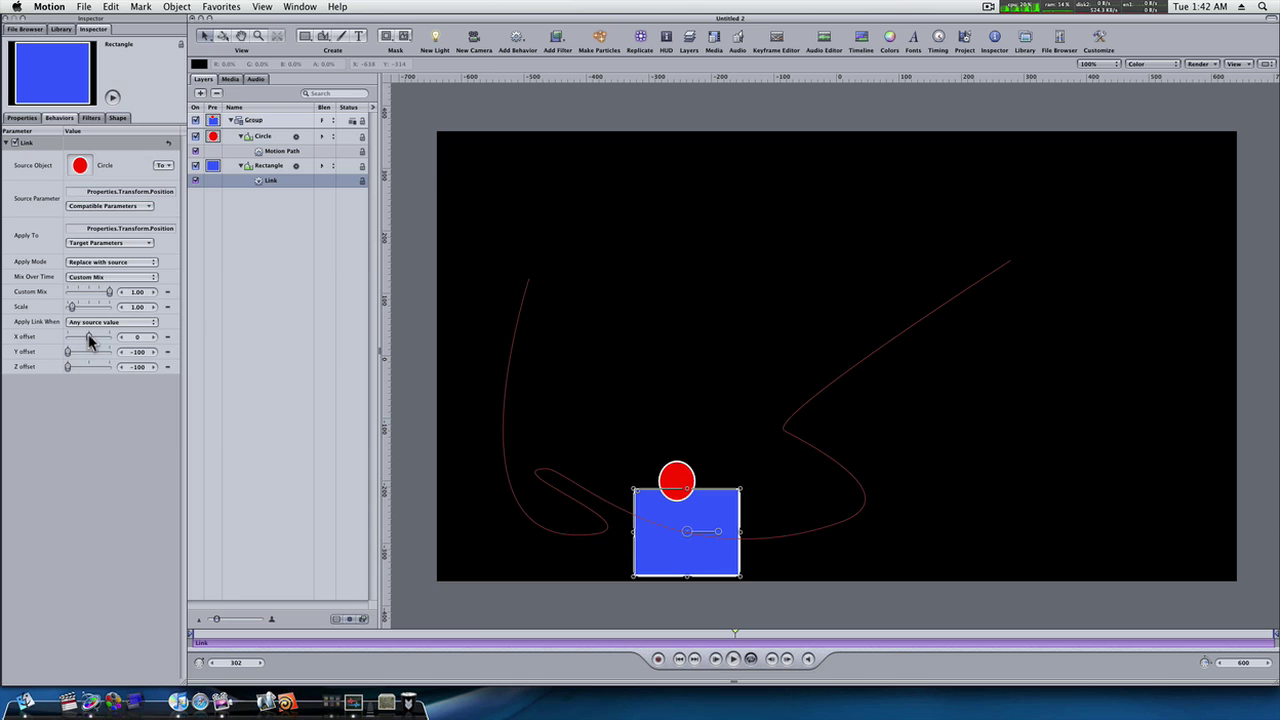
pyautogui.moveTo(108, 341); pyautogui.dragTo(110, 339)
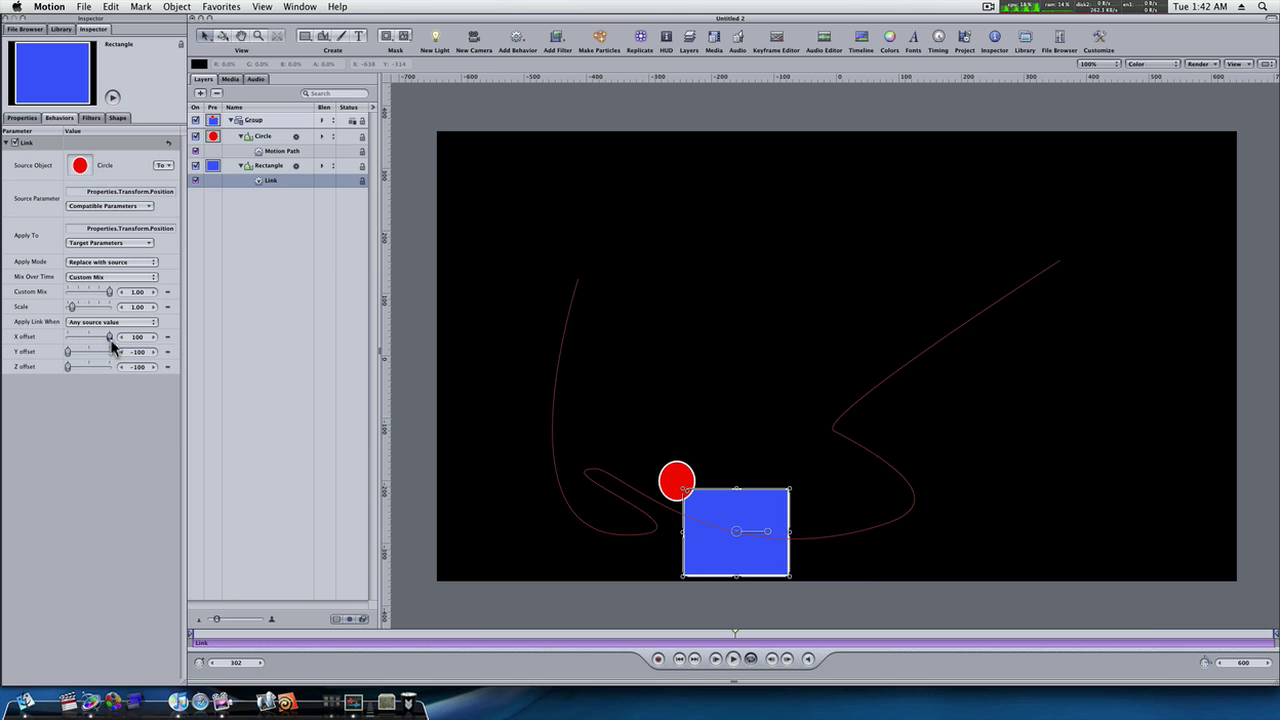
pyautogui.click(679, 659)
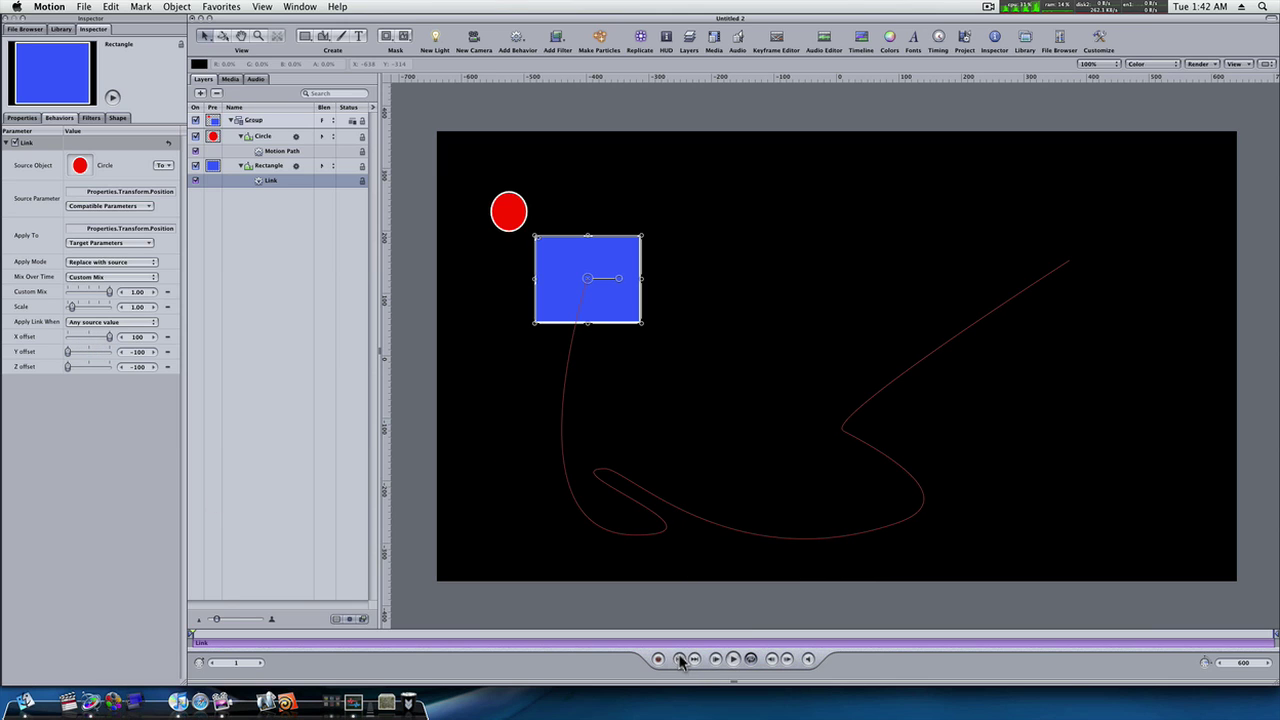
pyautogui.click(108, 338)
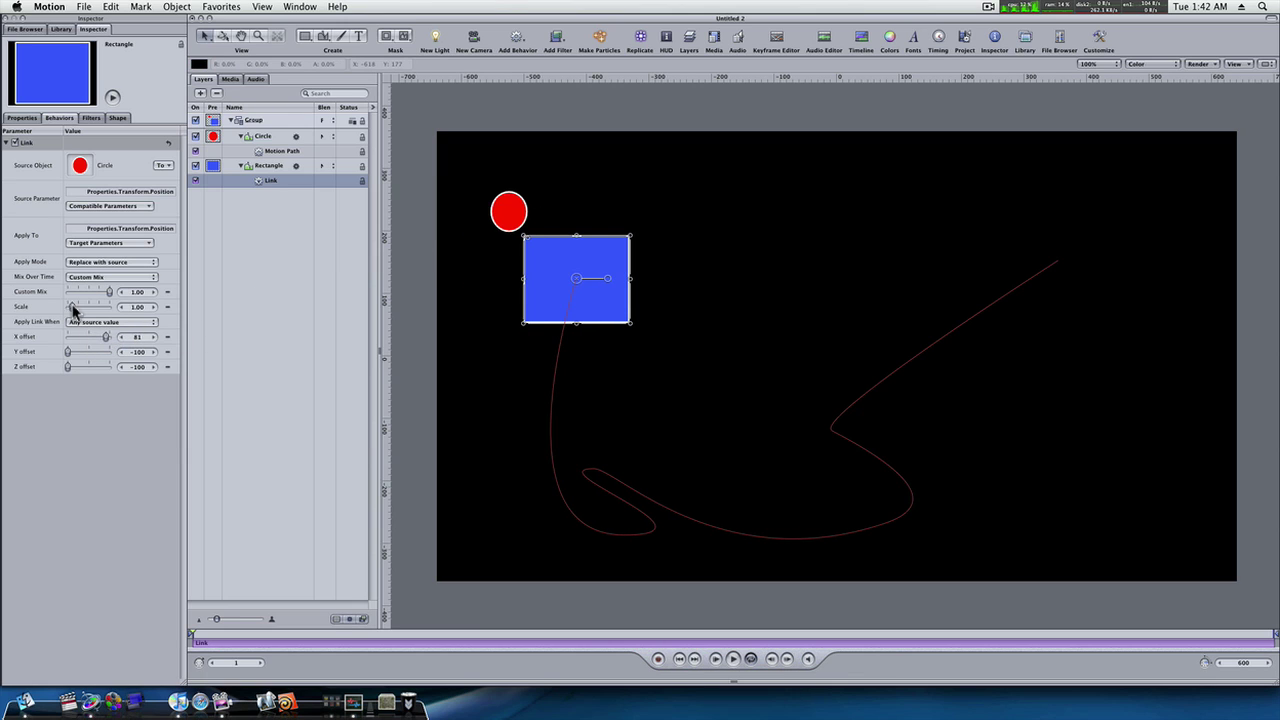
pyautogui.moveTo(74, 304); pyautogui.dragTo(73, 312)
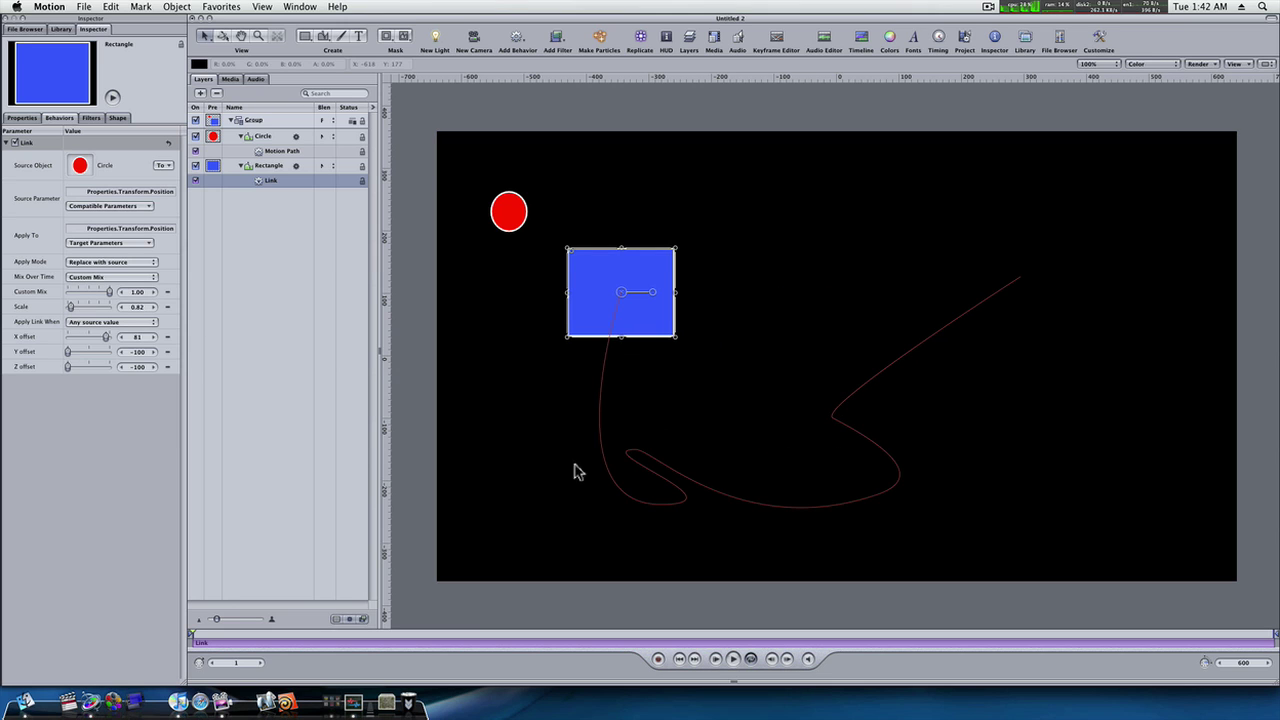
pyautogui.click(733, 661)
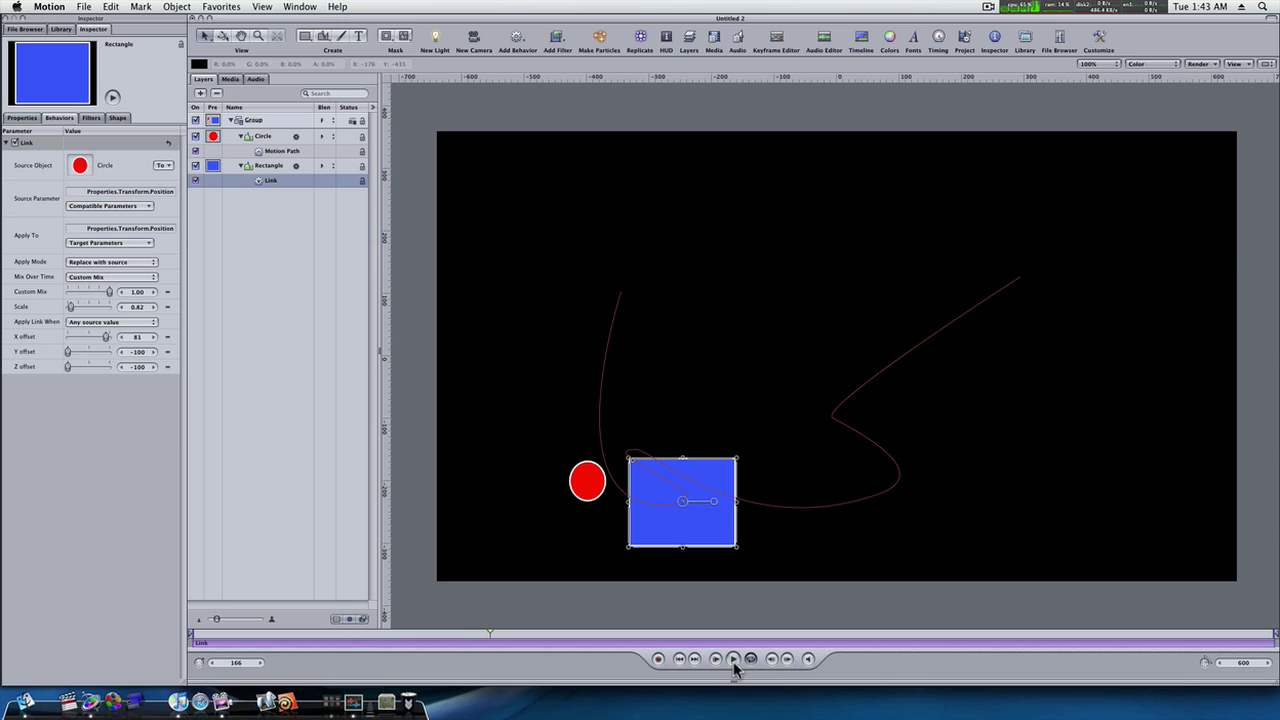
# Pause playback at frame 166 with the blue rectangle trailing just right of the red circle
pyautogui.click(730, 659)
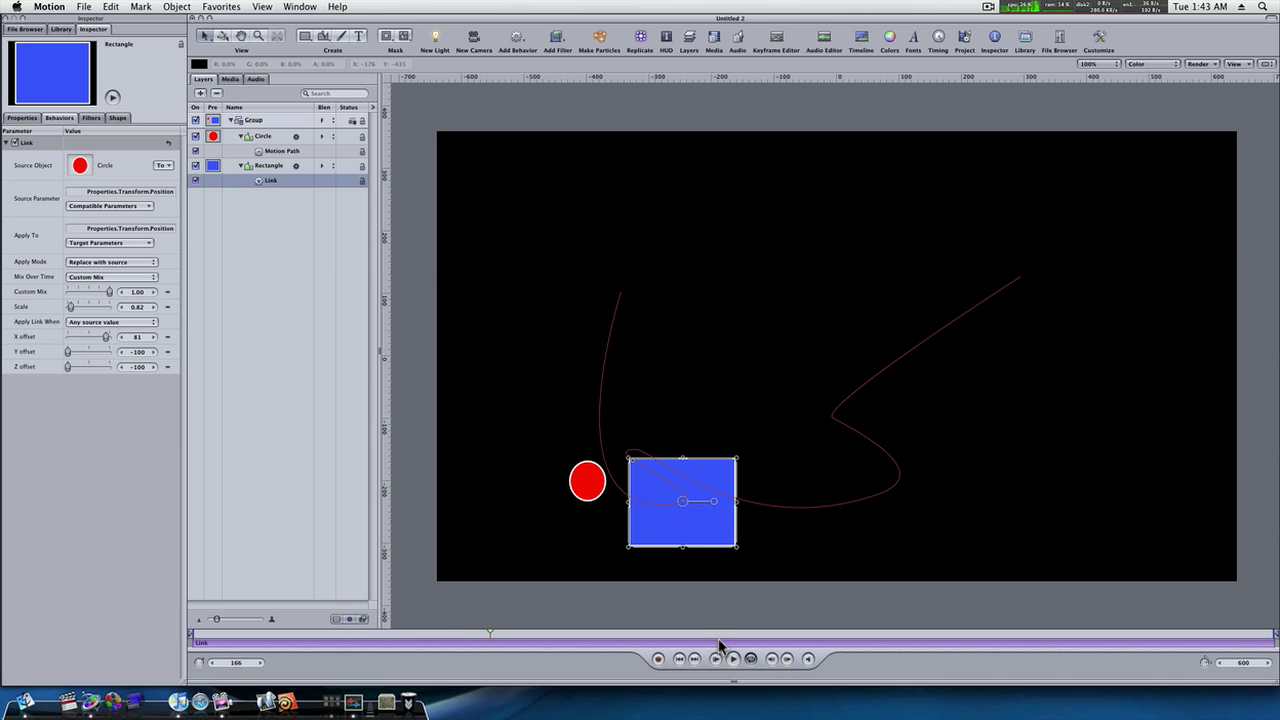